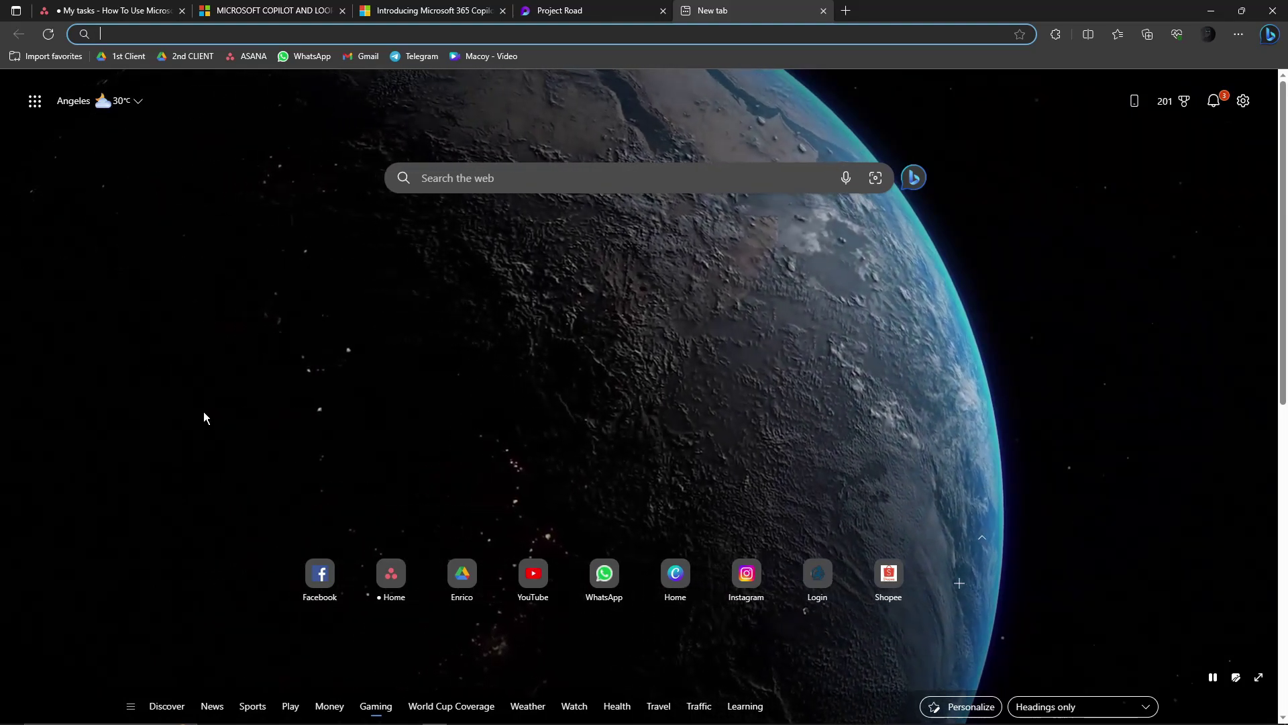
# Search 'notepad' from the taskbar and open a blank Untitled Notepad window
pyautogui.moveTo(137, 710)
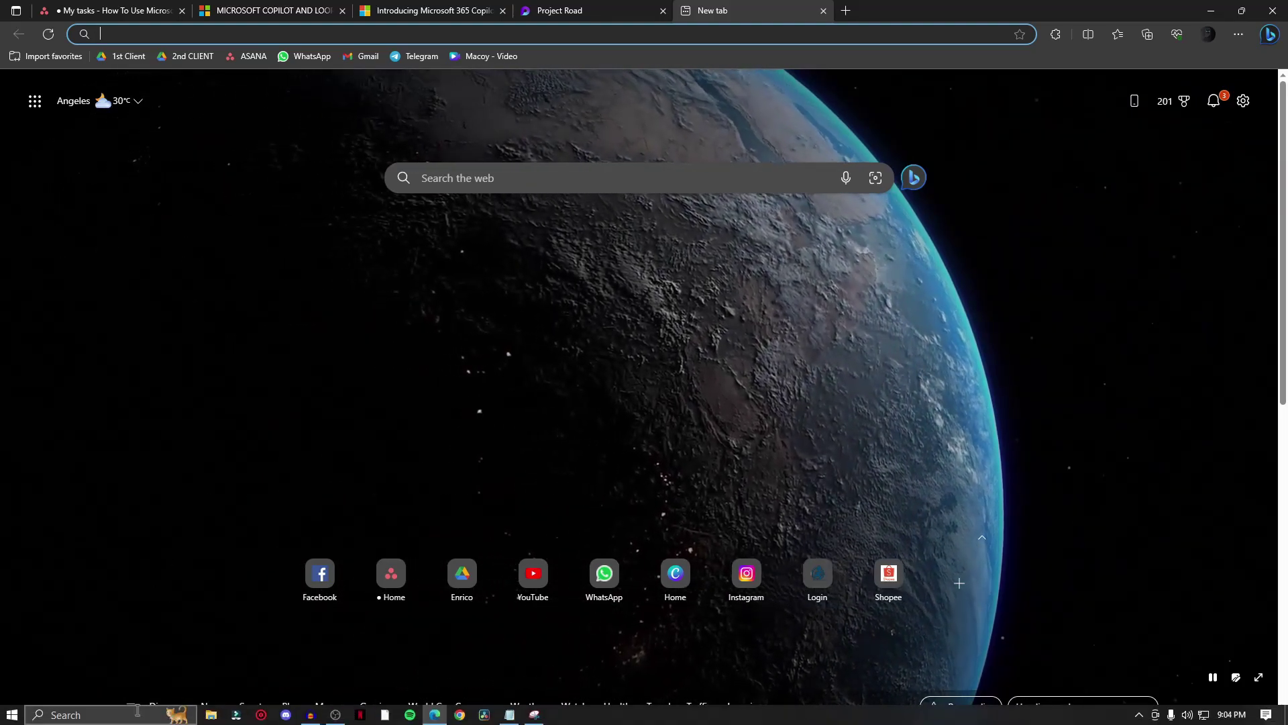
pyautogui.click(138, 715)
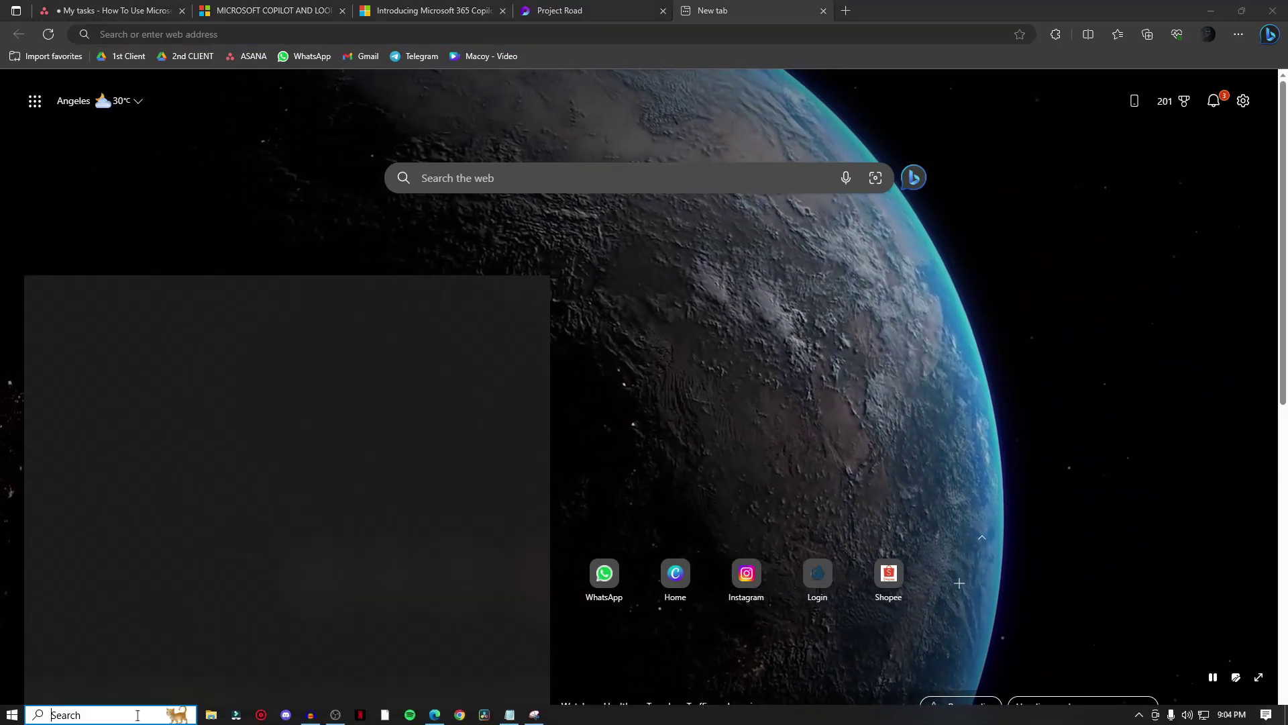
pyautogui.write('notepad')
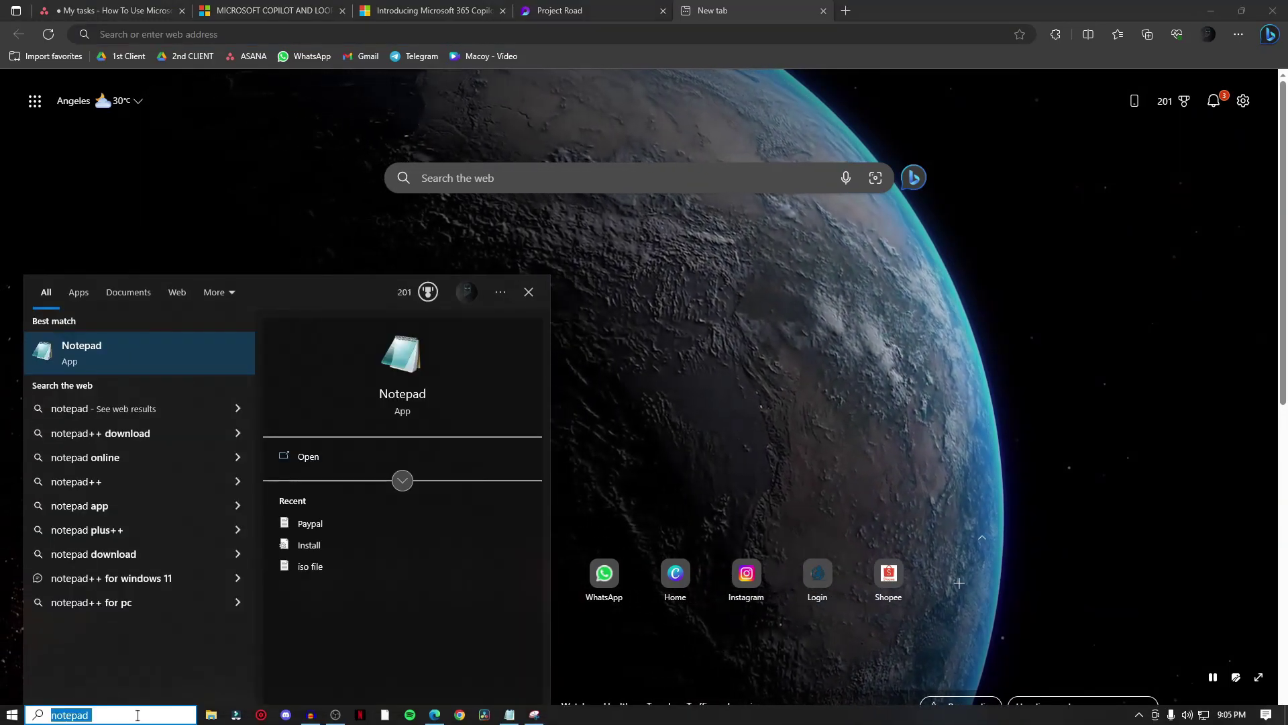
pyautogui.write('notes')
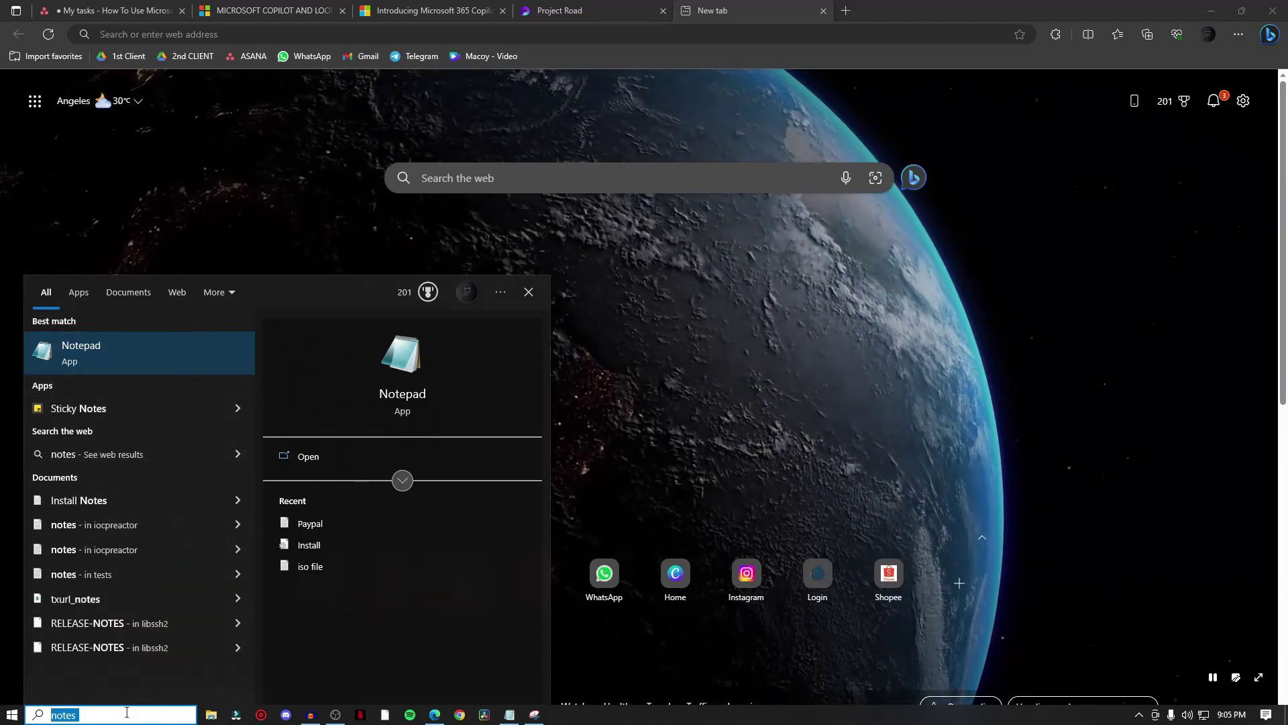
pyautogui.press('BackSpace')
pyautogui.write('notepa')
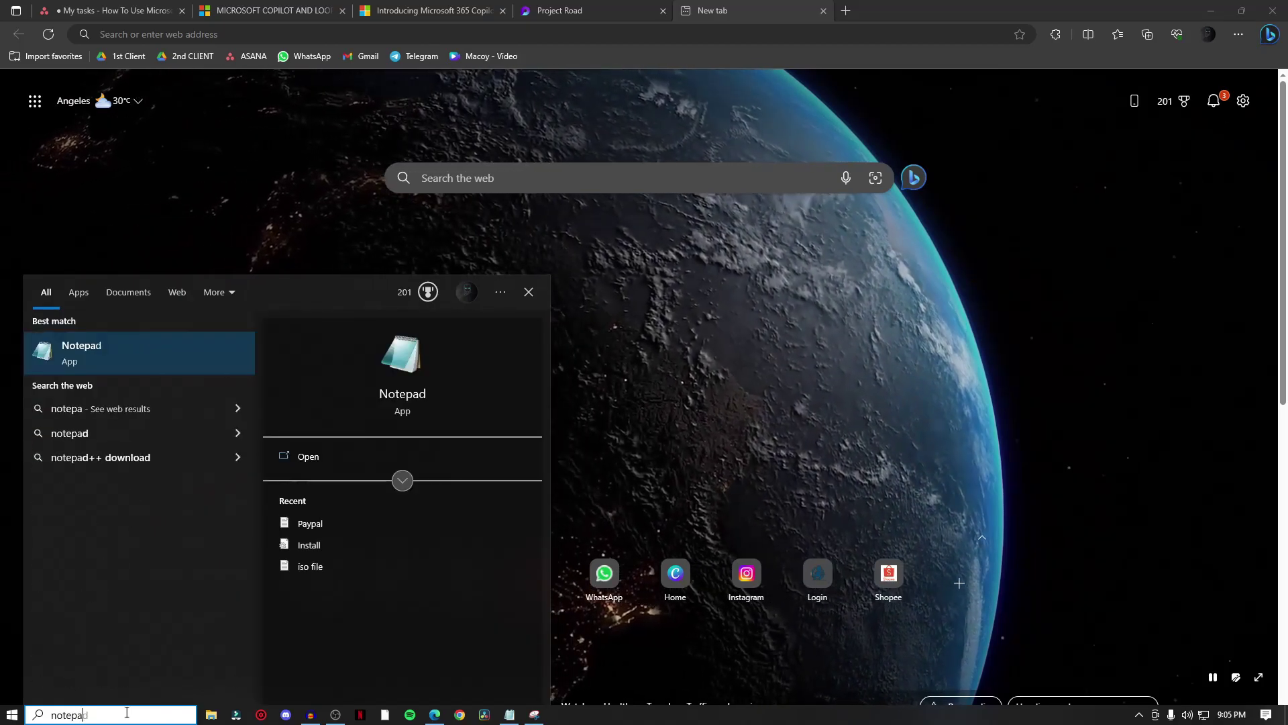
pyautogui.press('Return')
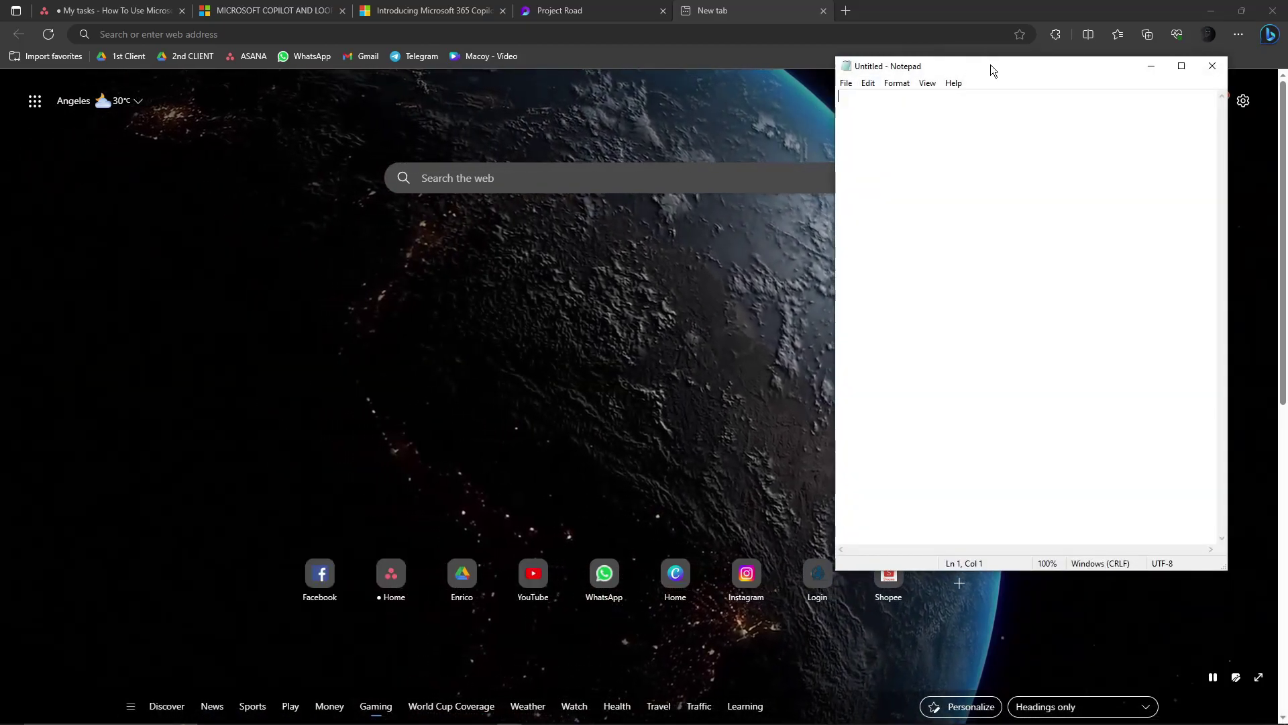
# Type 'TAKE DOWN NOTES ANYTYHING' in Notepad, erase it, and close the empty window
pyautogui.moveTo(993, 70); pyautogui.dragTo(566, 103)
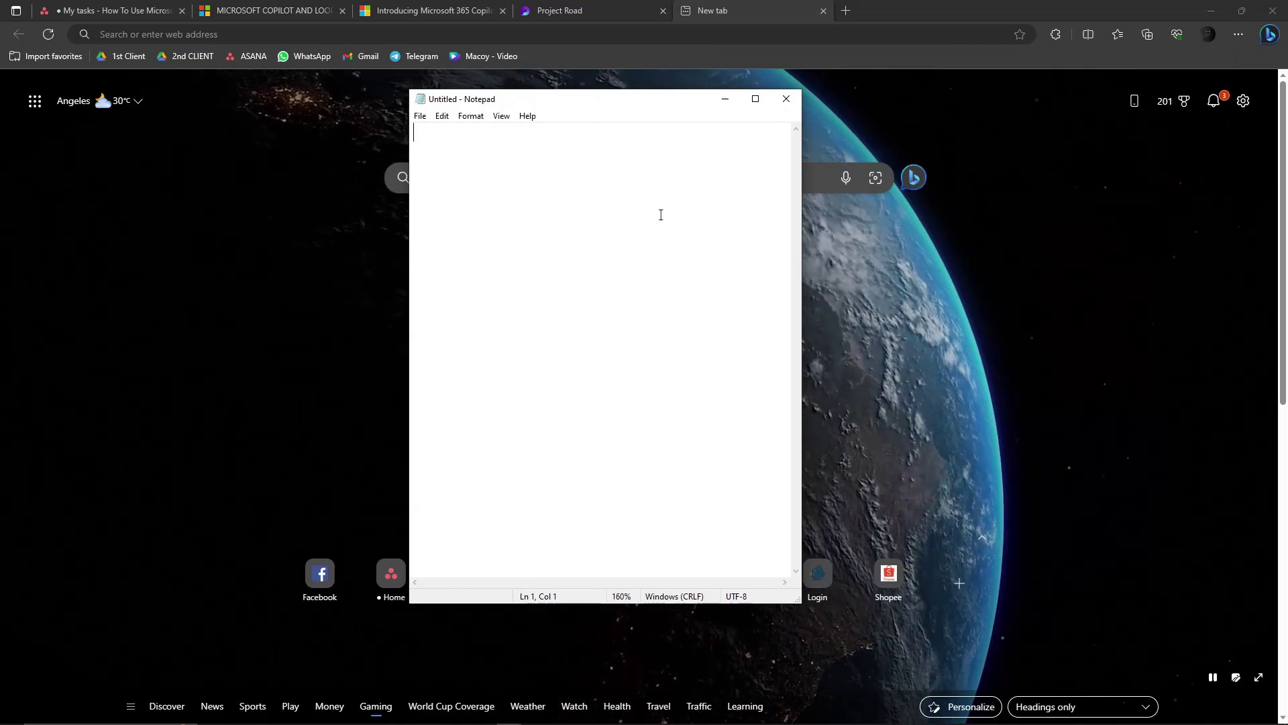
pyautogui.write('TAKE DOWN NOTE')
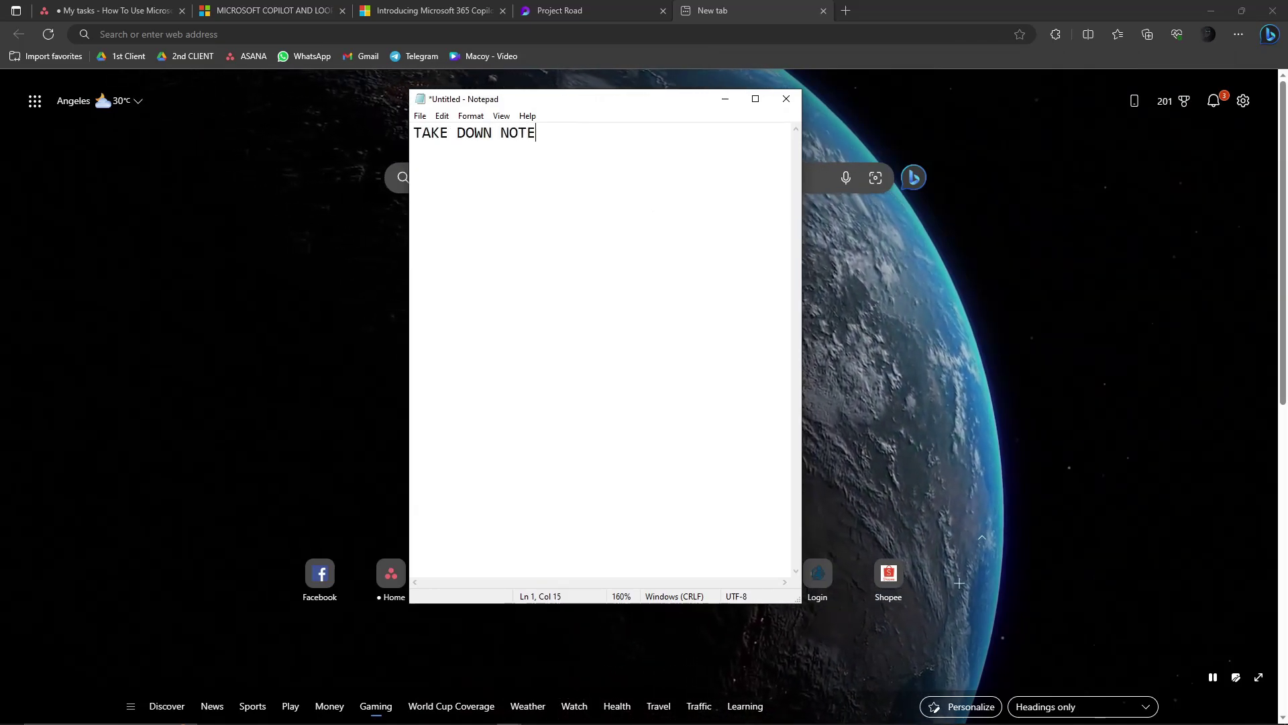
pyautogui.write('S ANYTYHING')
pyautogui.hotkey('ctrl', 'a')
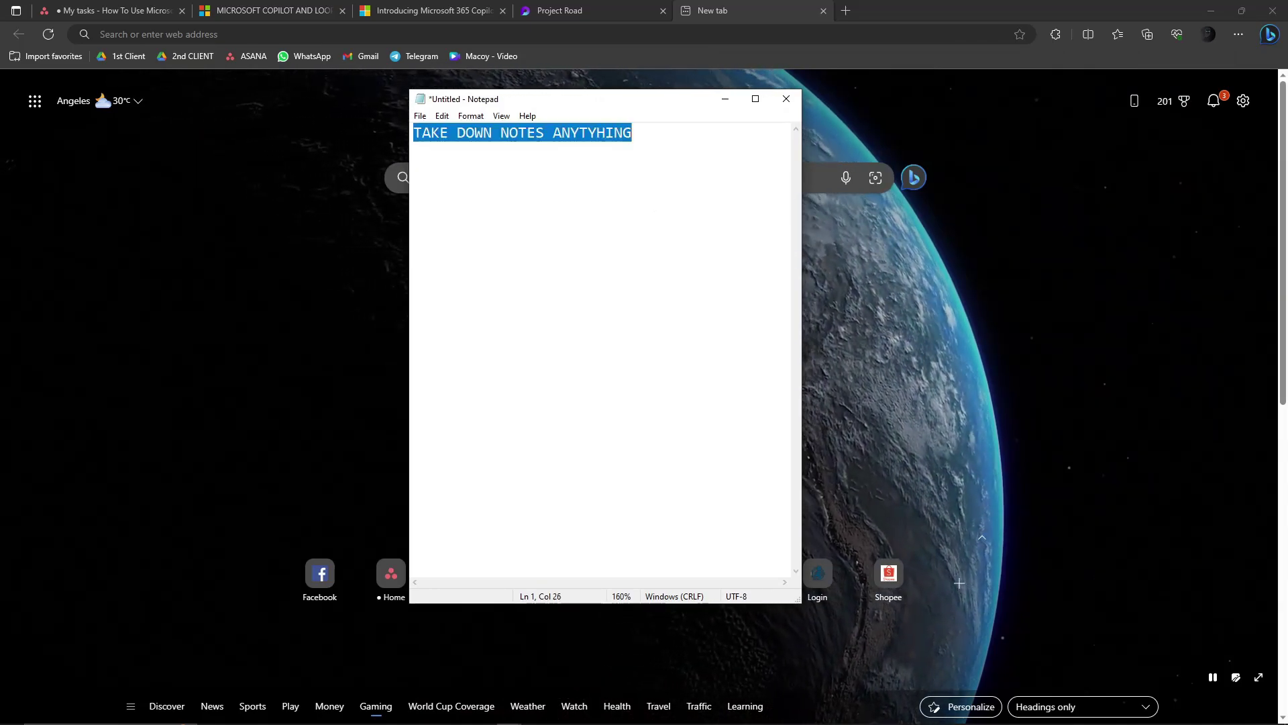
pyautogui.press('BackSpace')
pyautogui.moveTo(660, 94); pyautogui.dragTo(1137, 81)
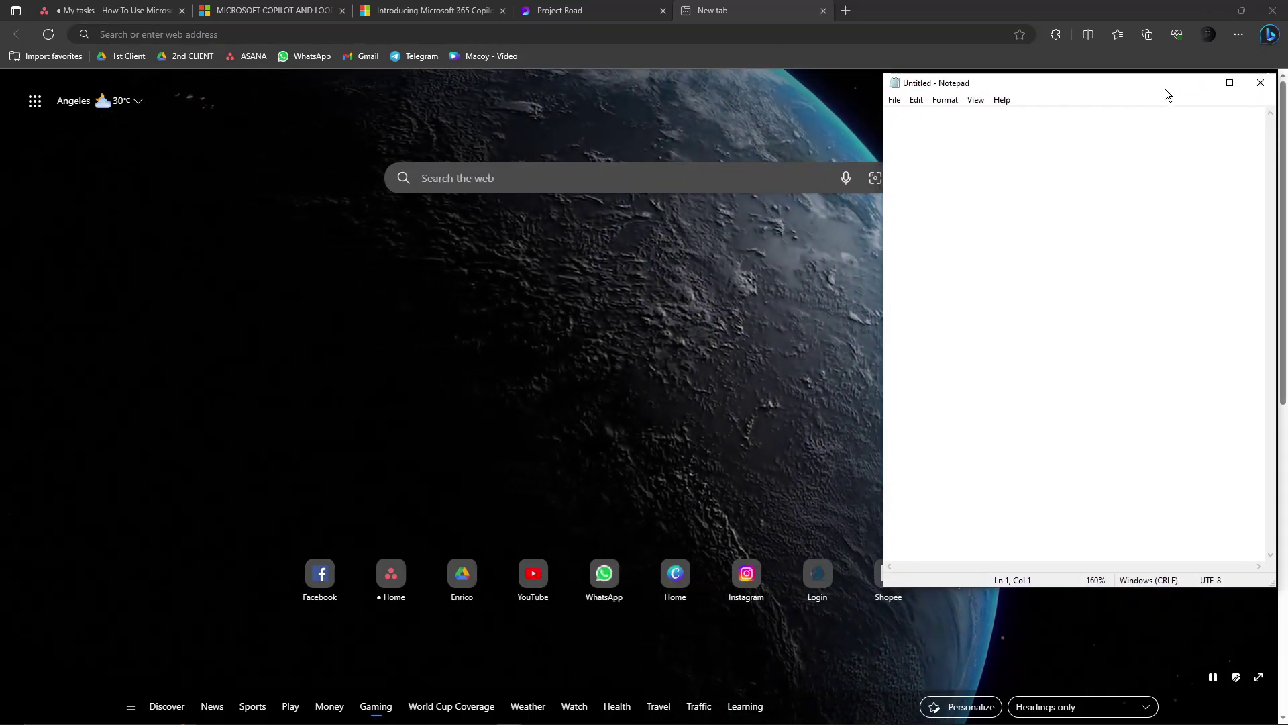
pyautogui.click(1260, 83)
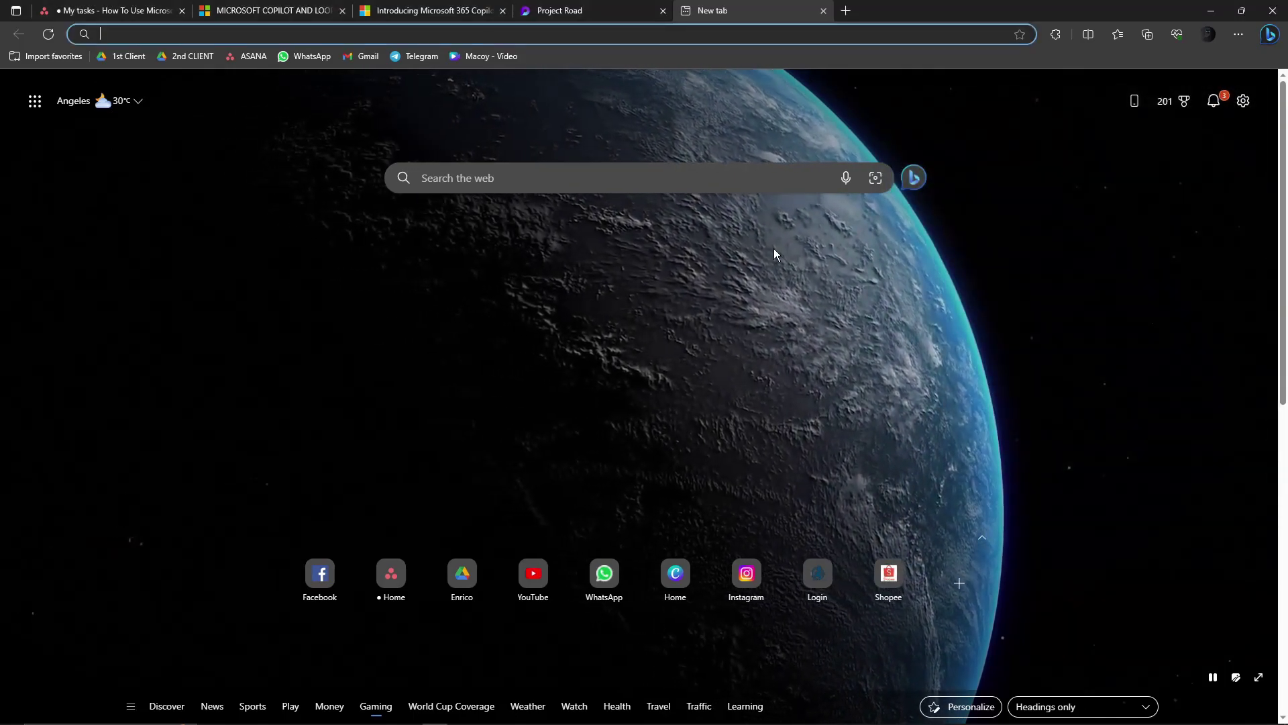
# Close the empty new tab and switch to the Introducing Microsoft 365 Copilot article
pyautogui.click(824, 11)
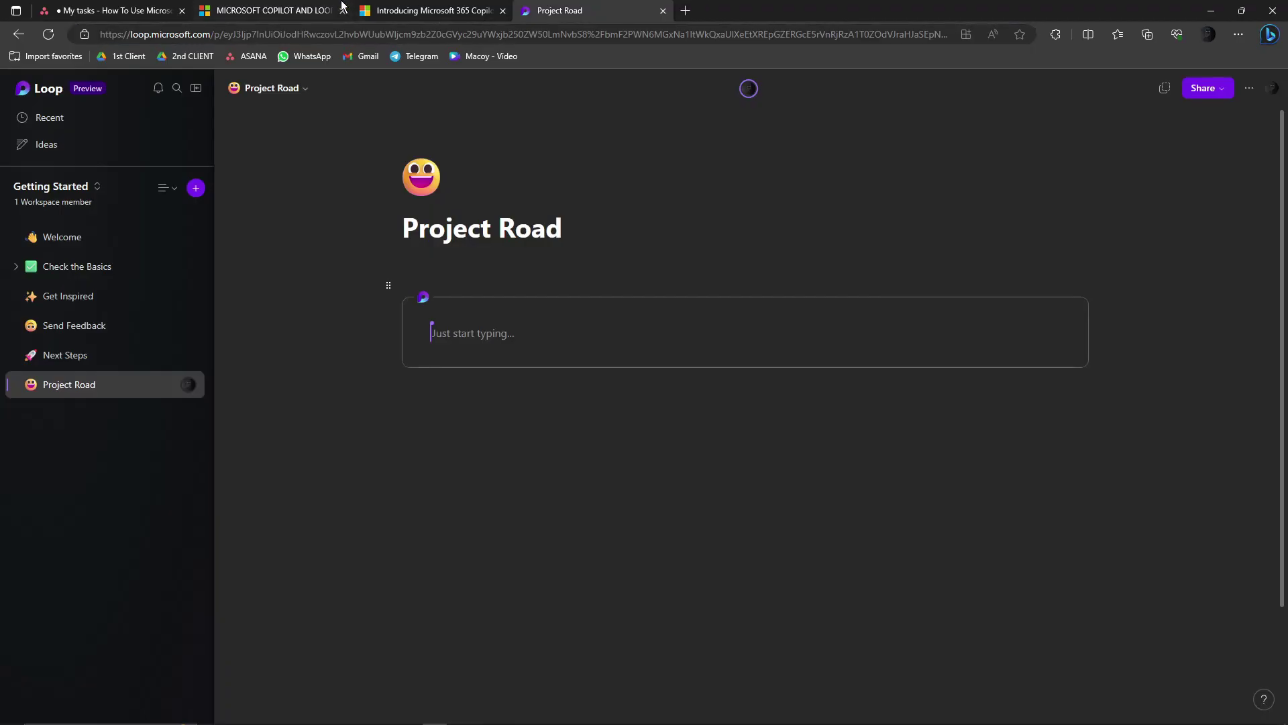
pyautogui.click(316, 10)
pyautogui.click(406, 10)
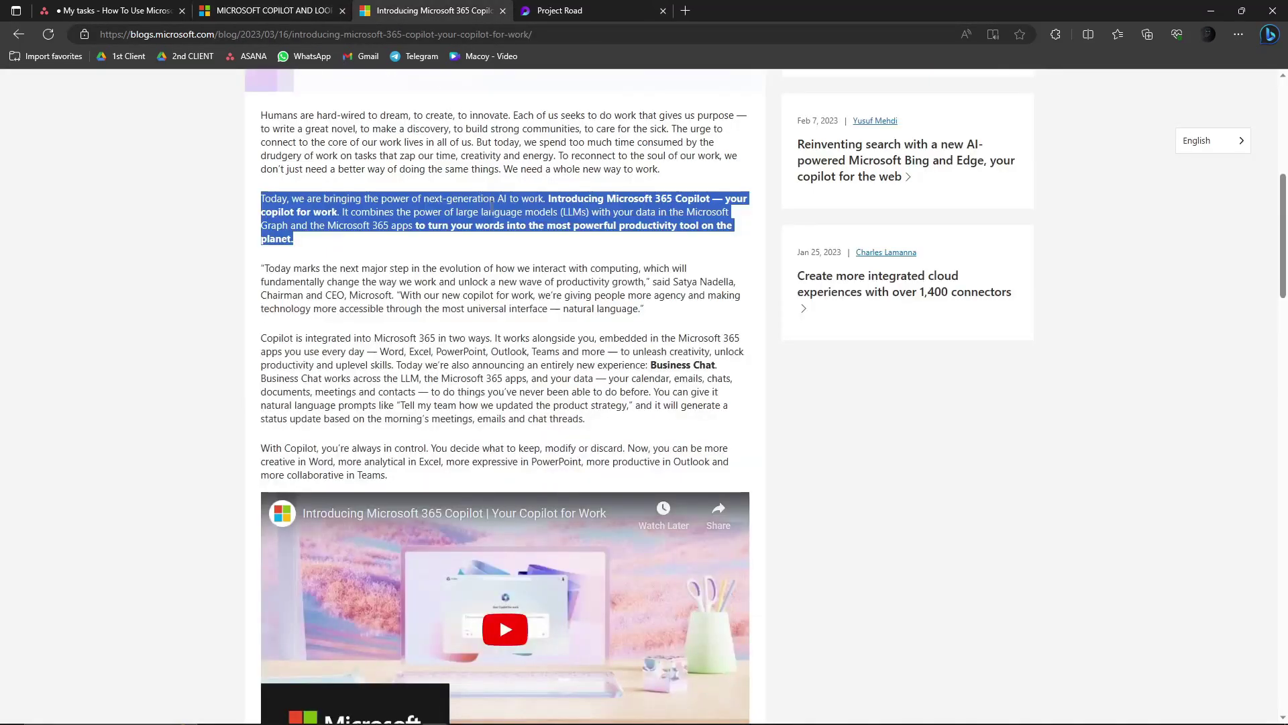
pyautogui.scroll(6, 491, 204)
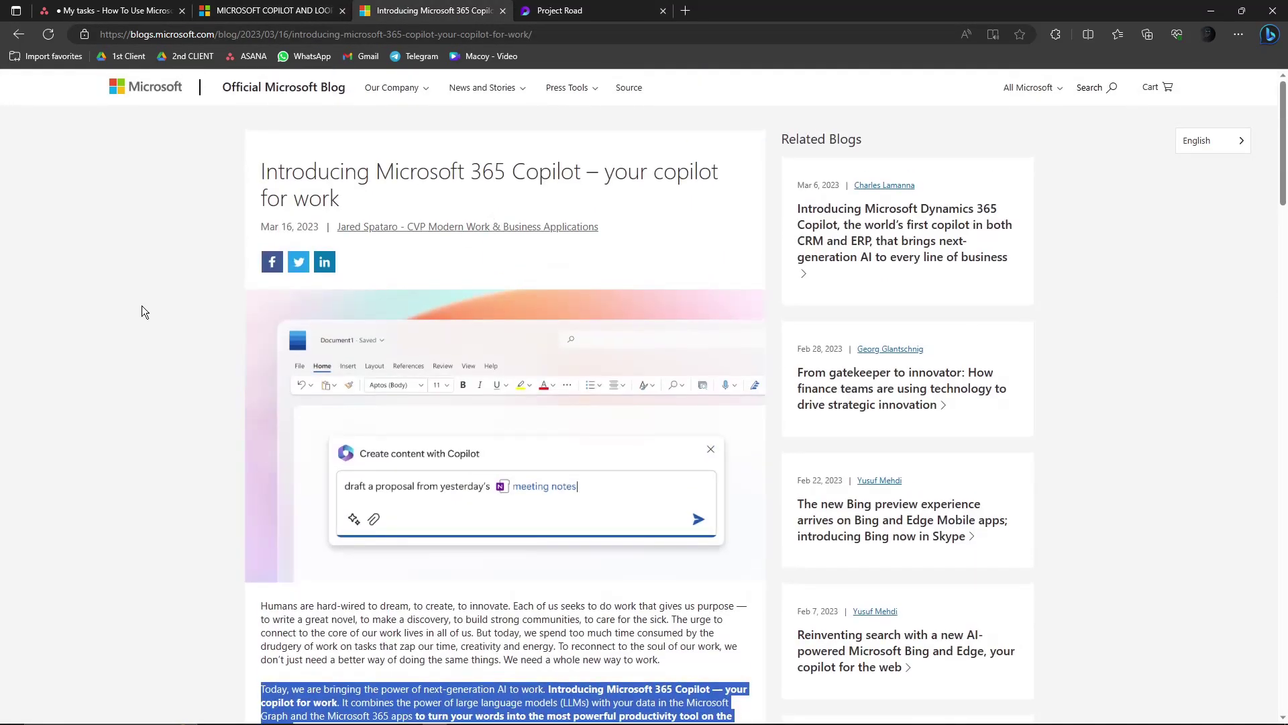
pyautogui.scroll(-4, 149, 296)
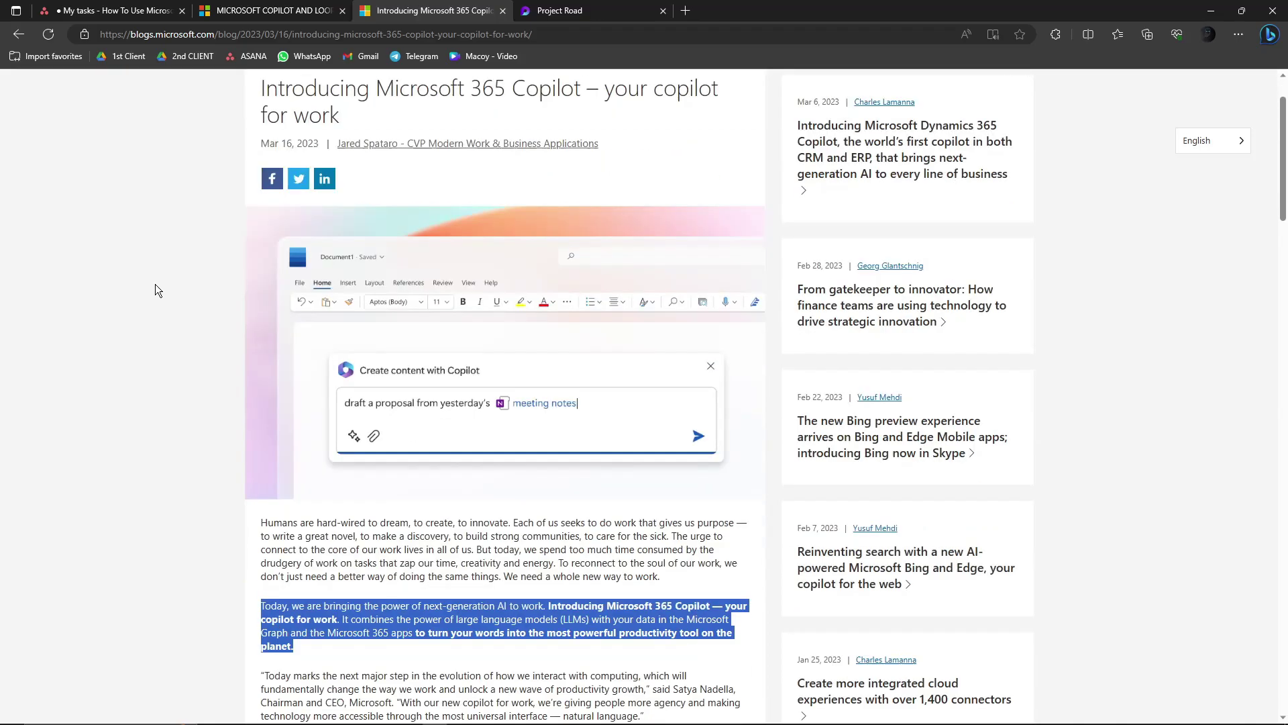
pyautogui.click(169, 285)
pyautogui.scroll(4, 168, 279)
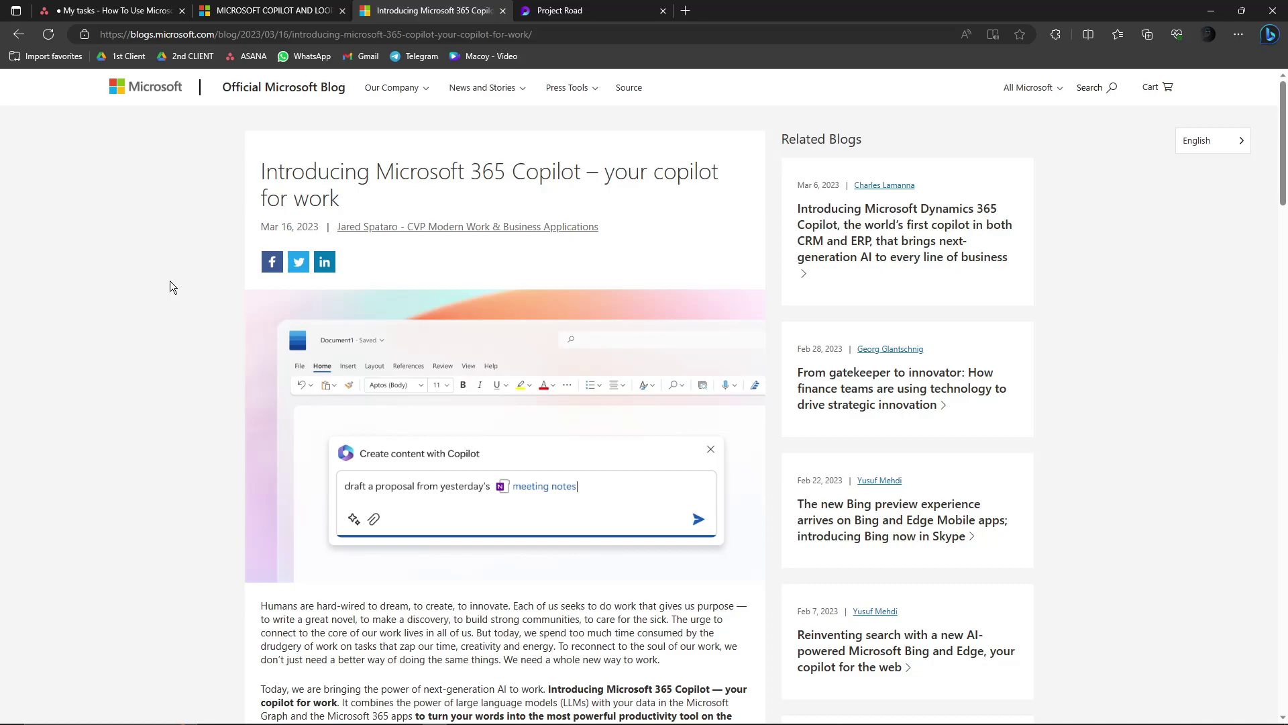
# Read through the article's opening, highlighting 'Copilot' in its title
pyautogui.moveTo(517, 163); pyautogui.dragTo(580, 180)
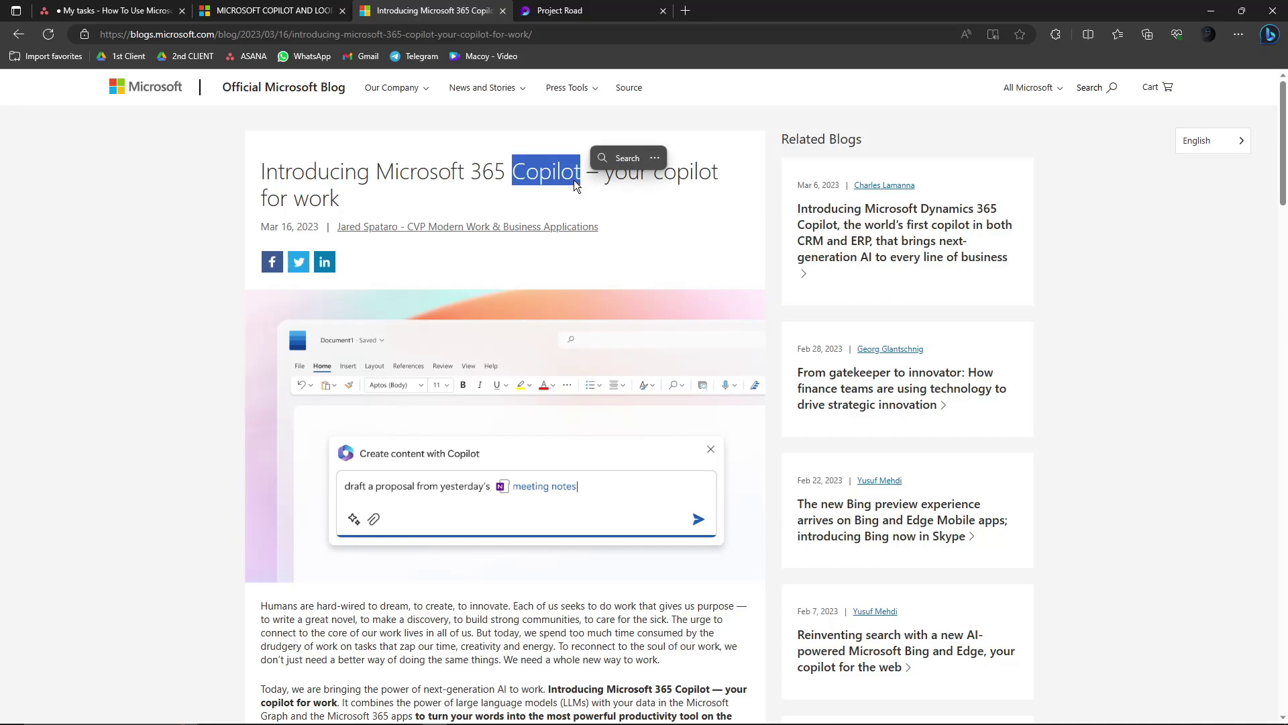
pyautogui.scroll(-2, 322, 335)
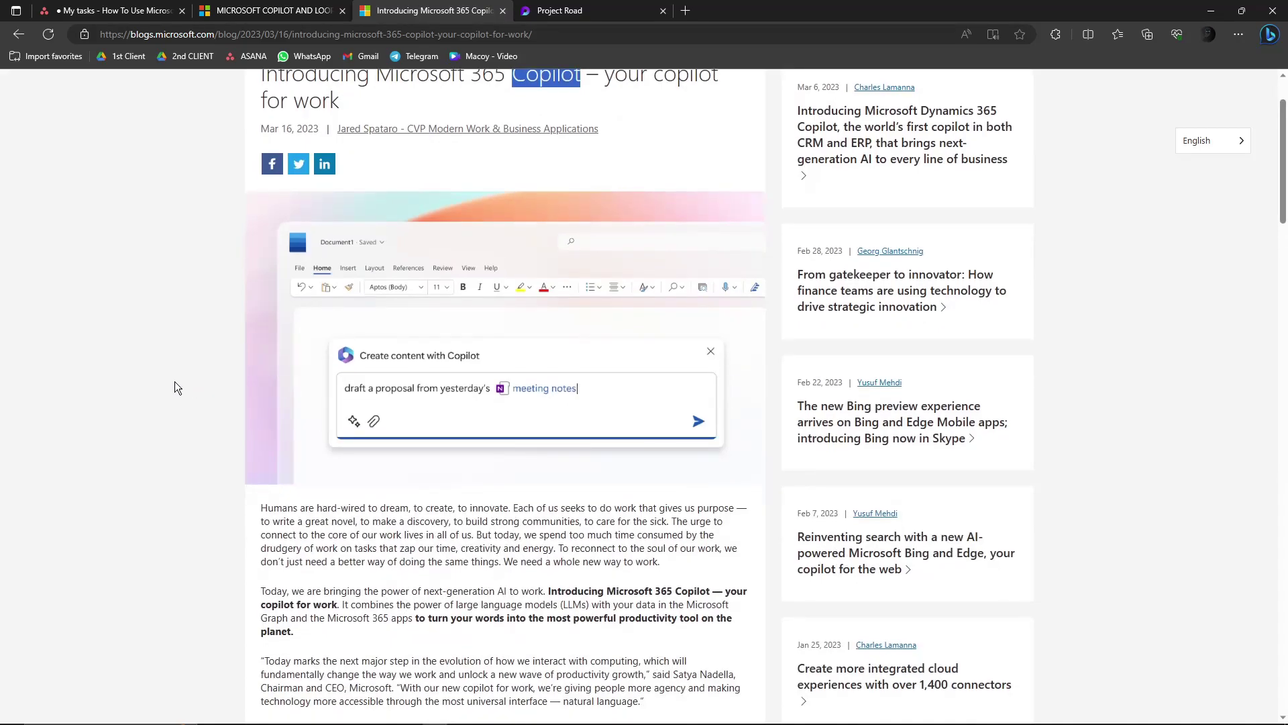
pyautogui.scroll(2, 174, 384)
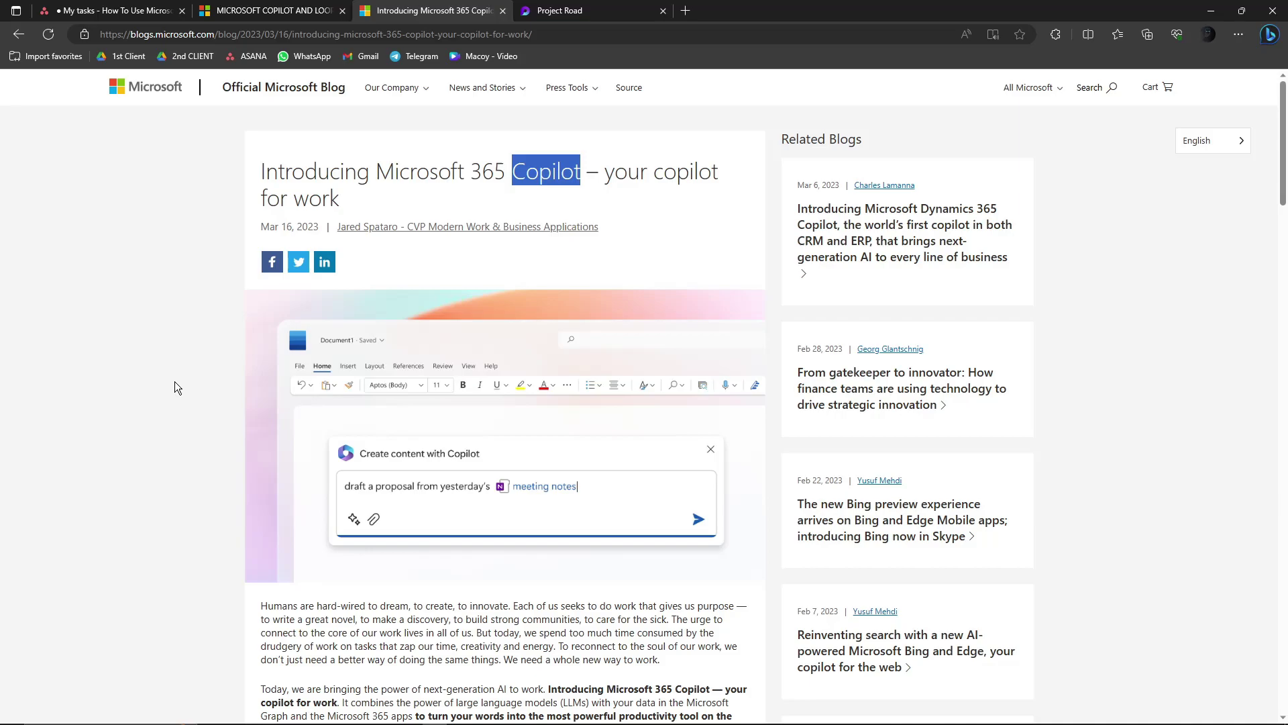
pyautogui.scroll(-6, 175, 388)
pyautogui.scroll(-7, 175, 388)
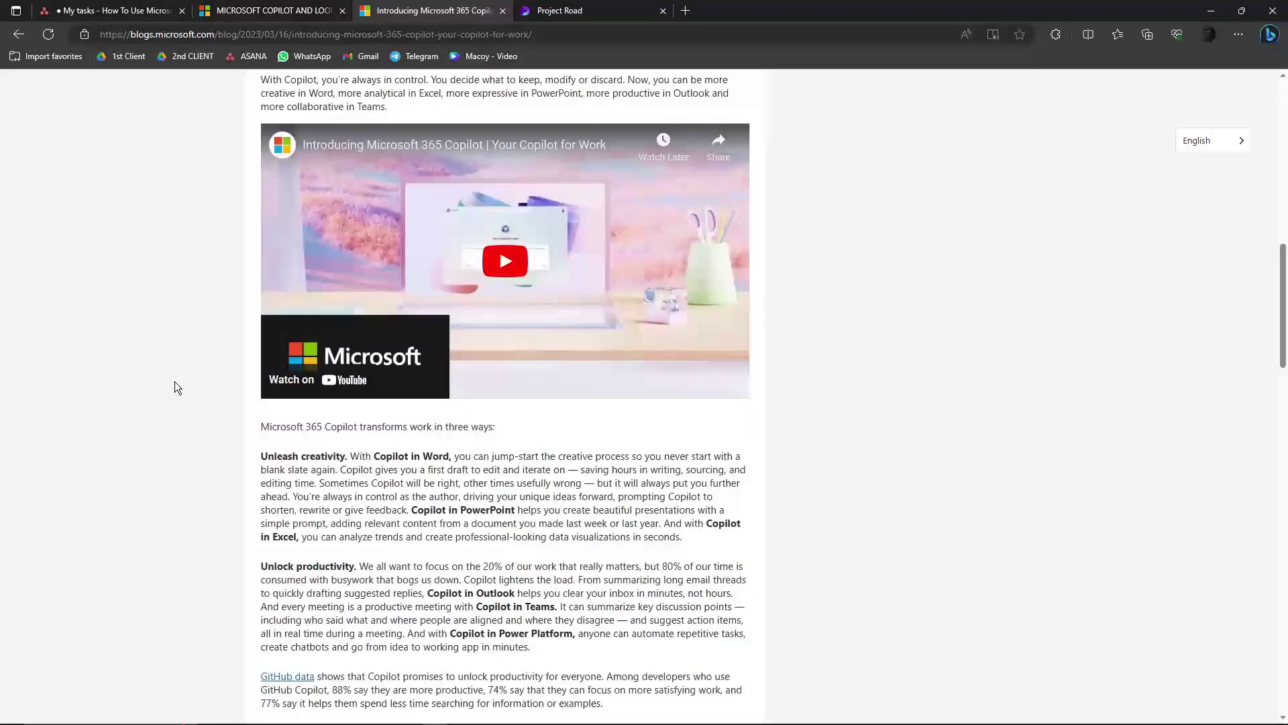
pyautogui.scroll(13, 175, 388)
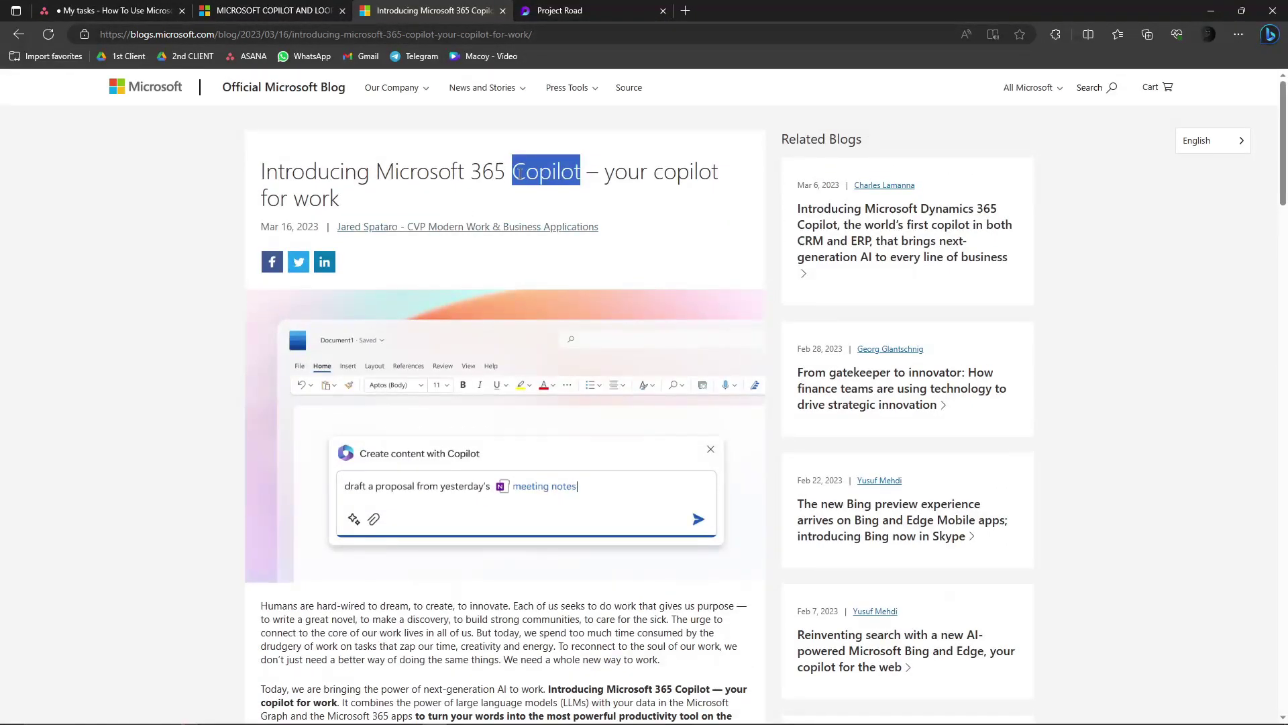
pyautogui.moveTo(511, 171); pyautogui.dragTo(581, 171)
pyautogui.scroll(-15, 203, 356)
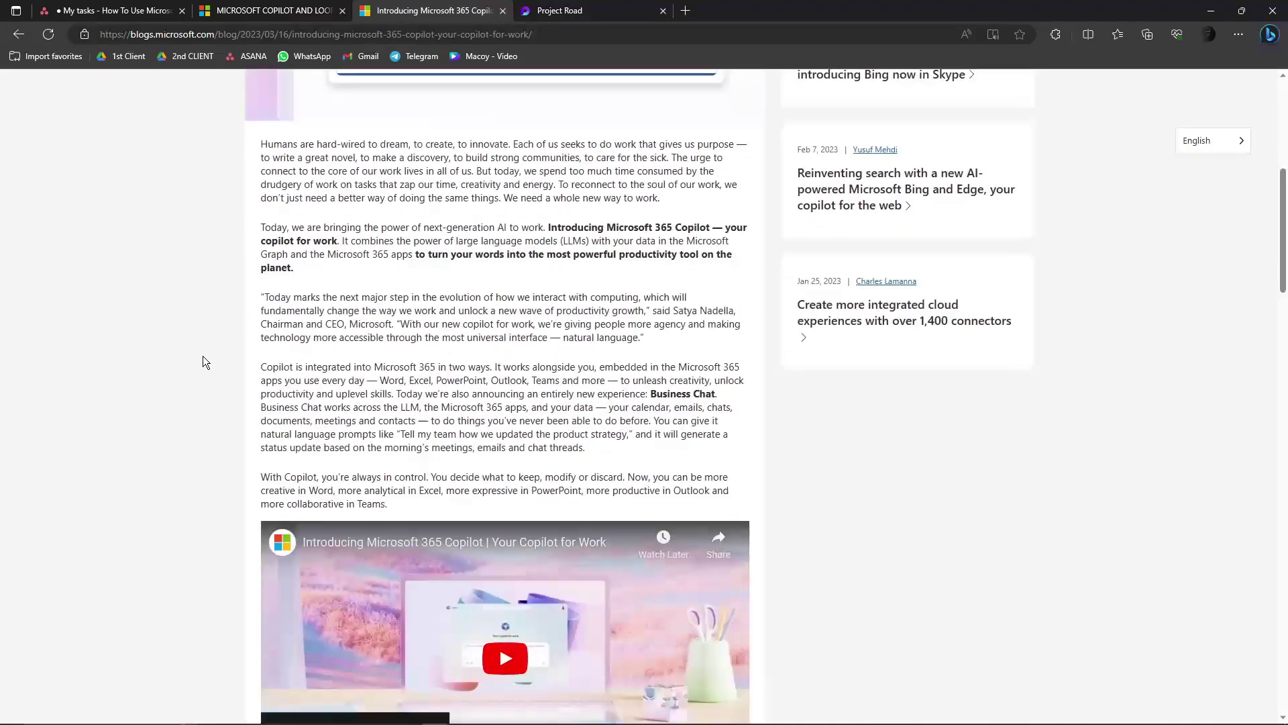
pyautogui.scroll(-3, 207, 363)
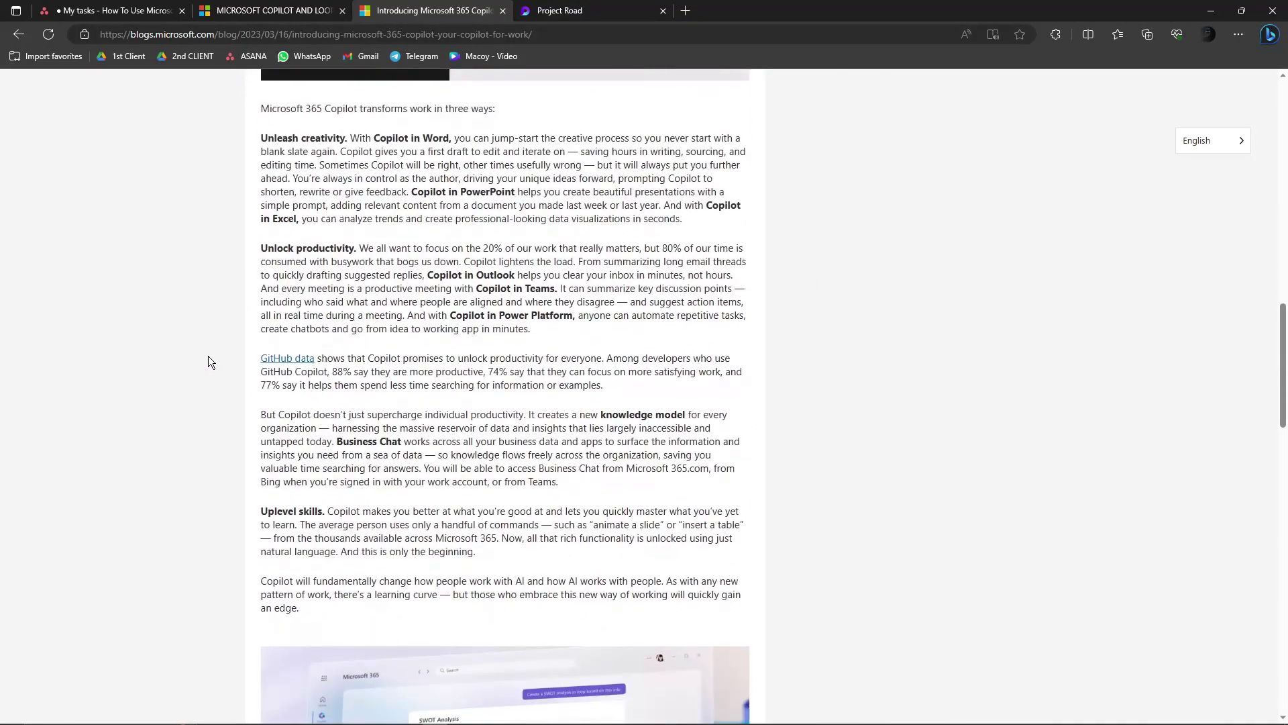
pyautogui.scroll(9, 208, 357)
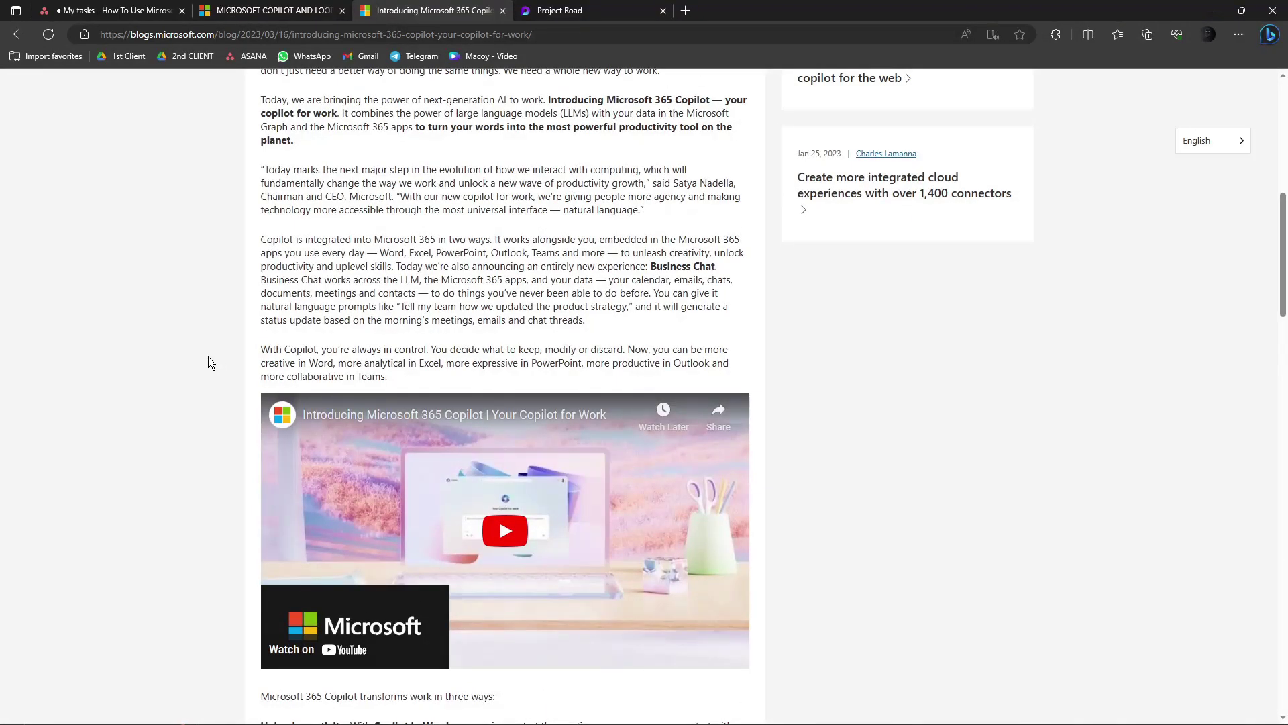
pyautogui.scroll(4, 211, 356)
pyautogui.scroll(-4, 210, 357)
pyautogui.scroll(3, 217, 360)
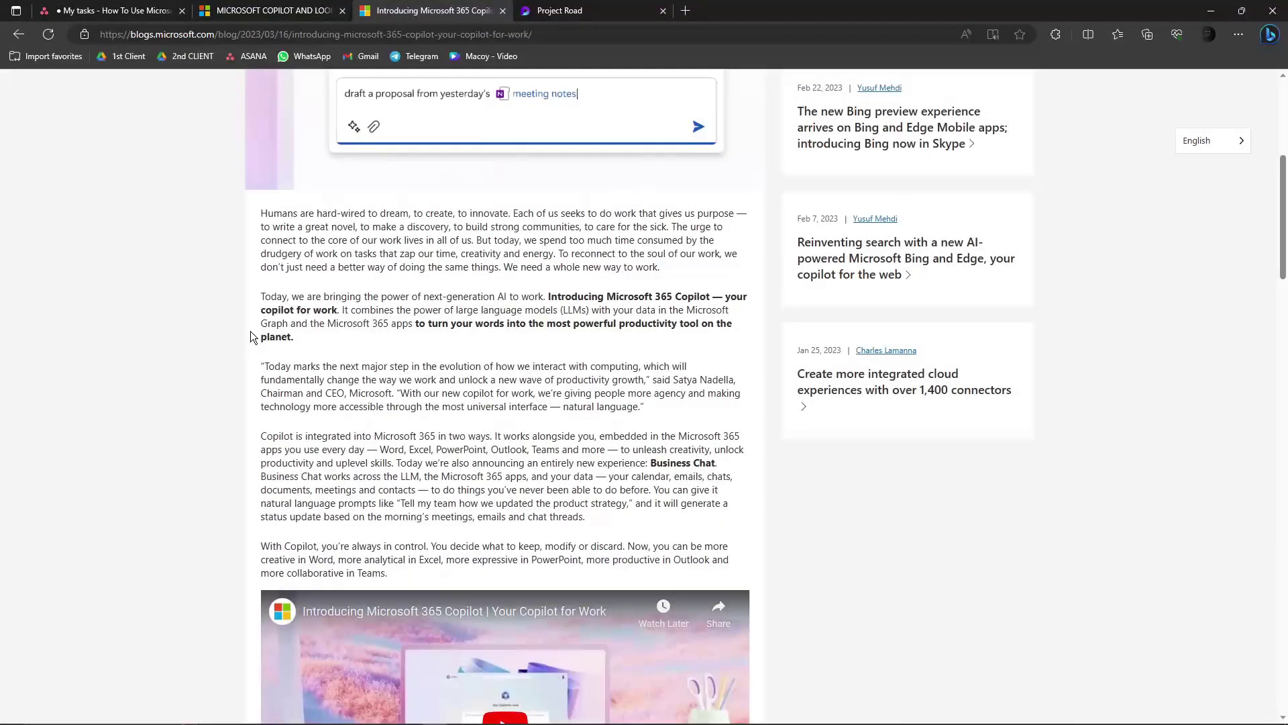
pyautogui.moveTo(263, 297); pyautogui.dragTo(299, 336)
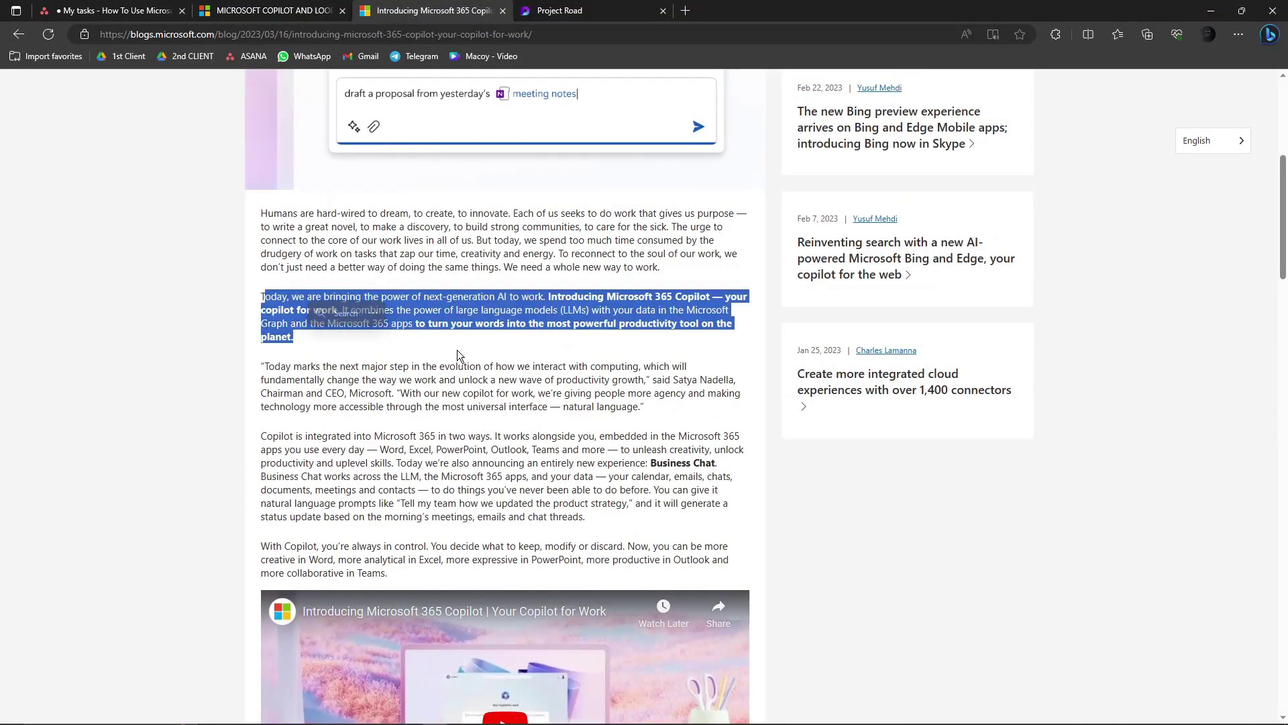
pyautogui.moveTo(548, 296); pyautogui.dragTo(713, 296)
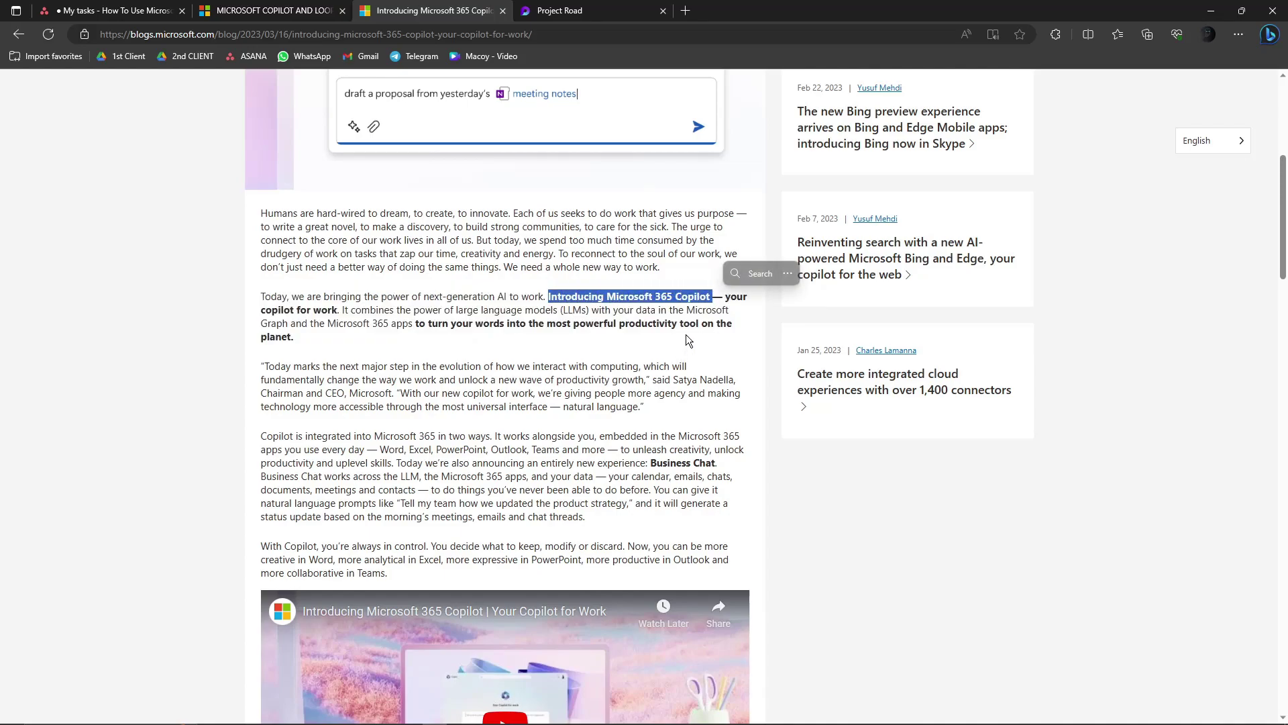
pyautogui.moveTo(262, 310); pyautogui.dragTo(337, 311)
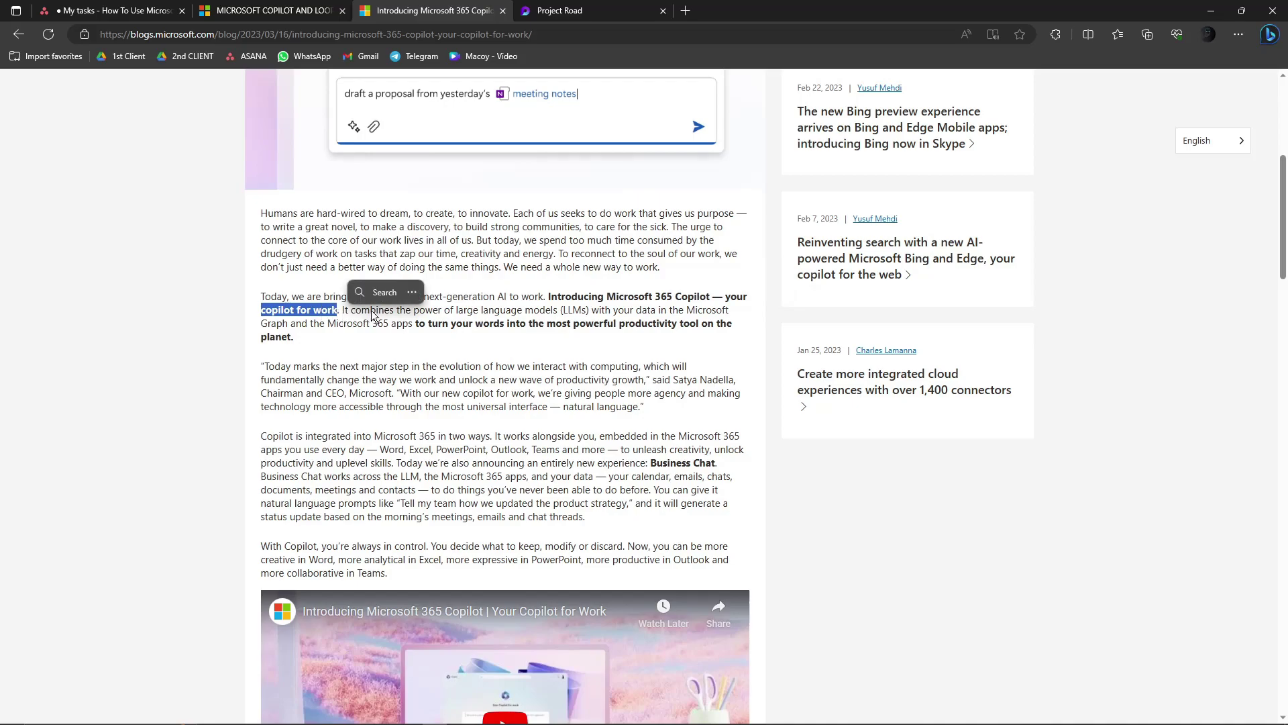
pyautogui.click(455, 311)
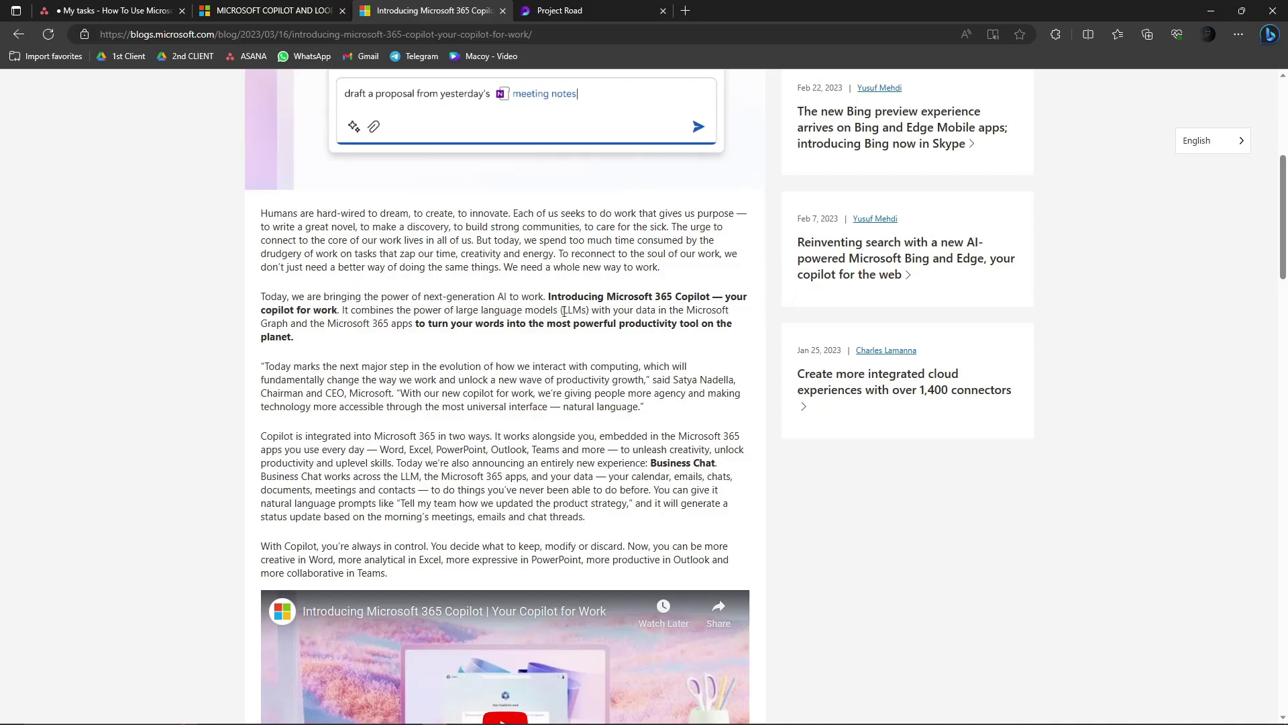
pyautogui.moveTo(562, 311); pyautogui.dragTo(588, 311)
pyautogui.click(658, 312)
pyautogui.moveTo(424, 325); pyautogui.dragTo(547, 339)
pyautogui.click(455, 349)
pyautogui.scroll(-3, 457, 348)
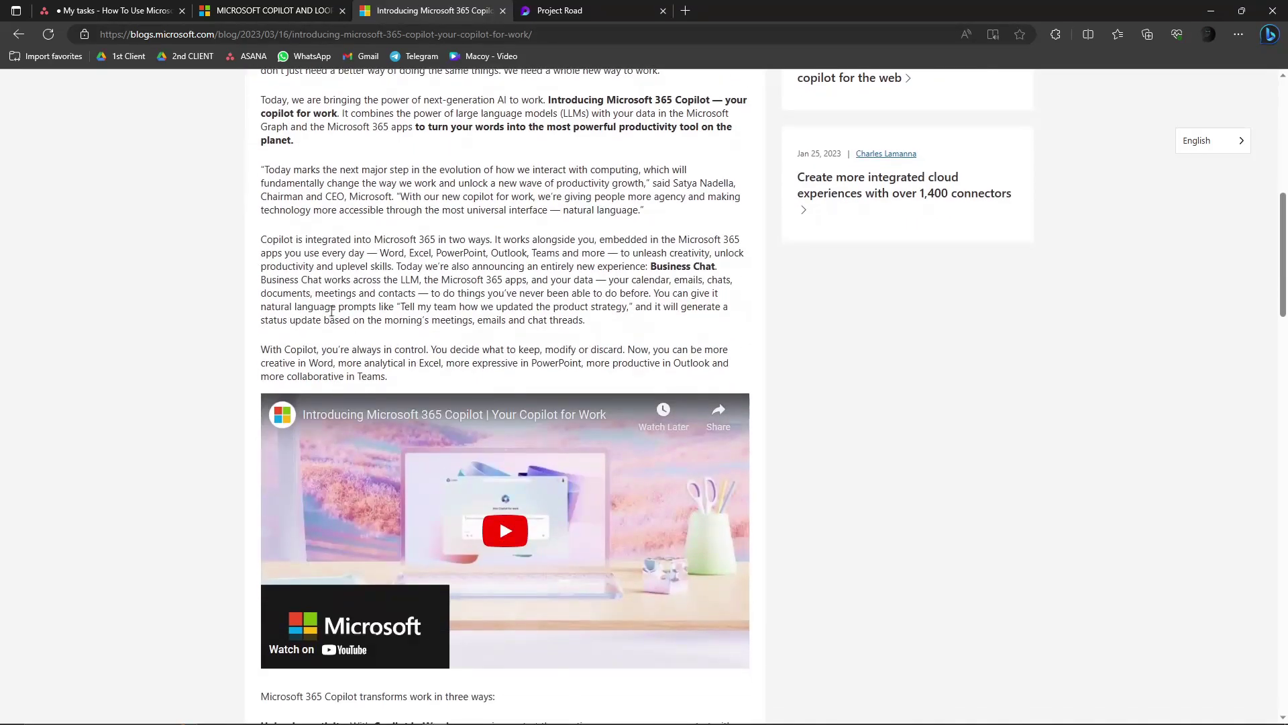
pyautogui.moveTo(678, 126); pyautogui.dragTo(686, 169)
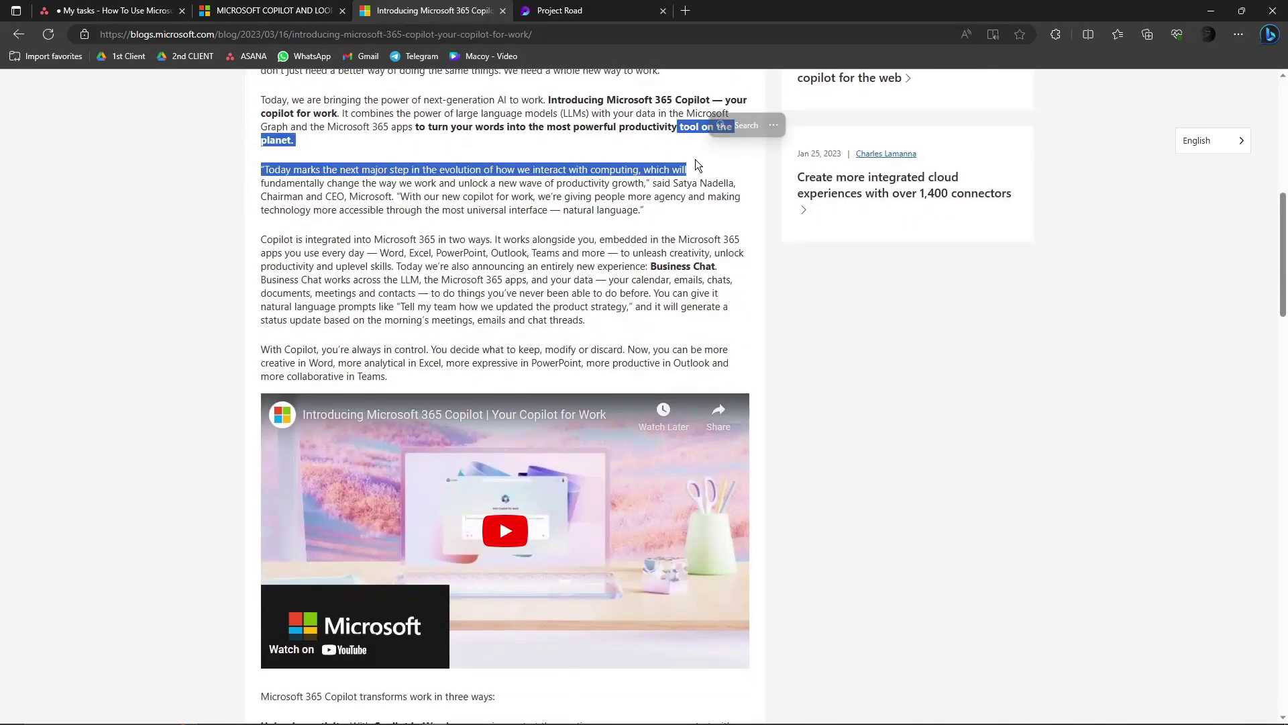
pyautogui.click(541, 241)
pyautogui.scroll(-9, 474, 287)
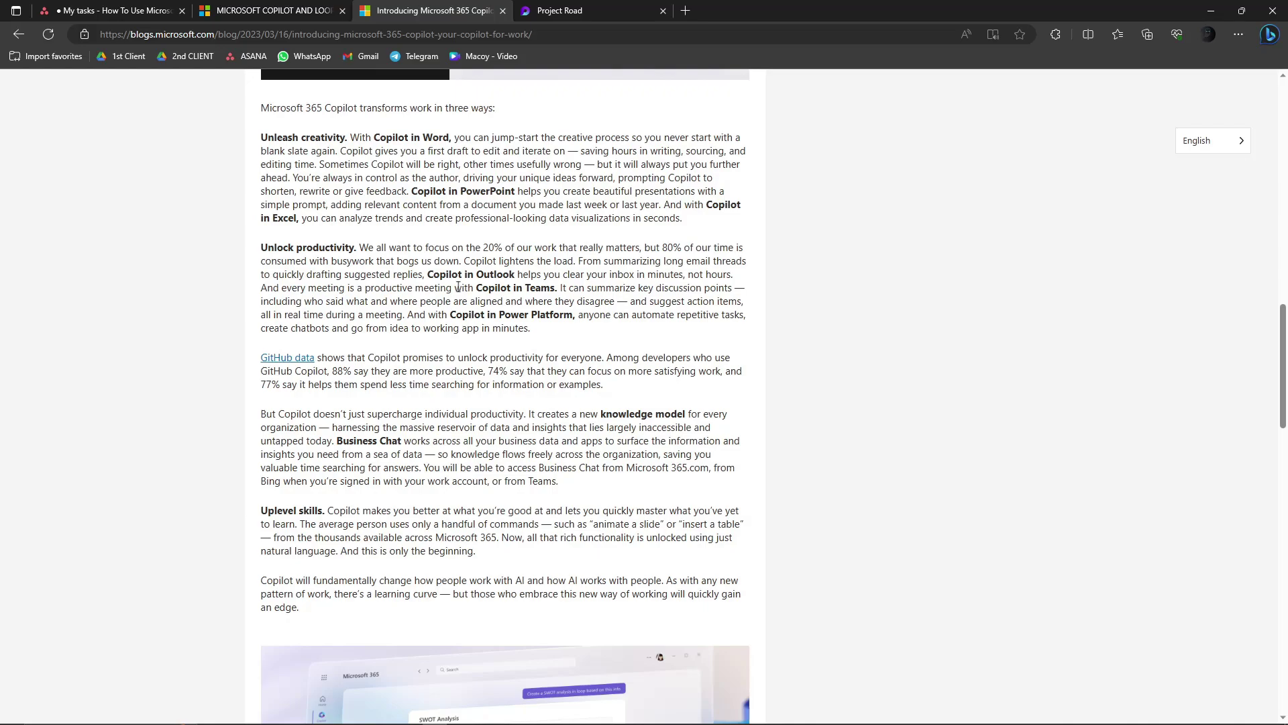
pyautogui.moveTo(261, 146); pyautogui.dragTo(347, 138)
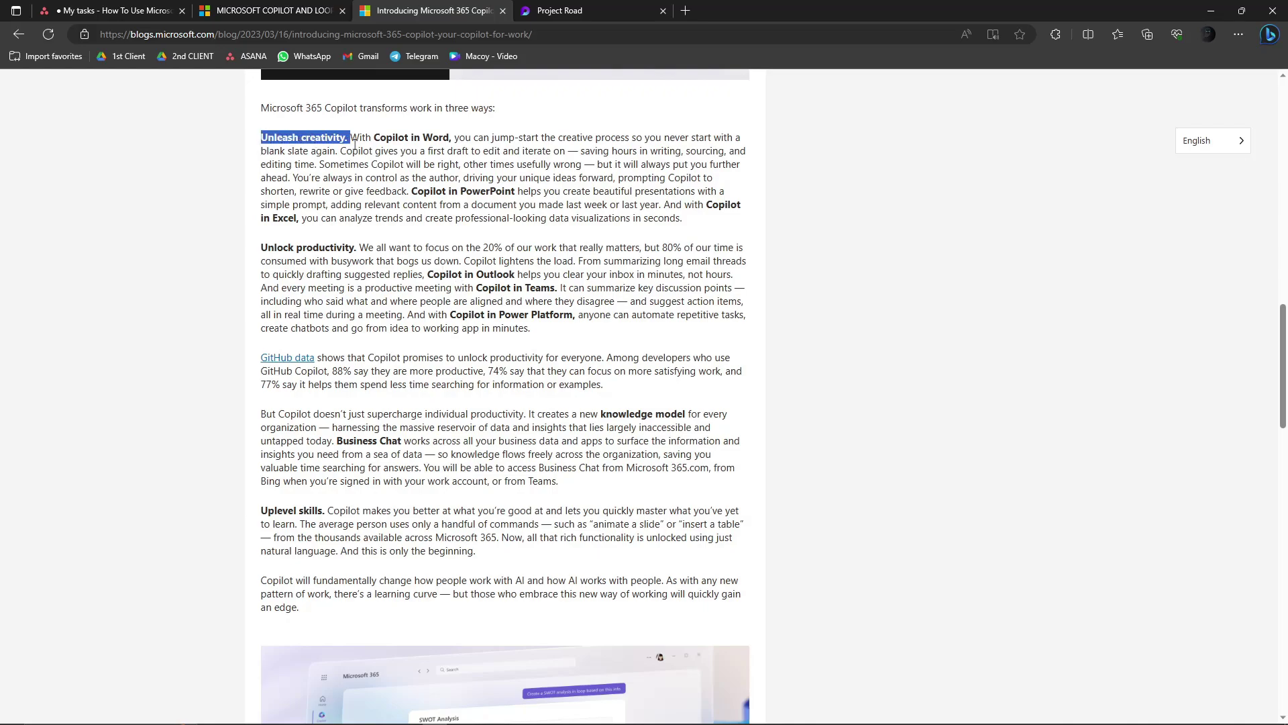
pyautogui.click(393, 246)
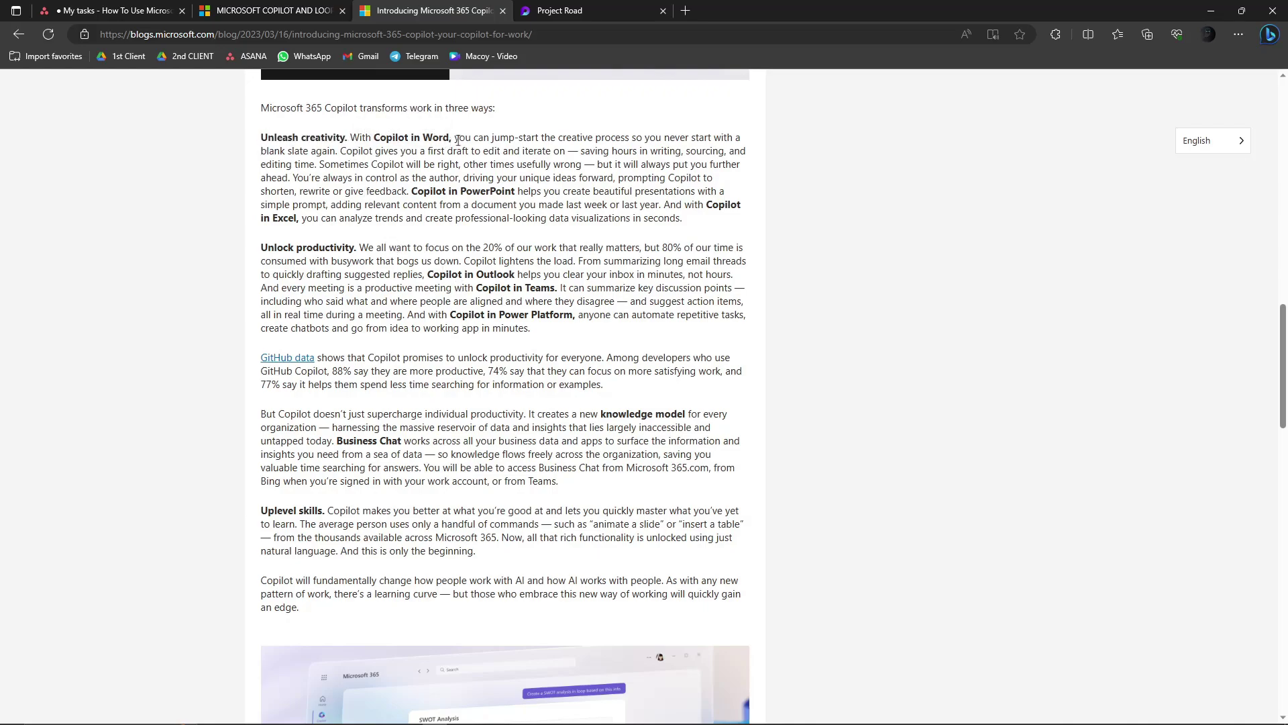
pyautogui.moveTo(454, 139); pyautogui.dragTo(735, 138)
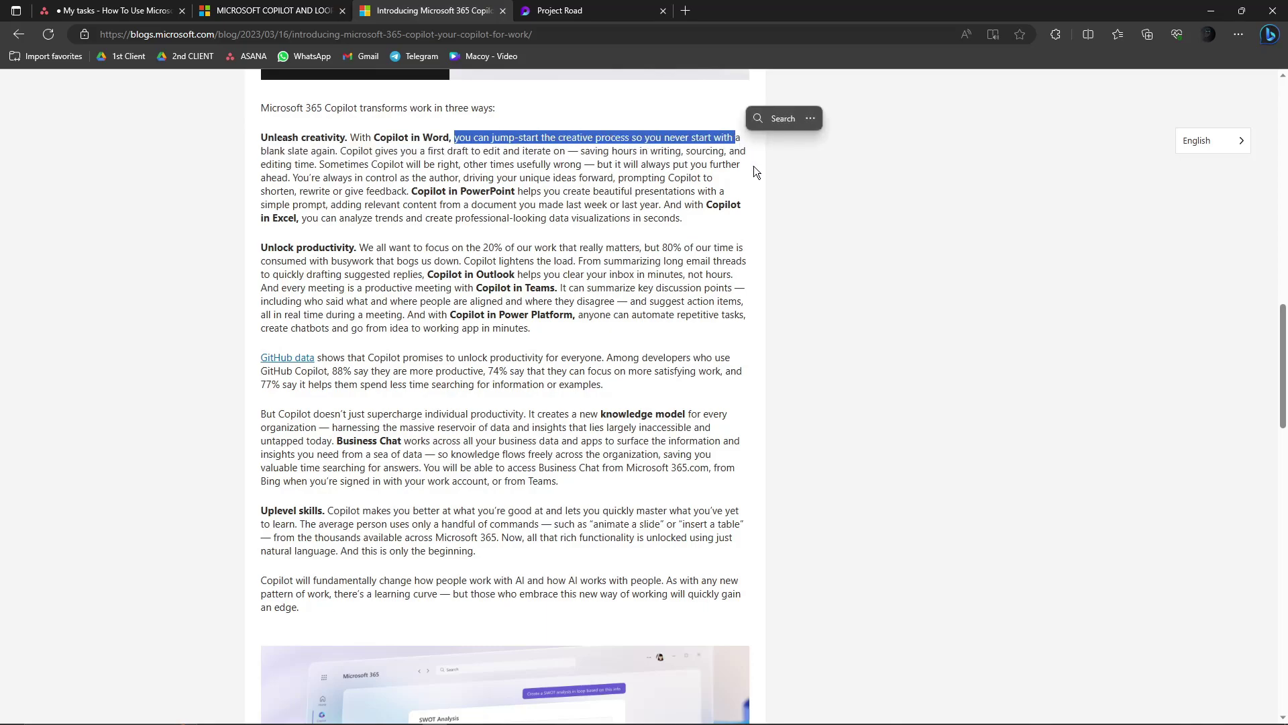
pyautogui.click(358, 163)
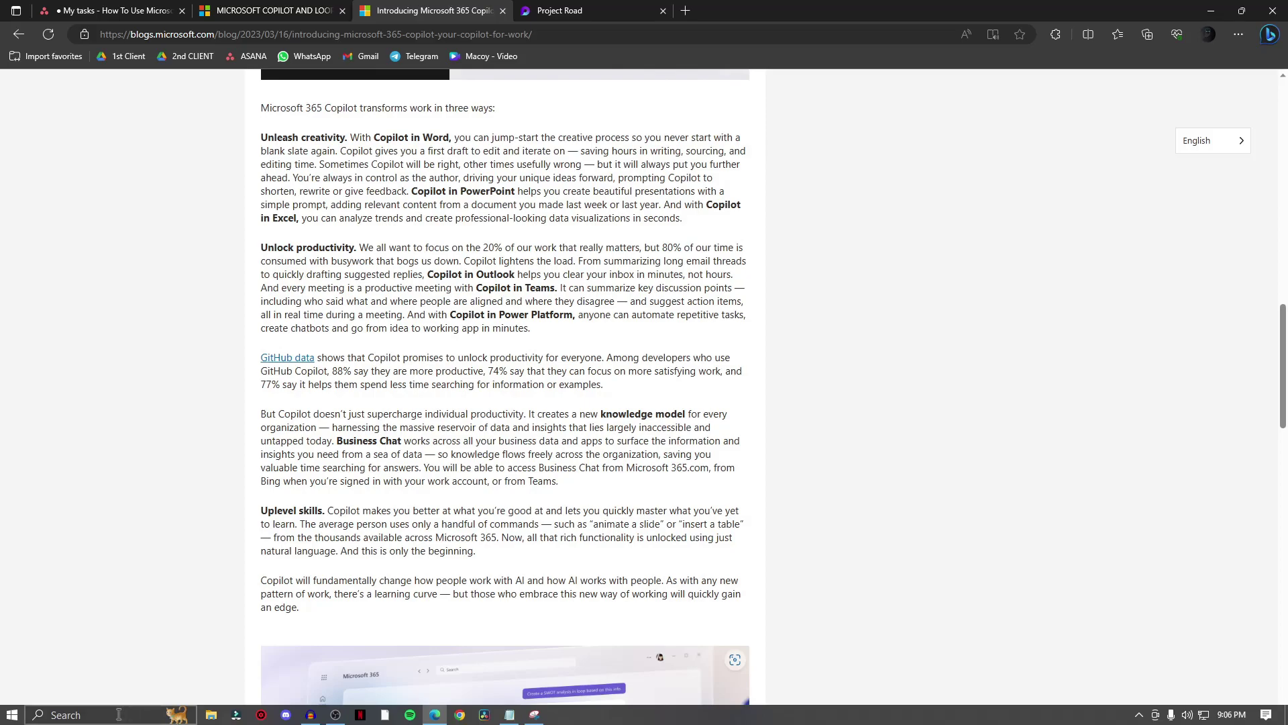
# Search 'word' from the taskbar and launch Microsoft Word
pyautogui.click(119, 713)
pyautogui.write('word')
pyautogui.press('Return')
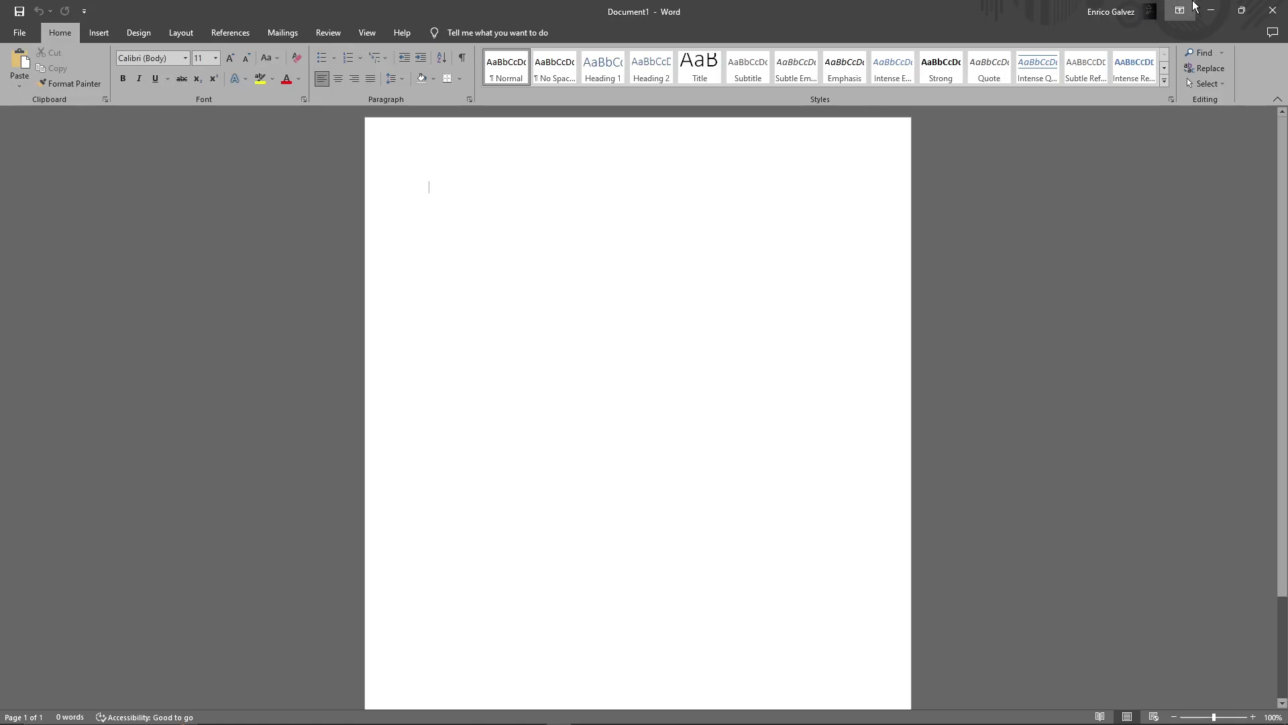
# Type a request for an application letter for a managerial position, delete it, and close Word
pyautogui.keyDown('ctrl'); pyautogui.scroll(5, 437, 400); pyautogui.keyUp('ctrl')
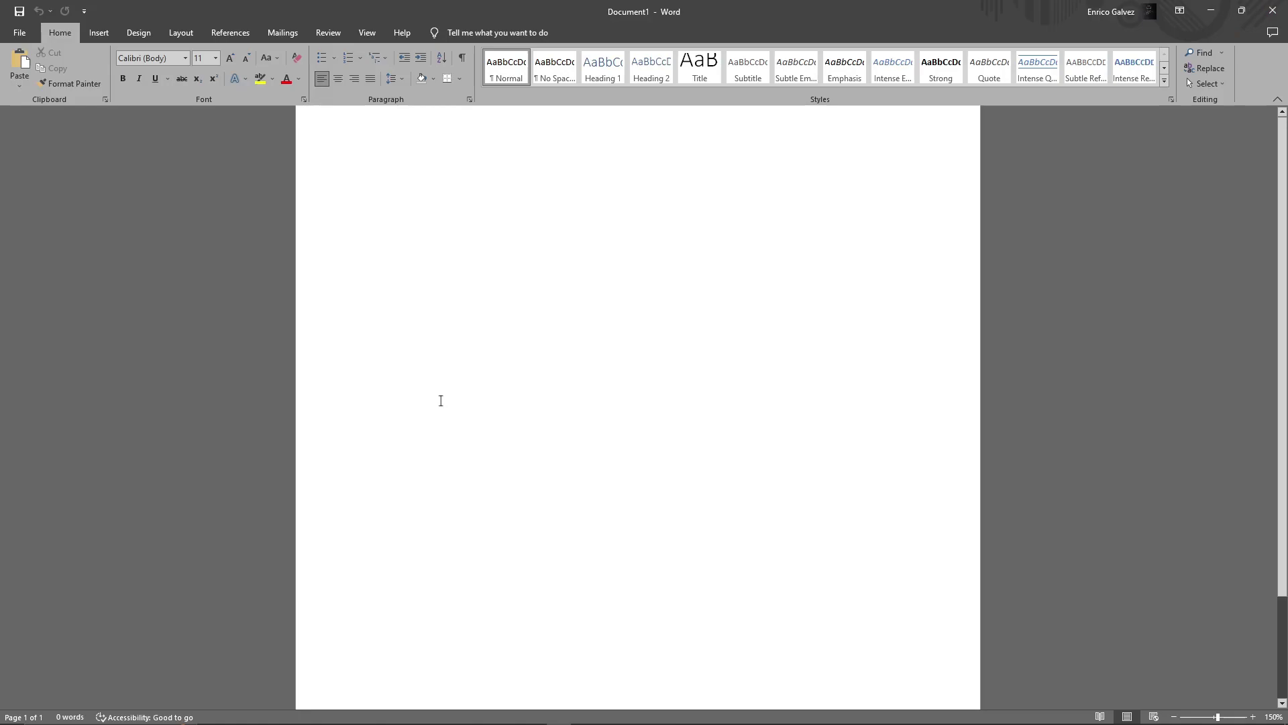
pyautogui.write('MAKE NME A')
pyautogui.press('BackSpace')
pyautogui.press('BackSpace')
pyautogui.press('BackSpace')
pyautogui.press('BackSpace')
pyautogui.press('BackSpace')
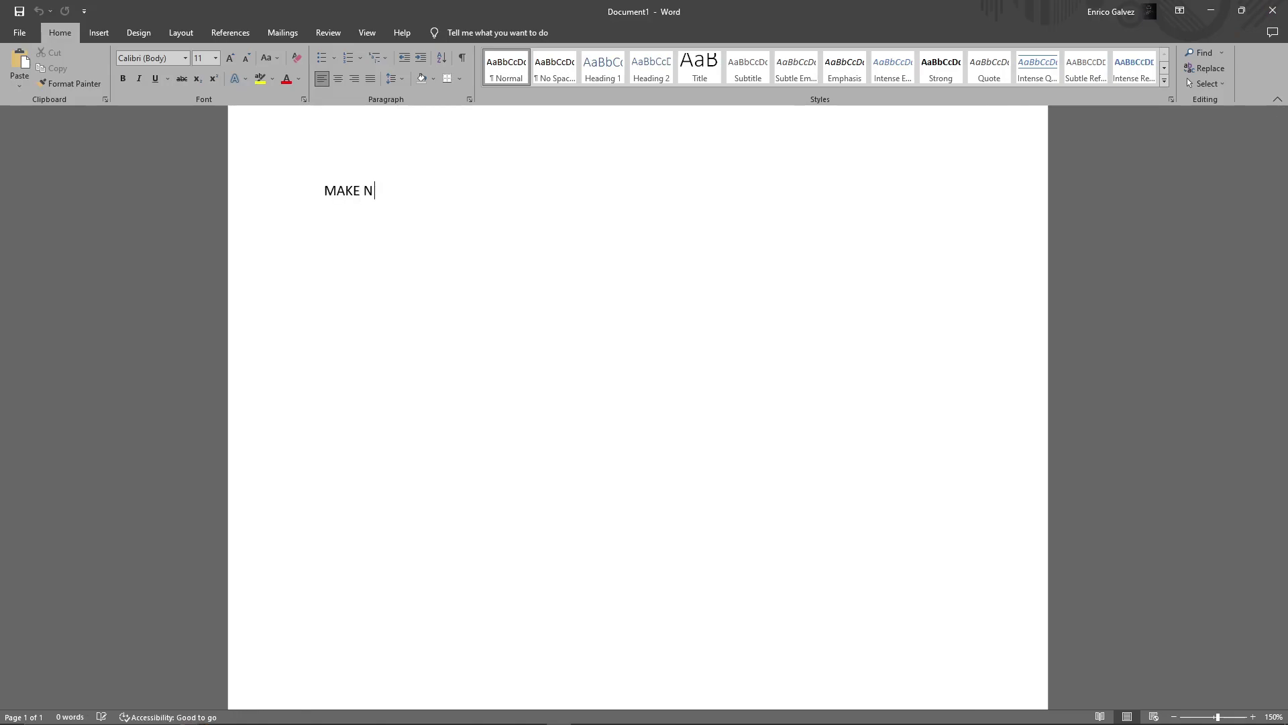
pyautogui.write('ME A APPLICATION LA')
pyautogui.press('BackSpace')
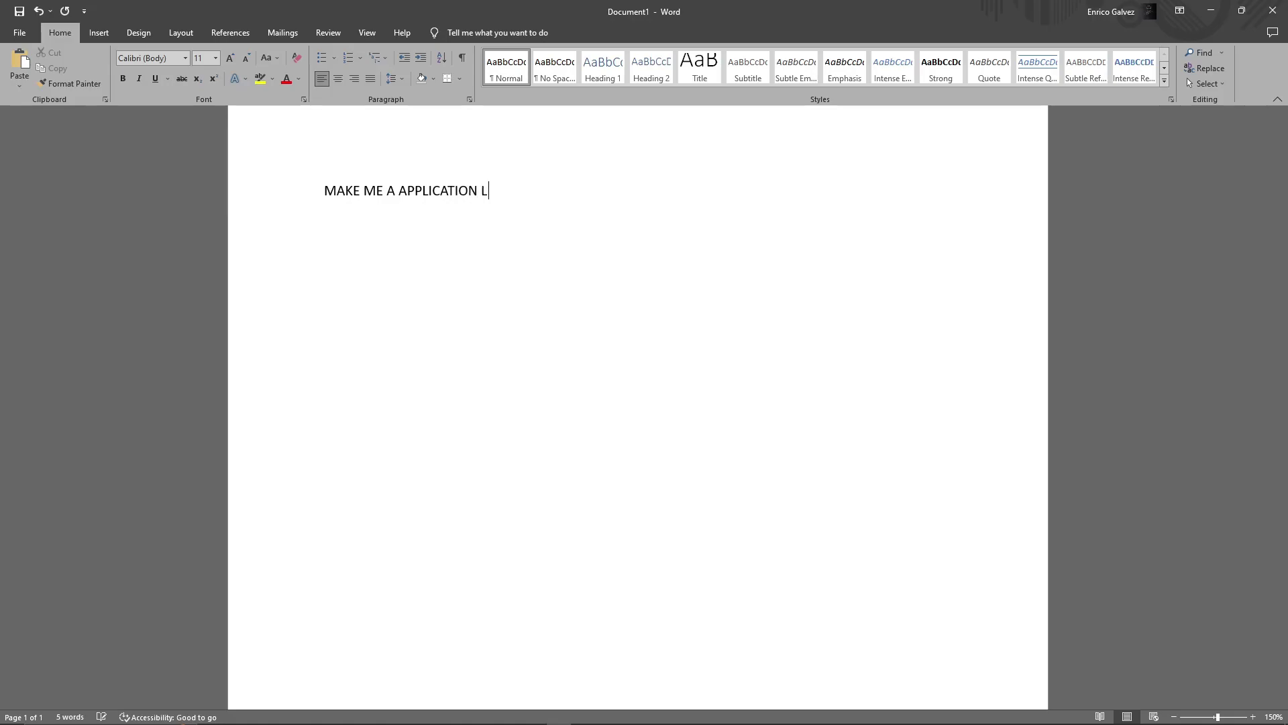
pyautogui.write('ETTER FOR A MANGER')
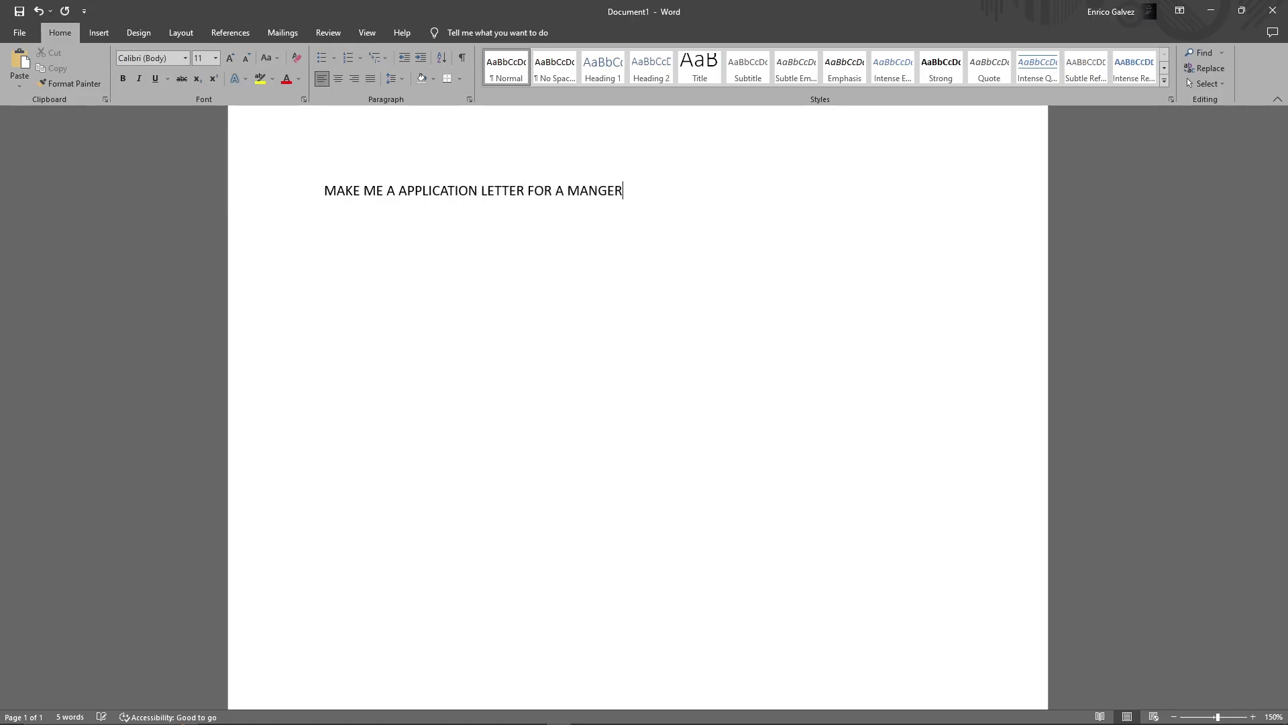
pyautogui.write('IAL POSITION')
pyautogui.tripleClick(761, 220)
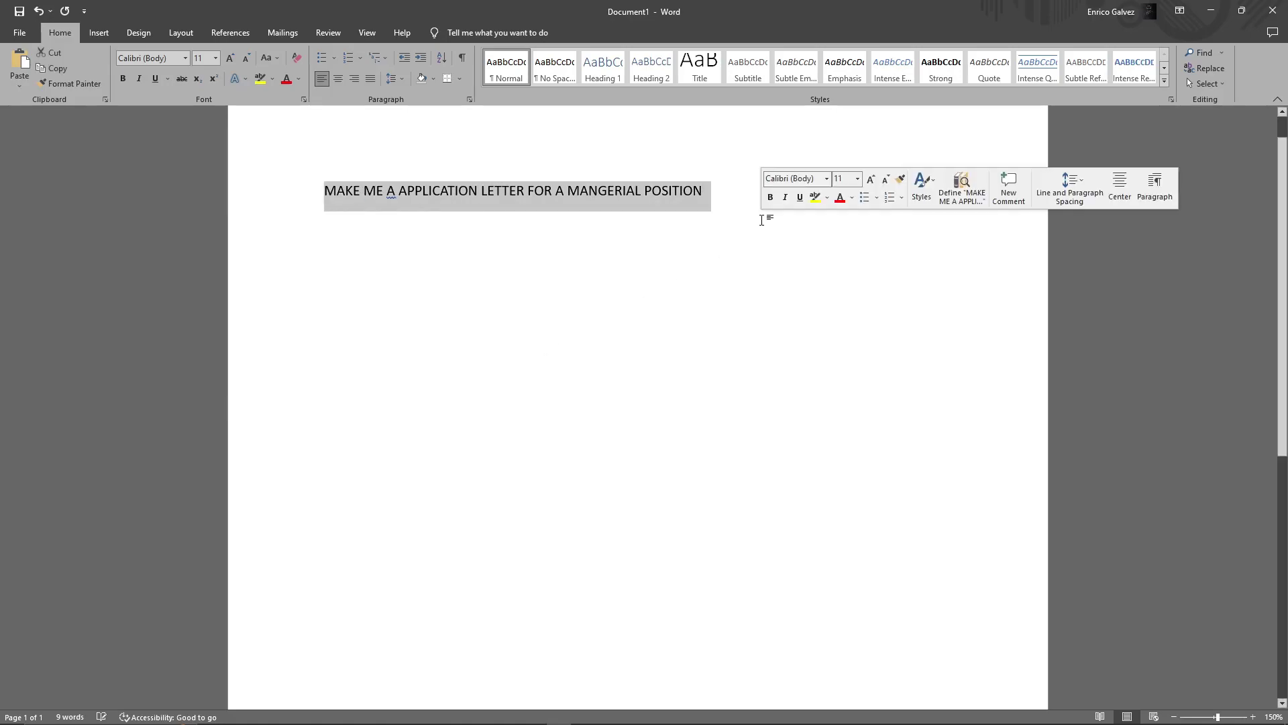
pyautogui.hotkey('ctrl', 'x')
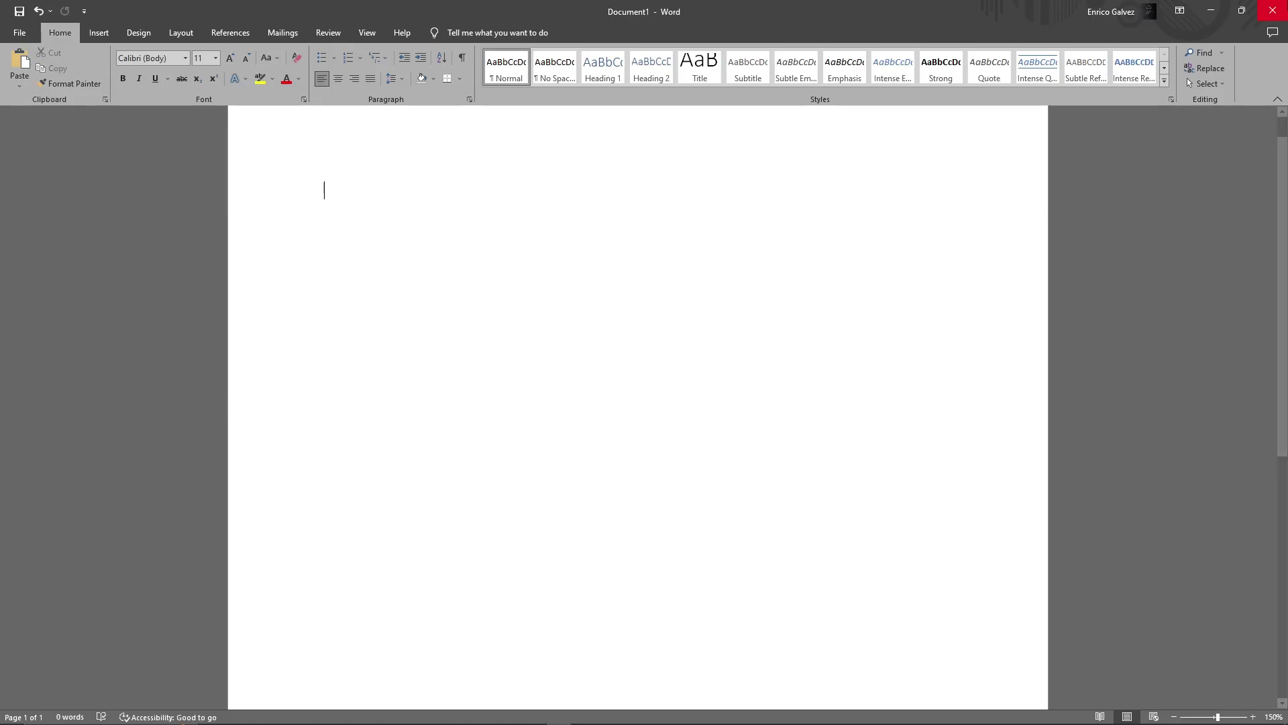
pyautogui.click(1273, 10)
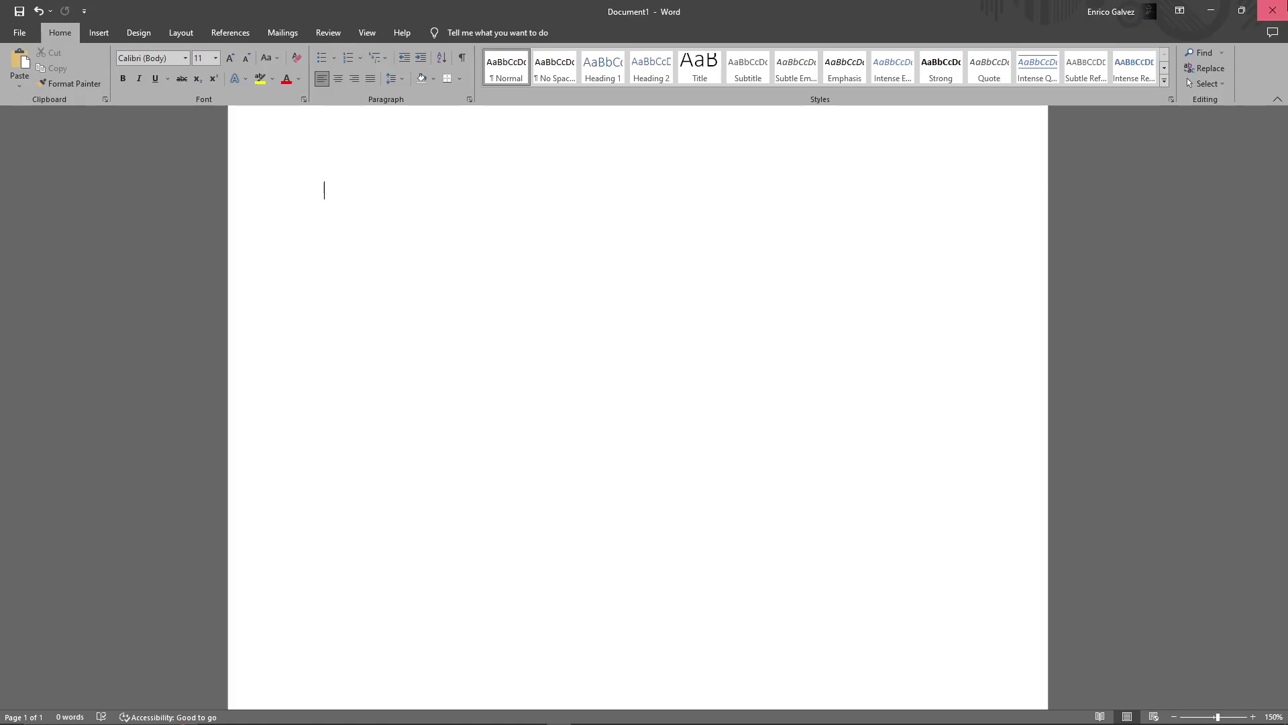
# Discard the Word document unsaved, then highlight passages like 'Unlock productivity' in the Copilot article
pyautogui.click(698, 444)
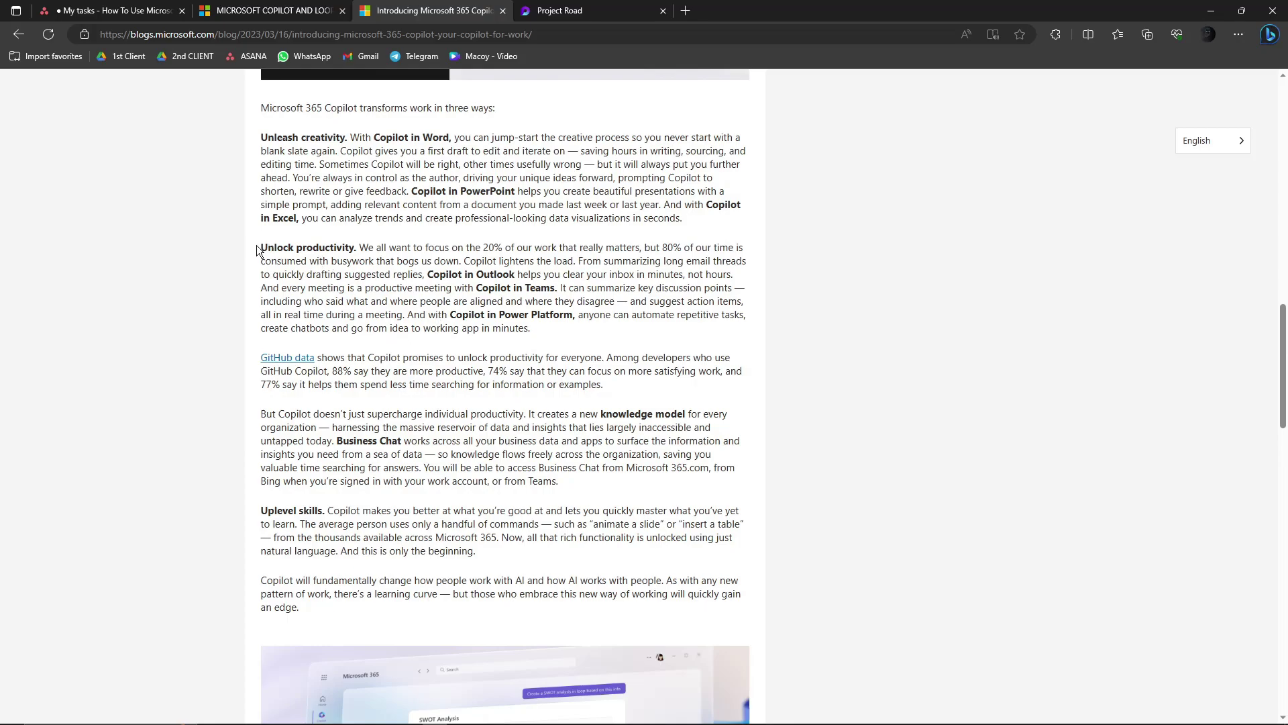
pyautogui.moveTo(257, 249); pyautogui.dragTo(495, 250)
pyautogui.click(424, 277)
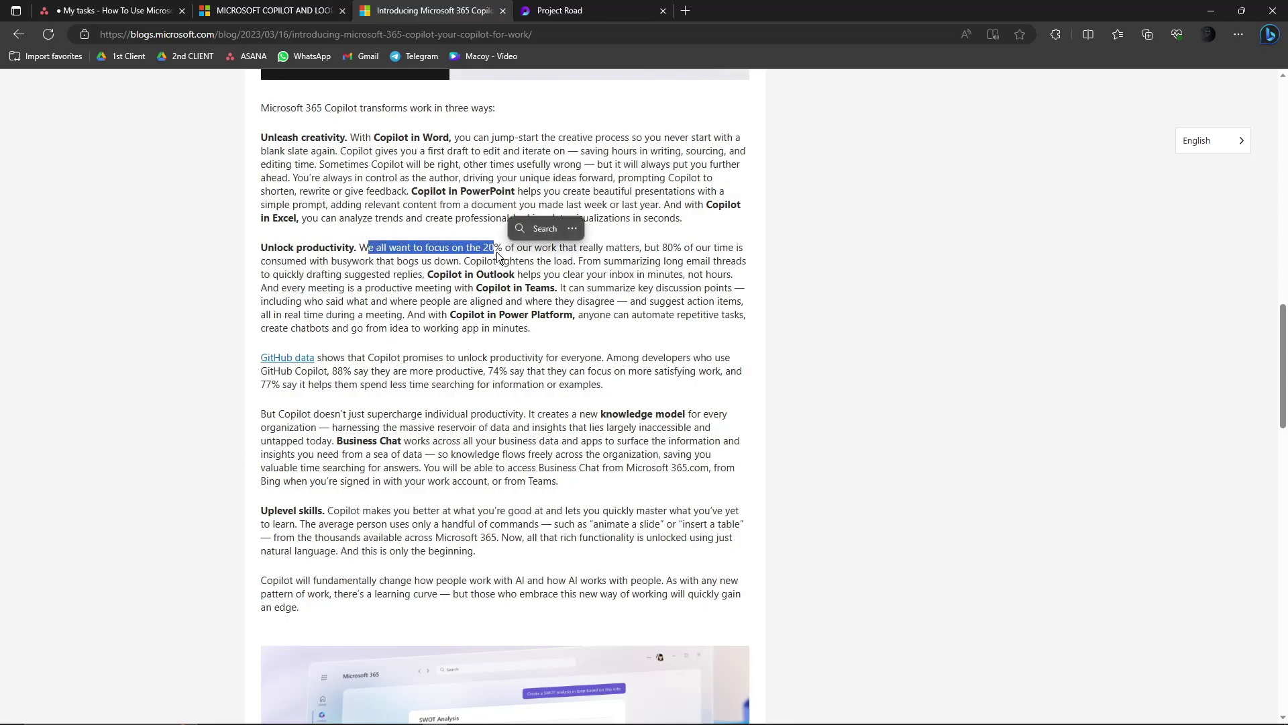
pyautogui.click(544, 270)
pyautogui.moveTo(646, 249); pyautogui.dragTo(702, 250)
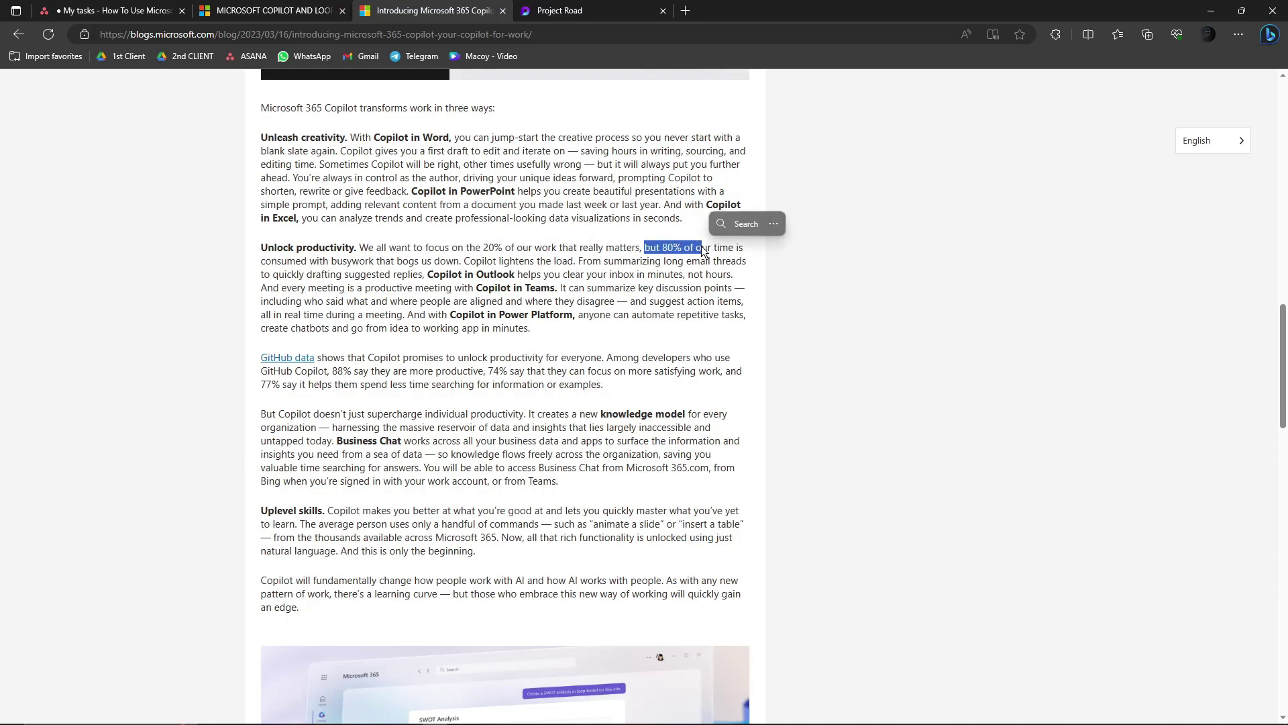
pyautogui.click(693, 250)
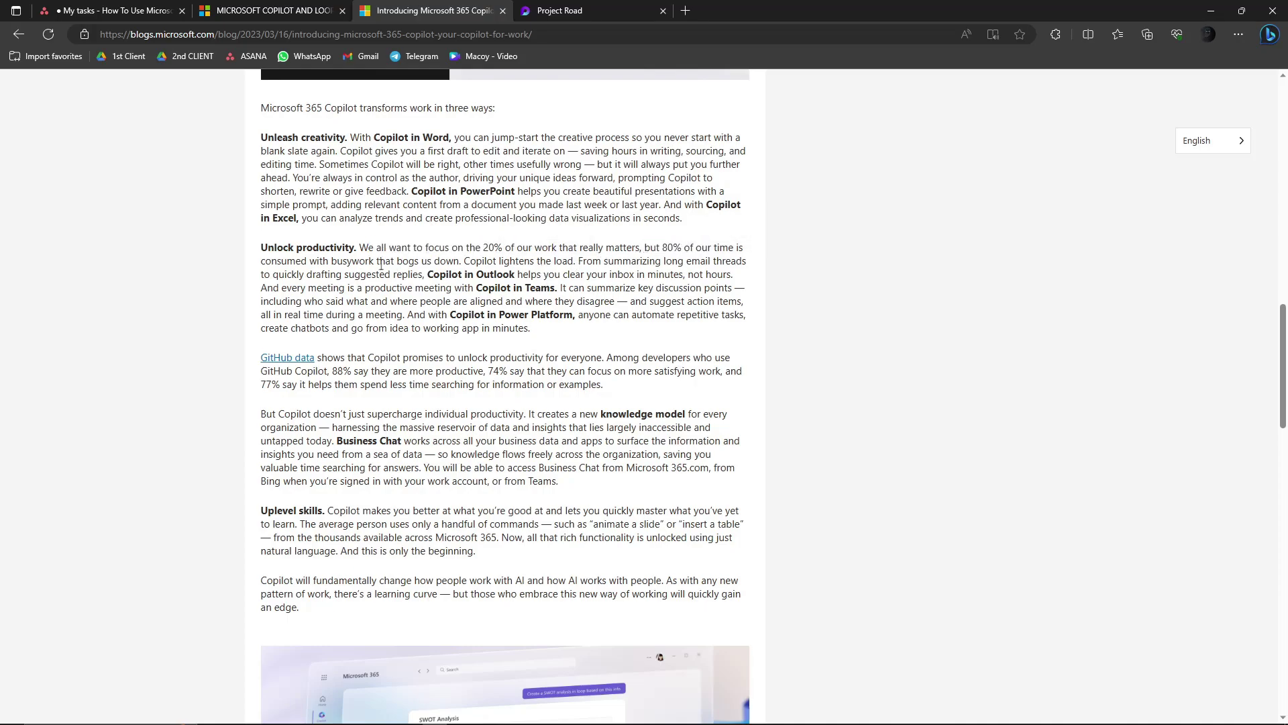
pyautogui.moveTo(412, 261); pyautogui.dragTo(473, 262)
pyautogui.click(506, 273)
pyautogui.scroll(-2, 459, 311)
pyautogui.scroll(-2, 459, 311)
pyautogui.moveTo(261, 314); pyautogui.dragTo(323, 317)
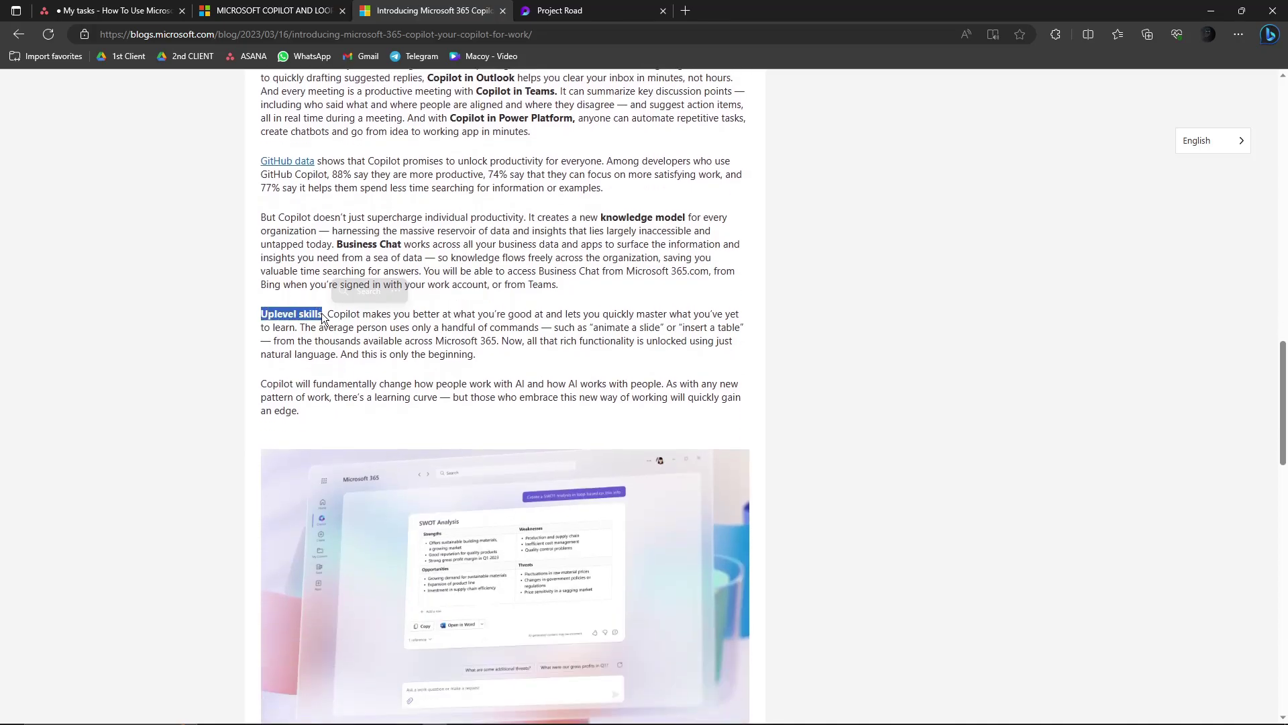
pyautogui.click(372, 347)
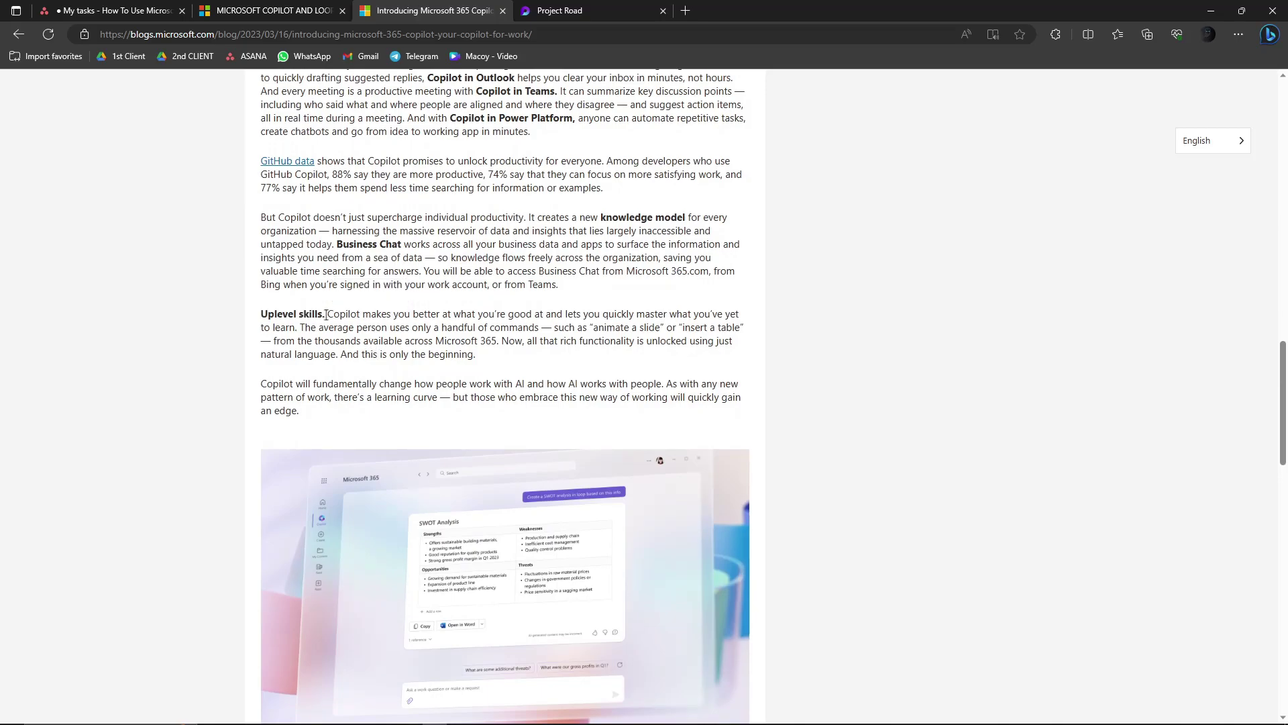
pyautogui.moveTo(326, 314)
pyautogui.mouseDown()
pyautogui.moveTo(375, 328)
pyautogui.moveTo(537, 320)
pyautogui.mouseUp()
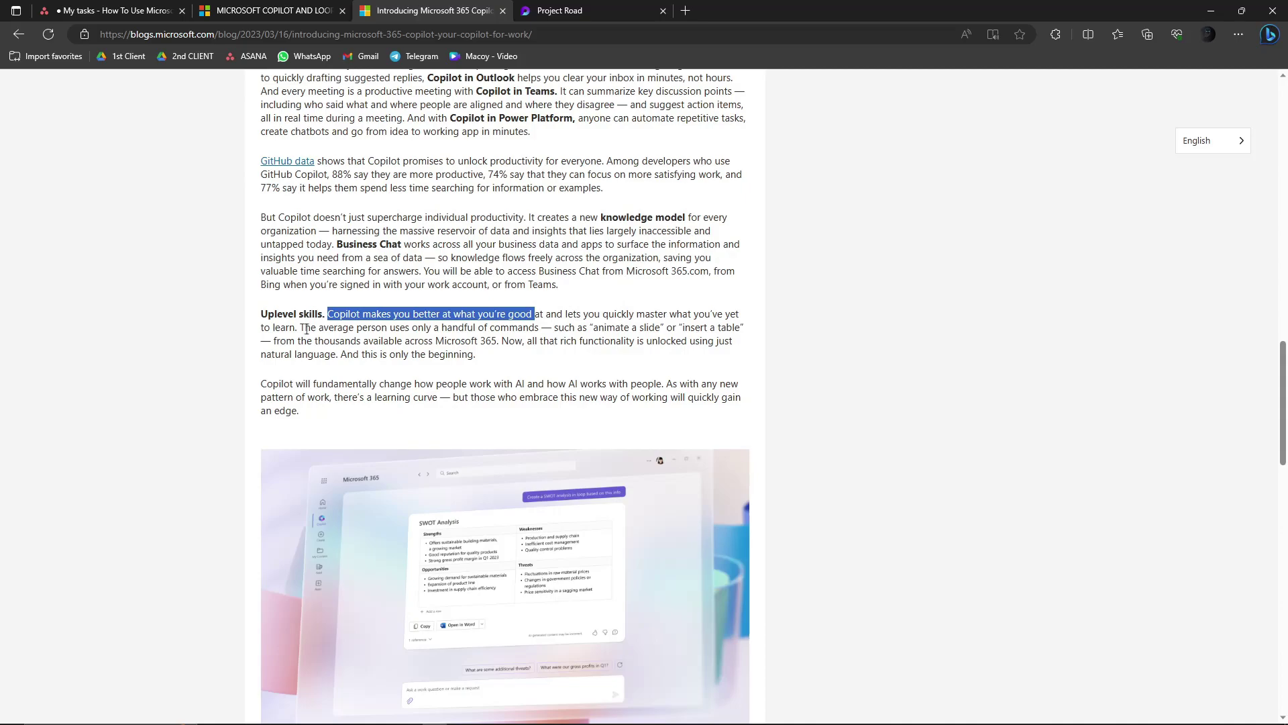
pyautogui.moveTo(306, 329); pyautogui.dragTo(539, 329)
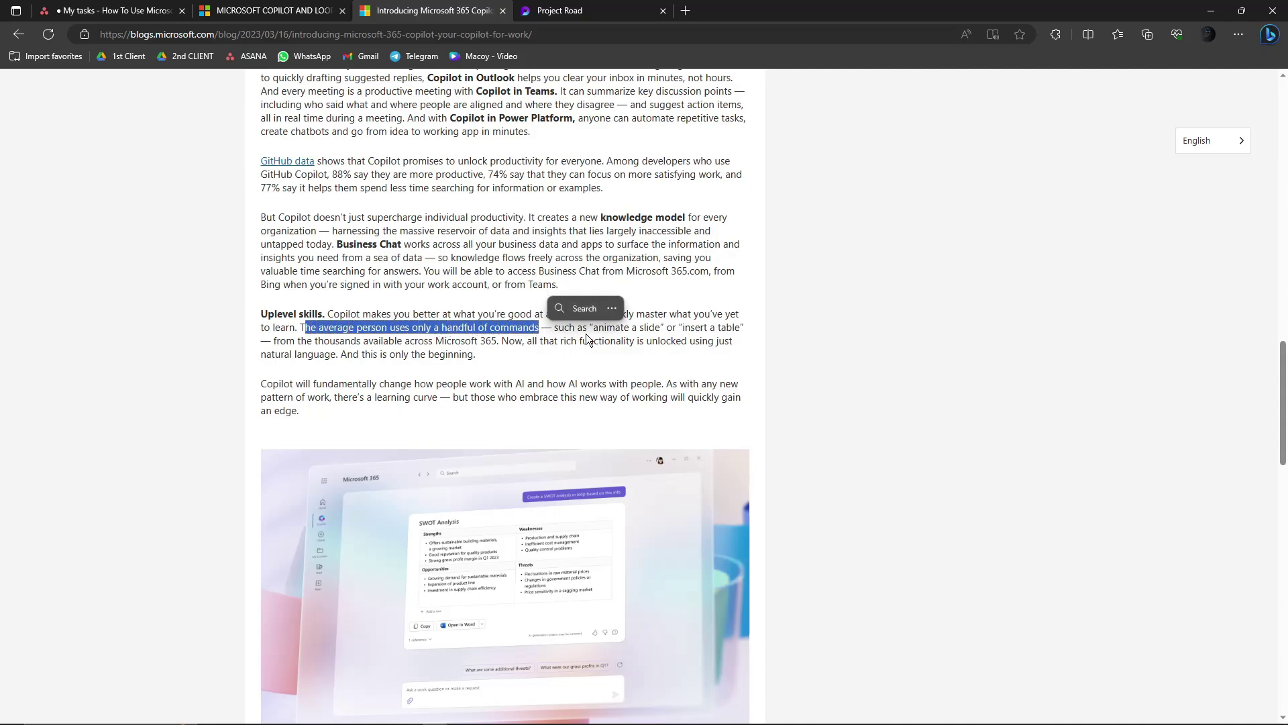
pyautogui.click(636, 330)
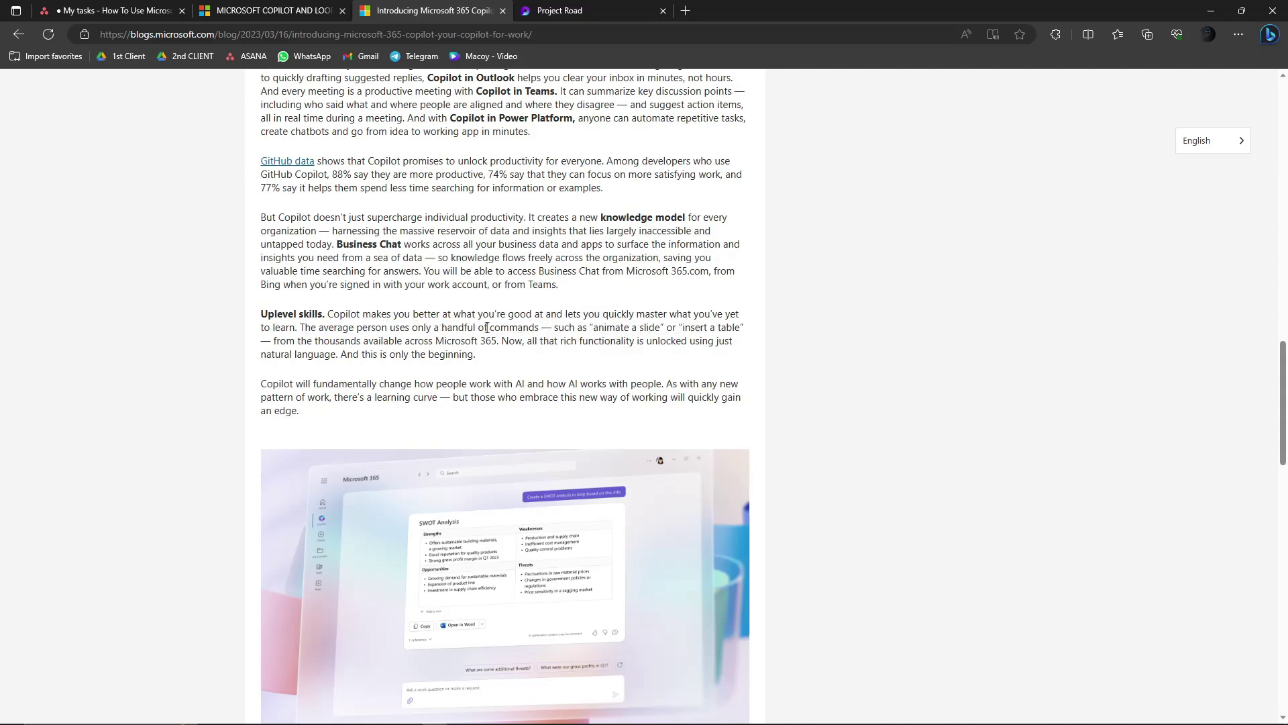
pyautogui.moveTo(686, 328); pyautogui.dragTo(743, 332)
pyautogui.moveTo(274, 340); pyautogui.dragTo(498, 342)
pyautogui.click(575, 351)
pyautogui.scroll(-6, 537, 331)
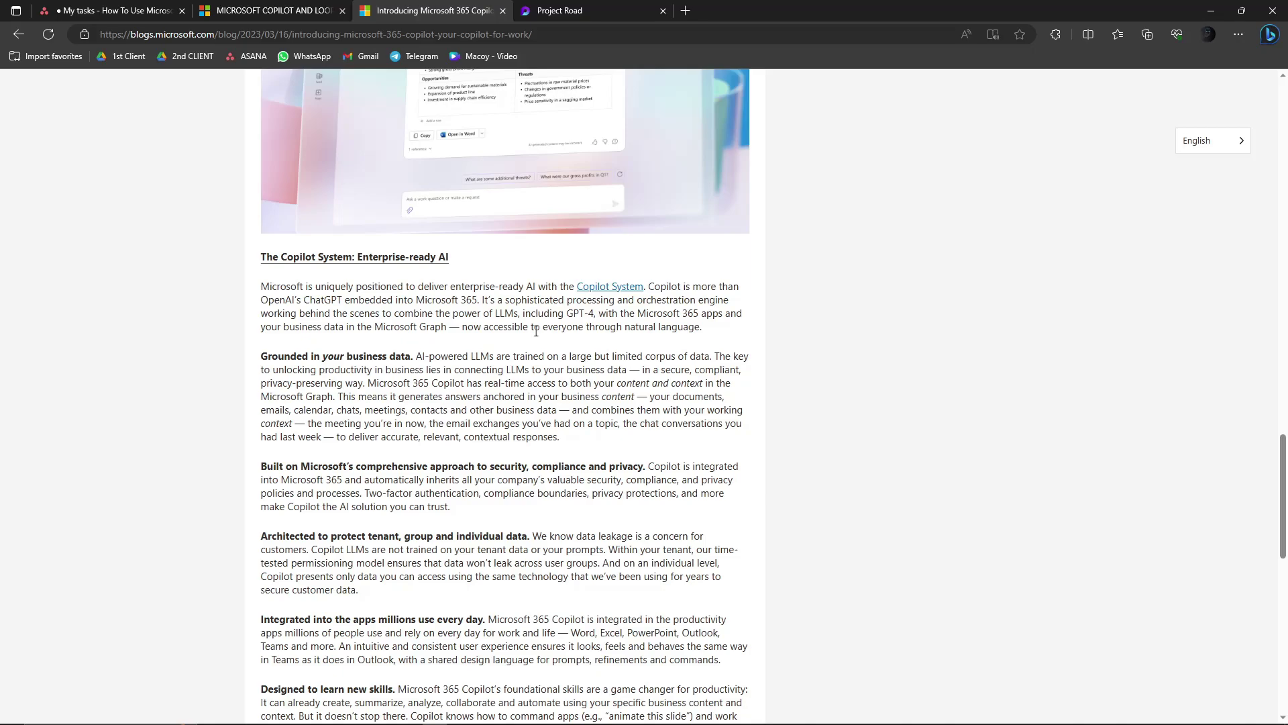
pyautogui.scroll(-2, 536, 330)
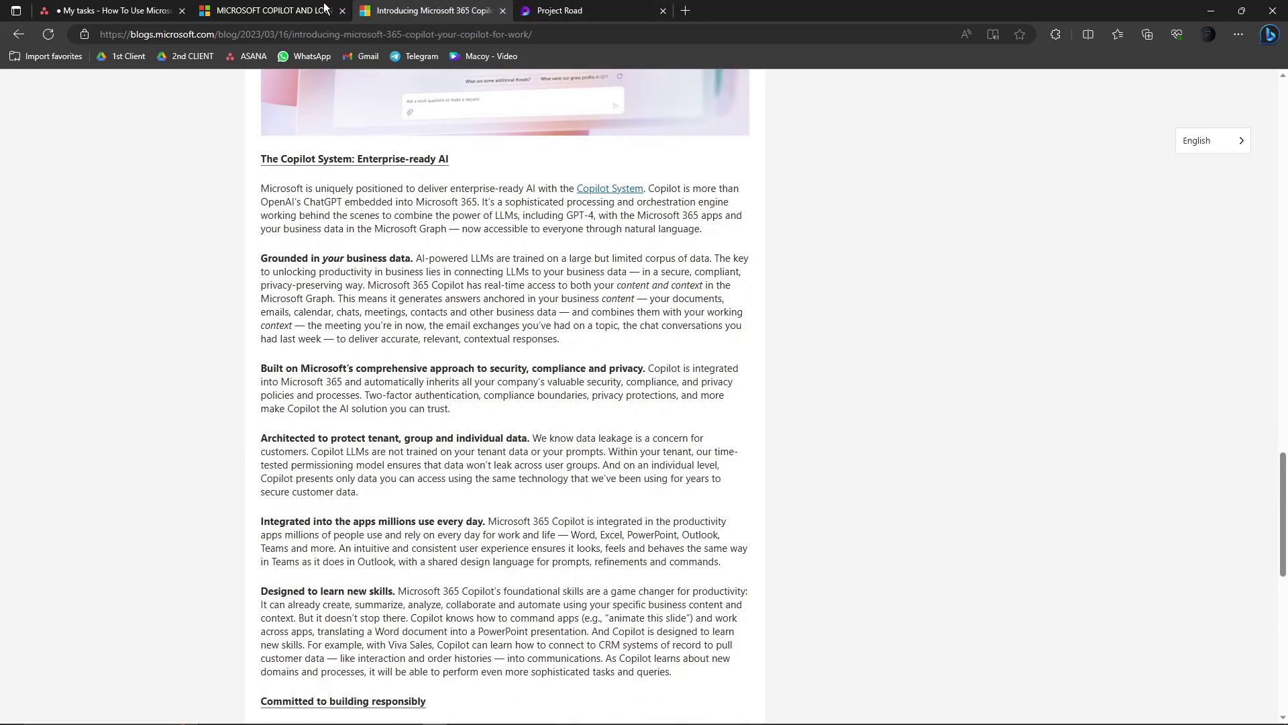
# Close the Copilot blog article and scroll through the Copilot and Loop forum question
pyautogui.hotkey('ctrl', 'shift', 'Tab')
pyautogui.click(503, 11)
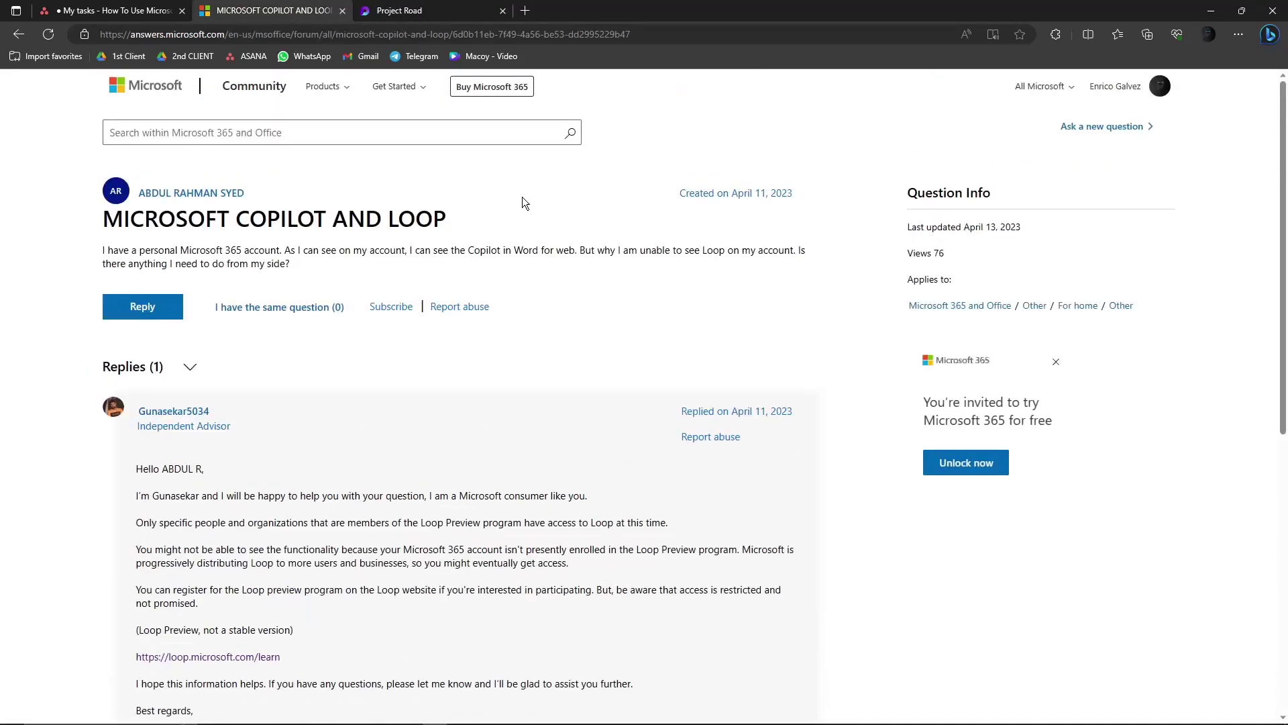
pyautogui.scroll(-10, 522, 195)
pyautogui.scroll(6, 523, 196)
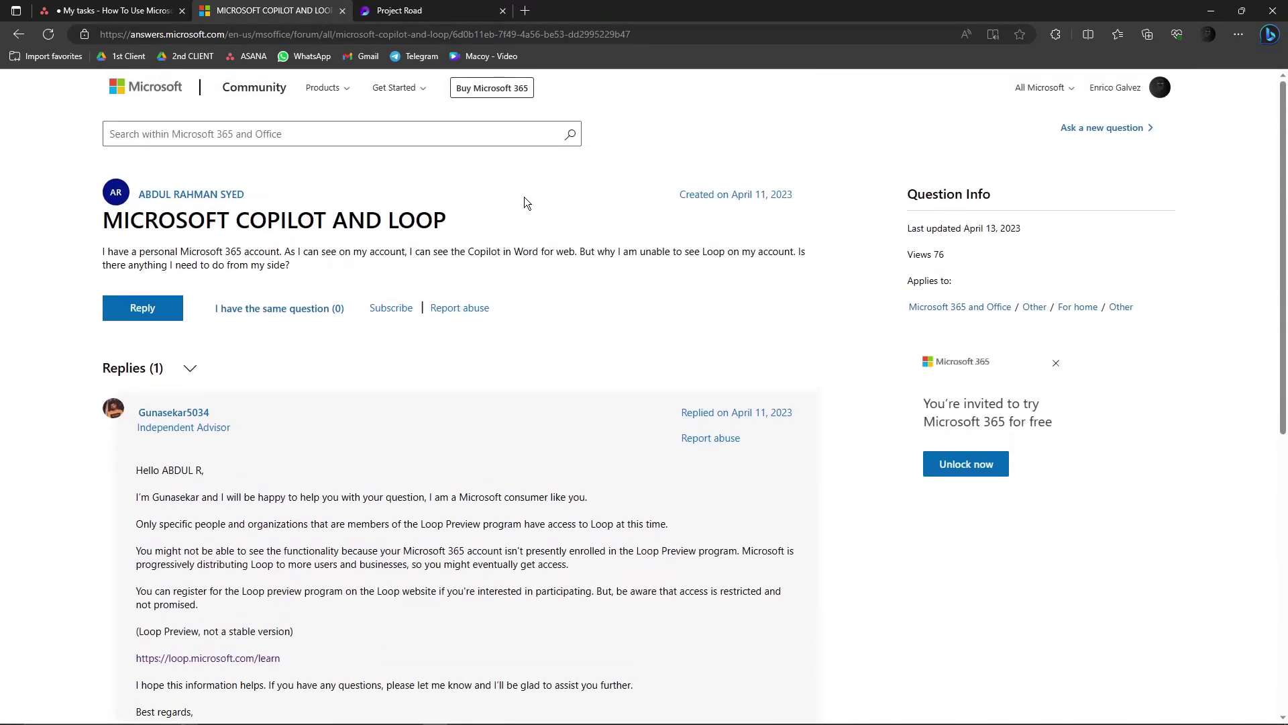
pyautogui.scroll(-2, 525, 196)
pyautogui.scroll(3, 525, 214)
pyautogui.scroll(-6, 522, 211)
pyautogui.scroll(6, 521, 210)
pyautogui.scroll(-6, 522, 216)
pyautogui.scroll(3, 524, 216)
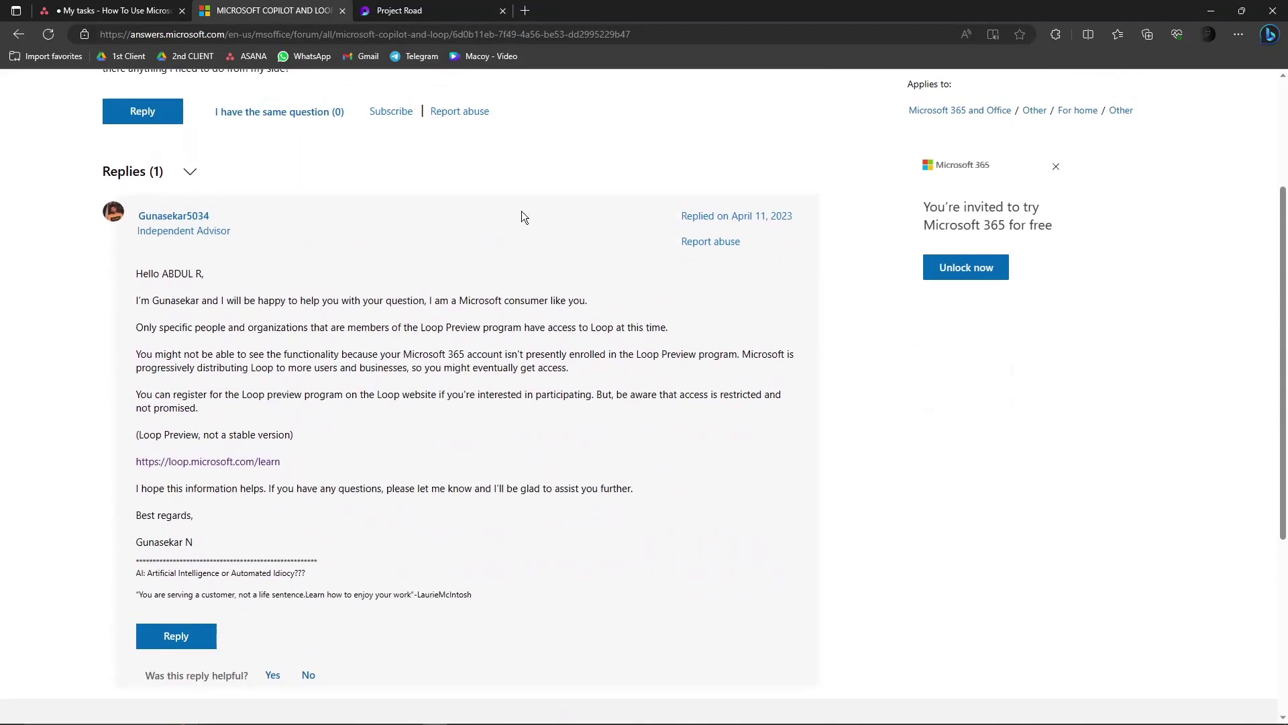
pyautogui.scroll(3, 260, 271)
pyautogui.moveTo(104, 249); pyautogui.dragTo(301, 267)
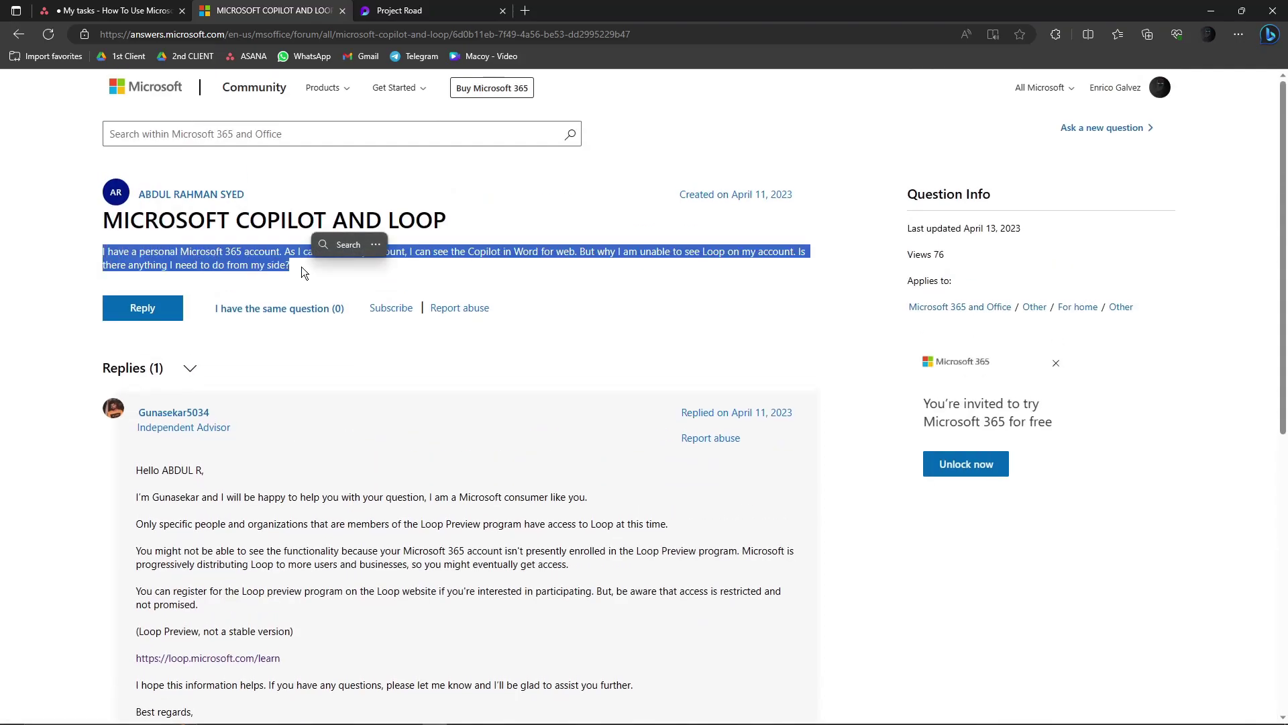
pyautogui.click(301, 267)
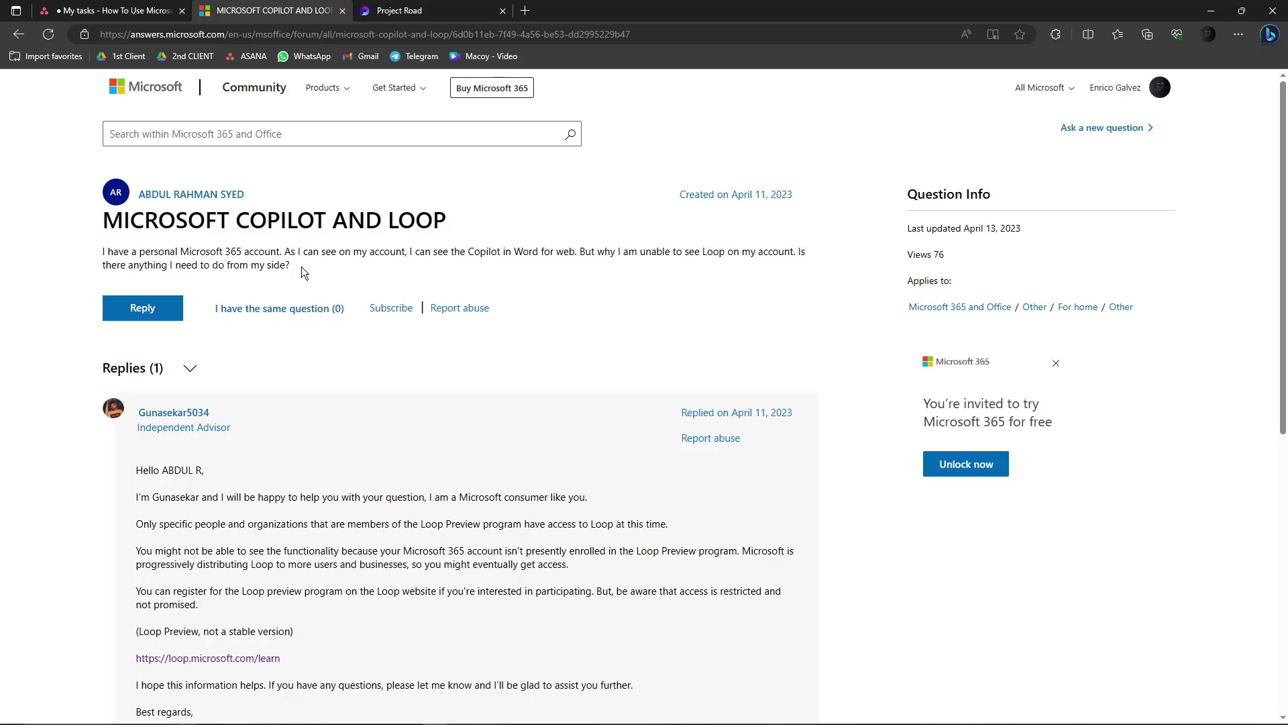
# Highlight the reply's sentence saying Microsoft is progressively distributing Loop
pyautogui.scroll(-2, 301, 268)
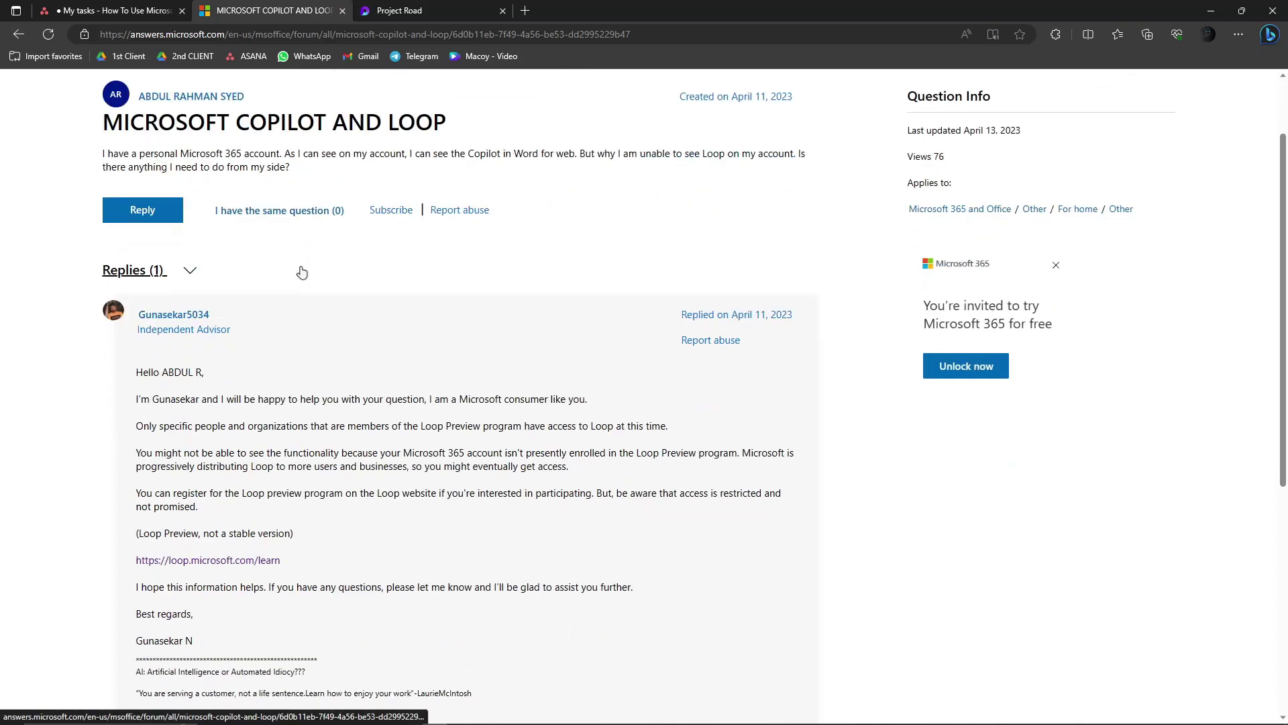
pyautogui.scroll(-2, 301, 272)
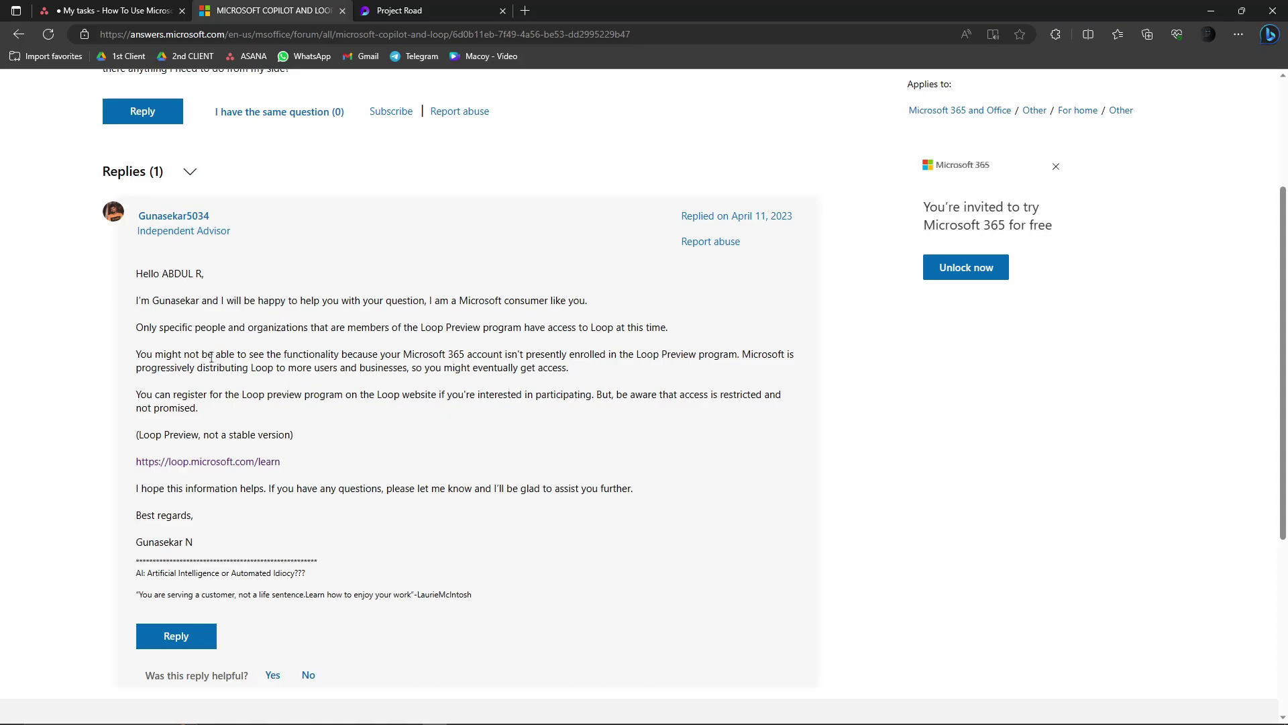
pyautogui.moveTo(137, 352); pyautogui.dragTo(573, 374)
pyautogui.click(574, 374)
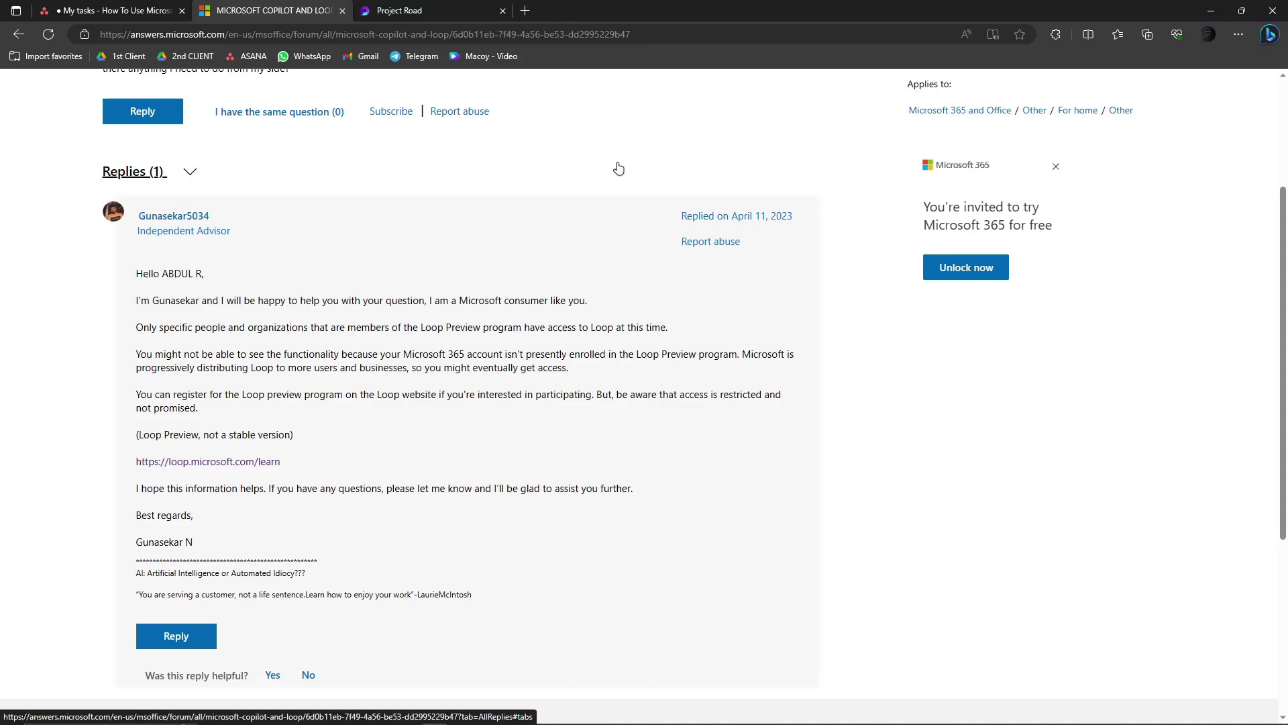
# Close the Microsoft Community tab, leaving the empty 'Project Road' Loop page in view
pyautogui.click(342, 11)
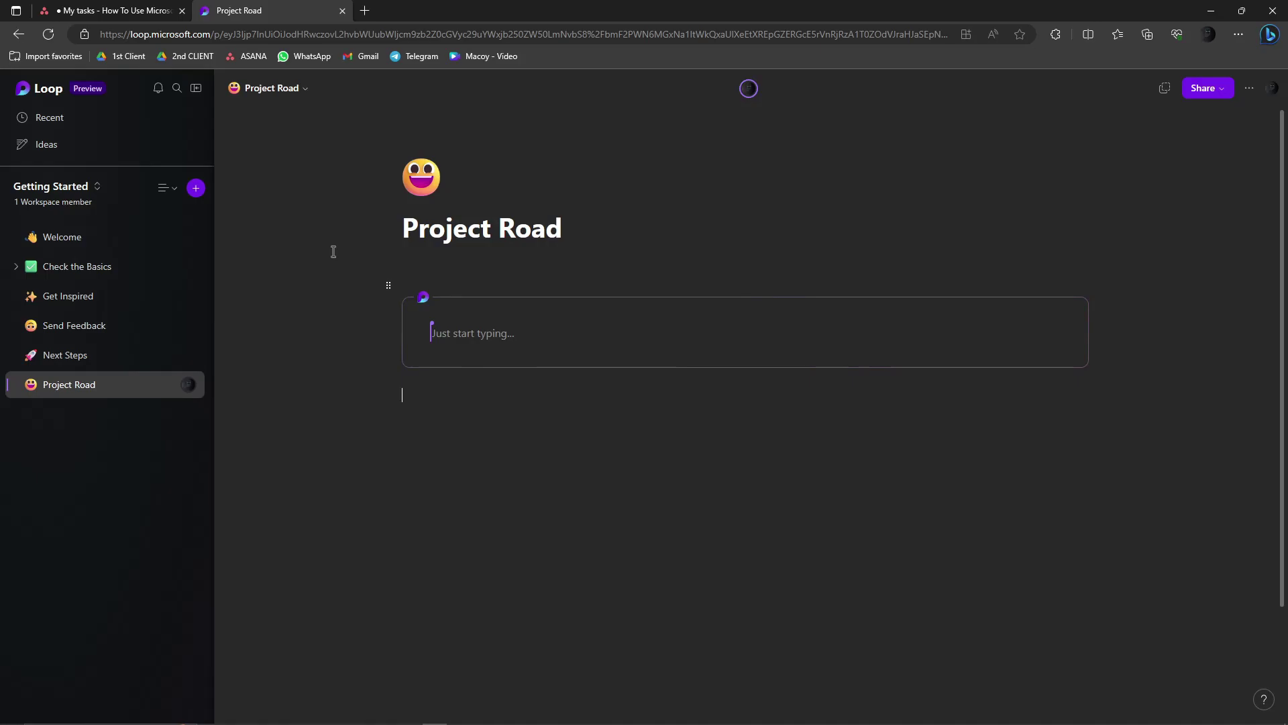
pyautogui.click(201, 35)
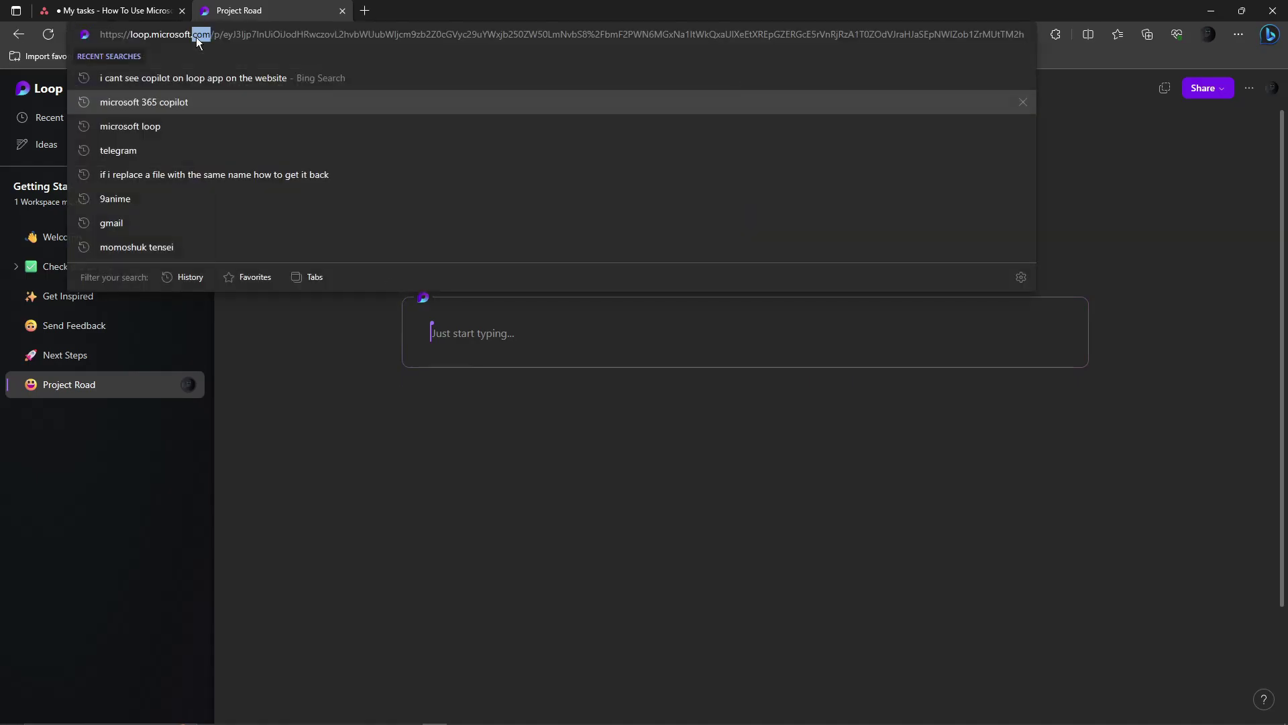
pyautogui.click(290, 316)
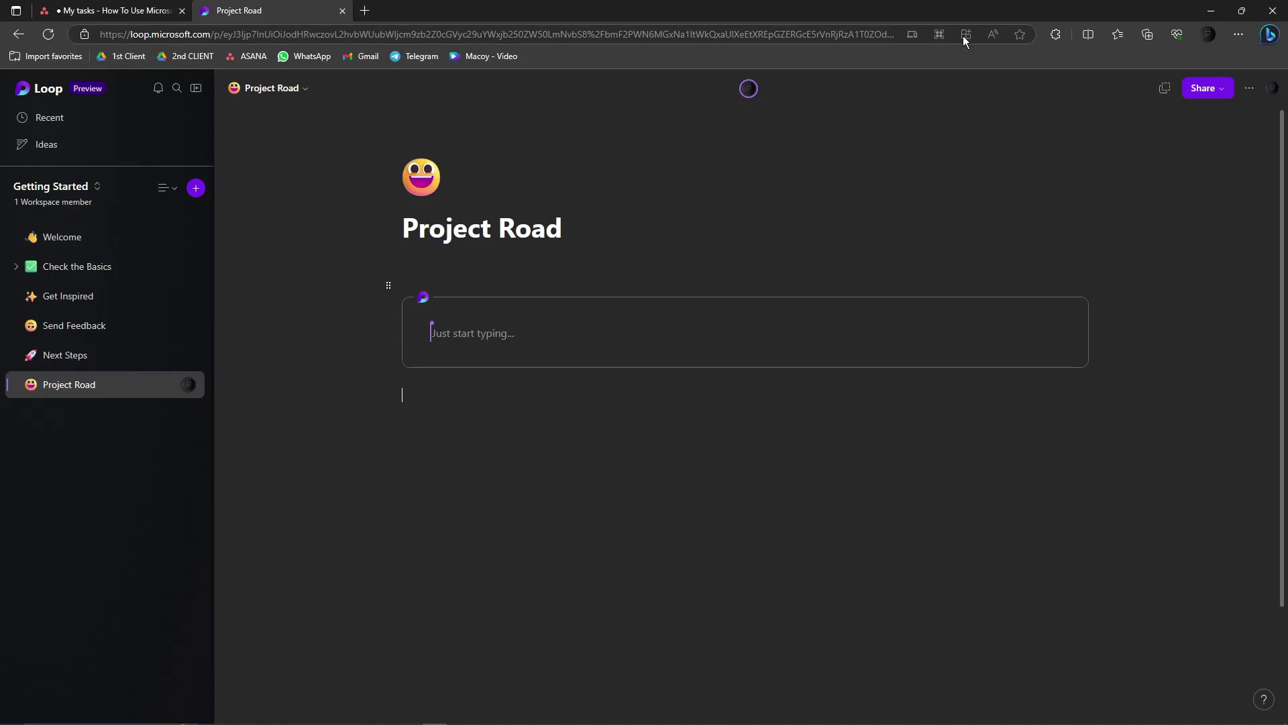
# Create a new workspace page and preview the Team Decision, Meeting Notes and Bad Idea Brainstorm templates
pyautogui.click(196, 188)
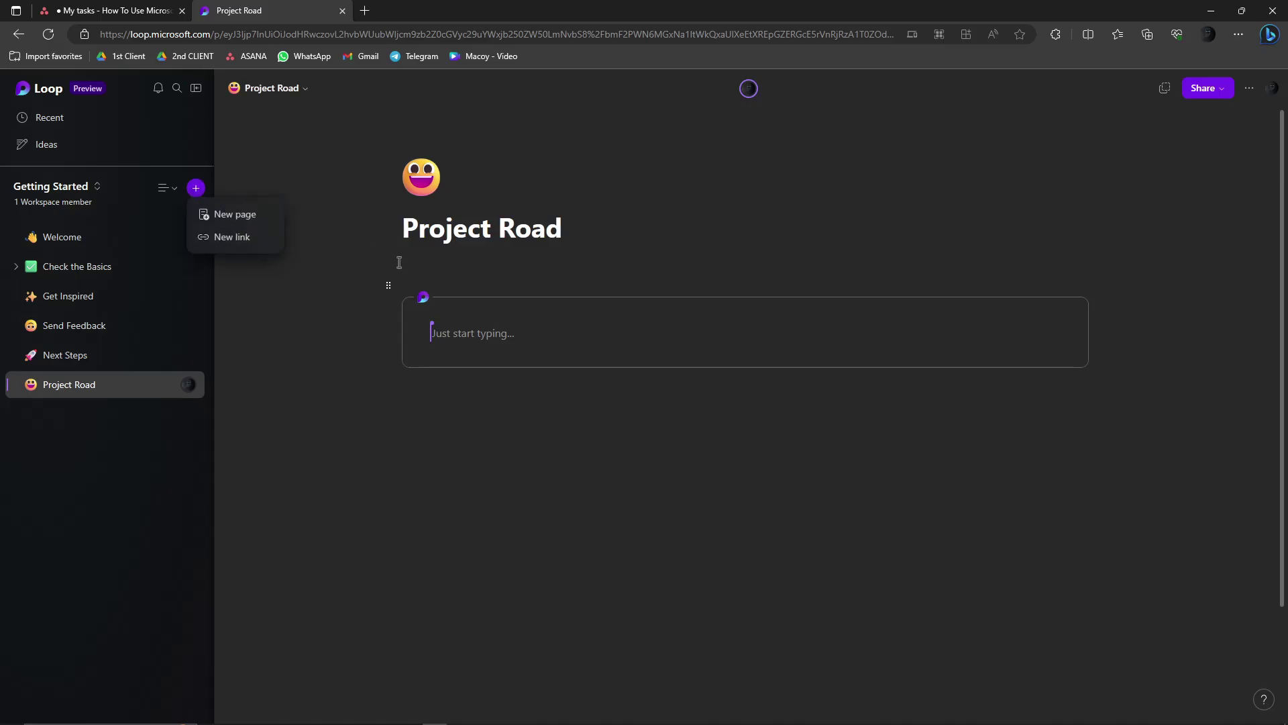
pyautogui.click(234, 213)
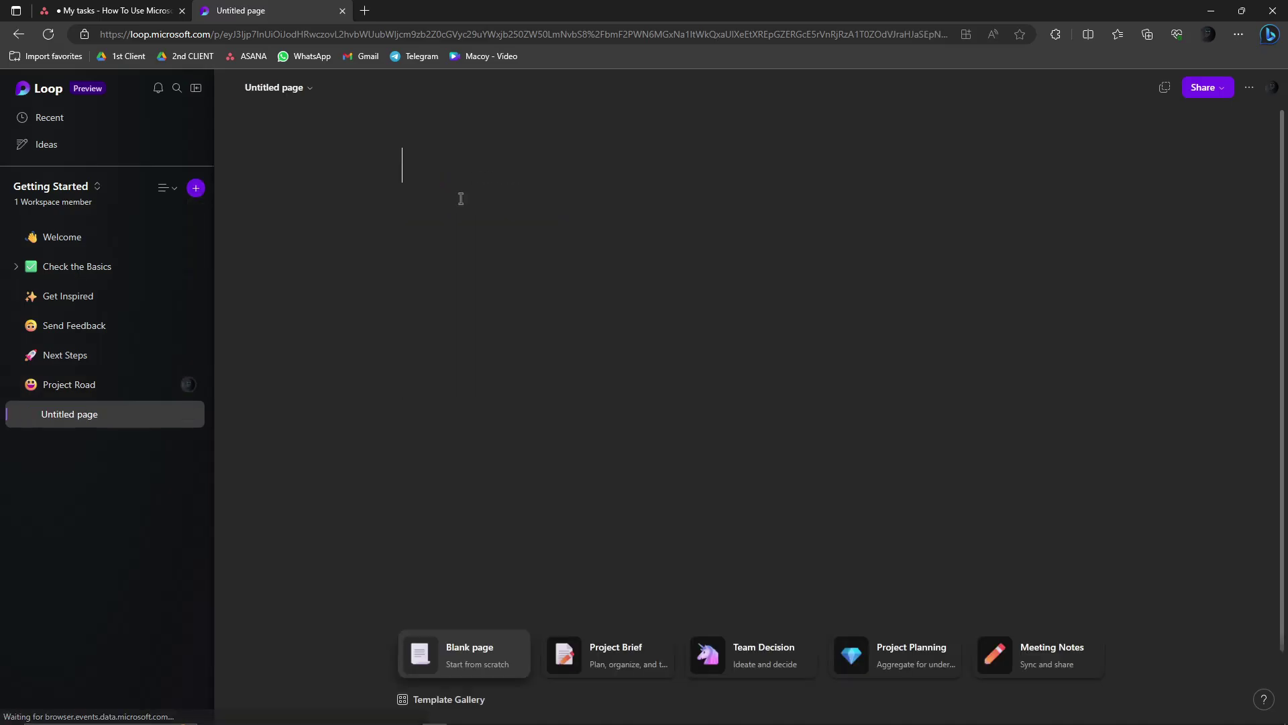
pyautogui.click(411, 699)
pyautogui.click(328, 288)
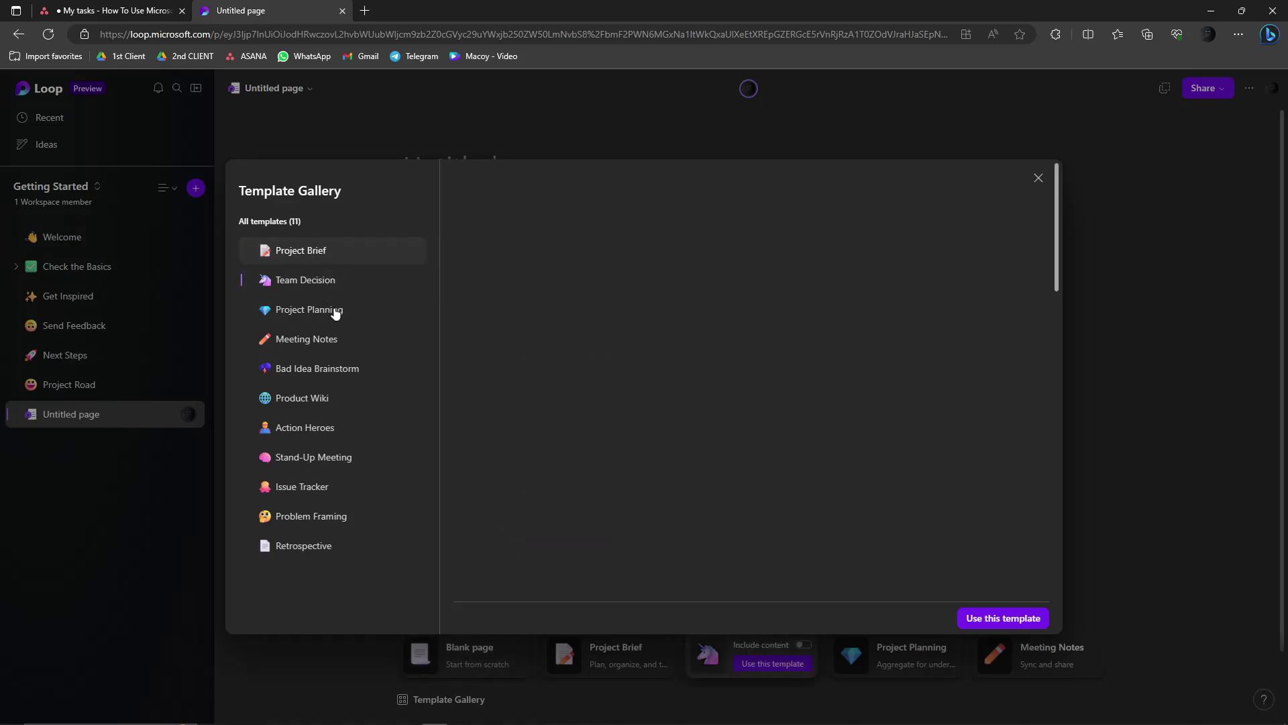
pyautogui.click(335, 312)
pyautogui.click(330, 341)
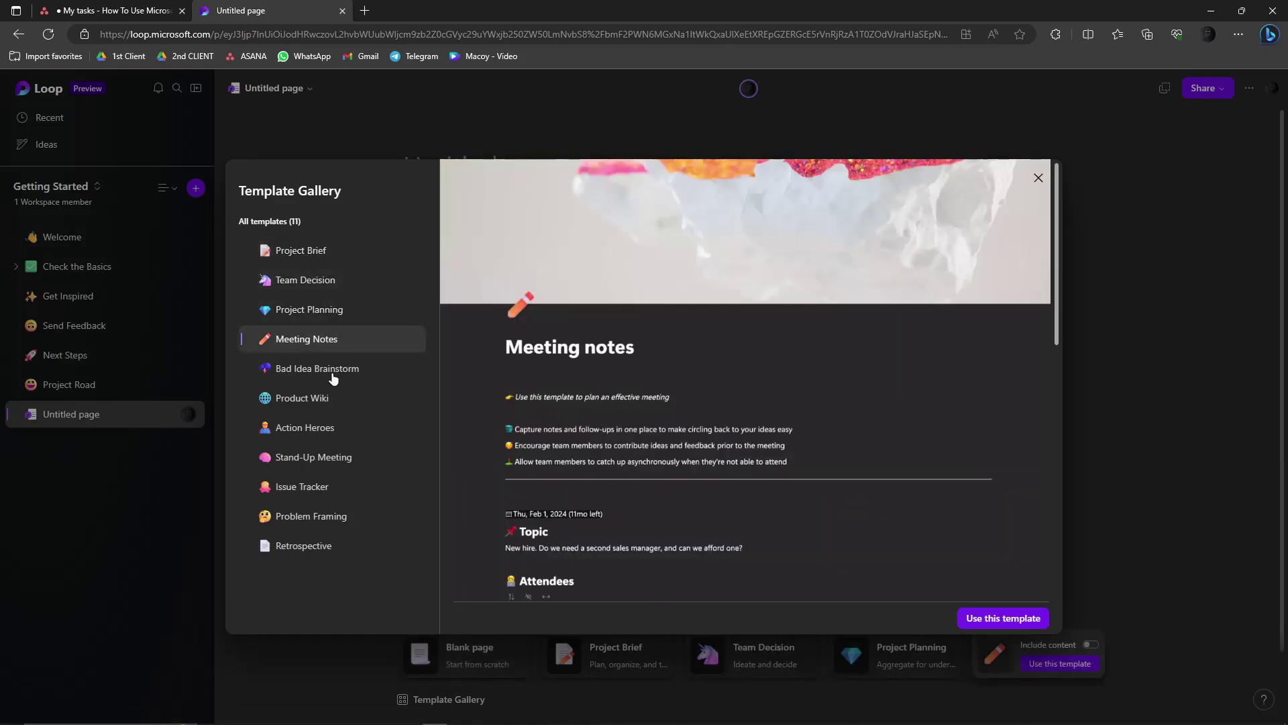
pyautogui.click(332, 374)
# Preview Product Wiki through Retrospective templates, then apply Project Brief to the page
pyautogui.click(332, 402)
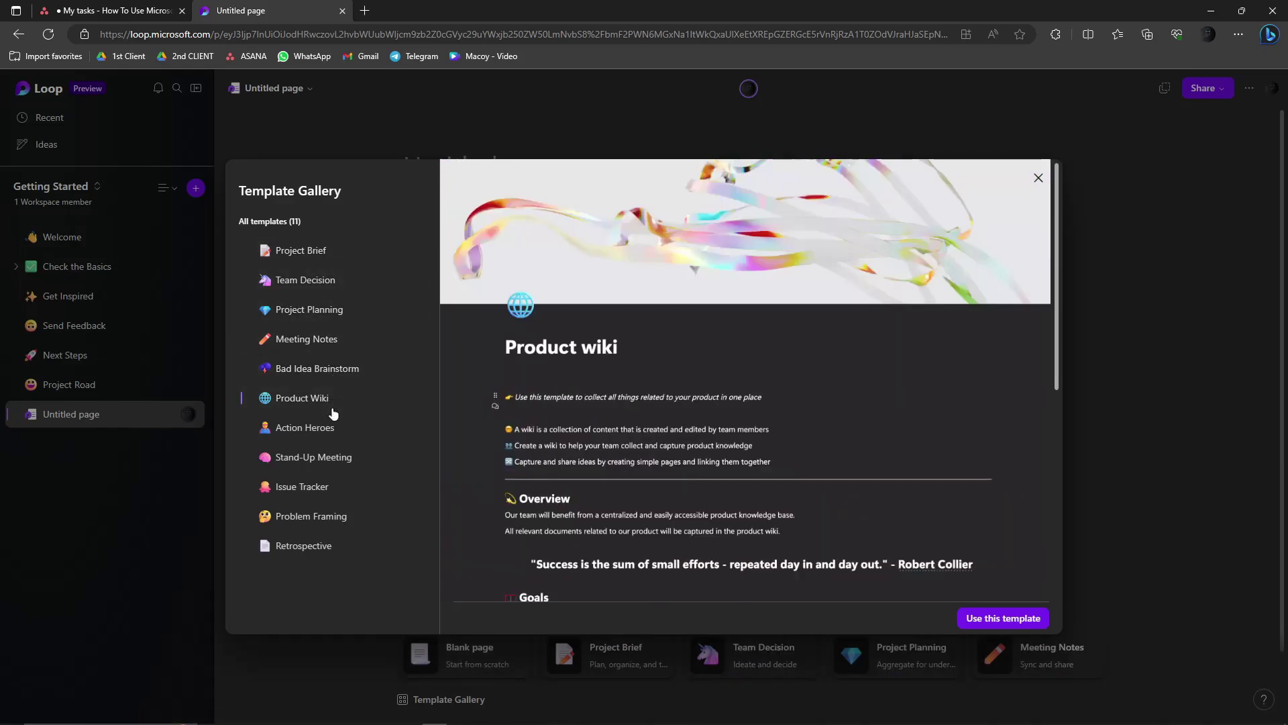
pyautogui.click(333, 429)
pyautogui.click(325, 487)
pyautogui.click(323, 517)
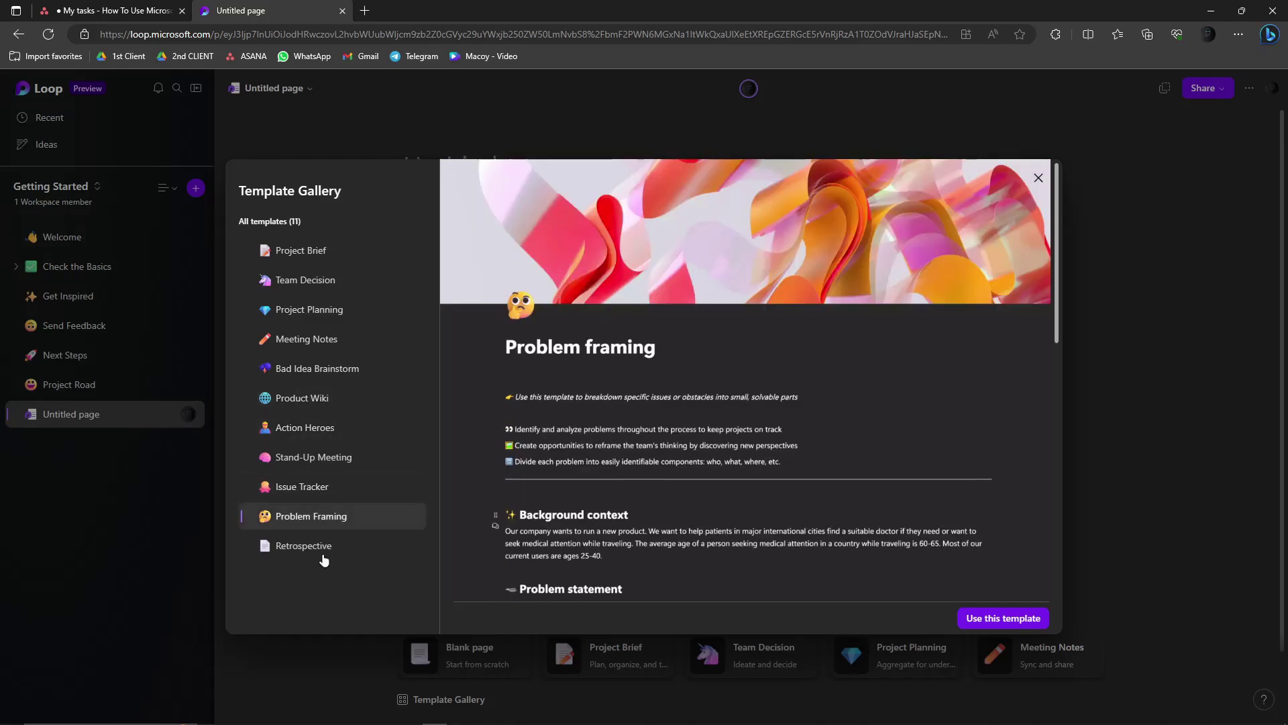
pyautogui.click(322, 547)
pyautogui.click(317, 251)
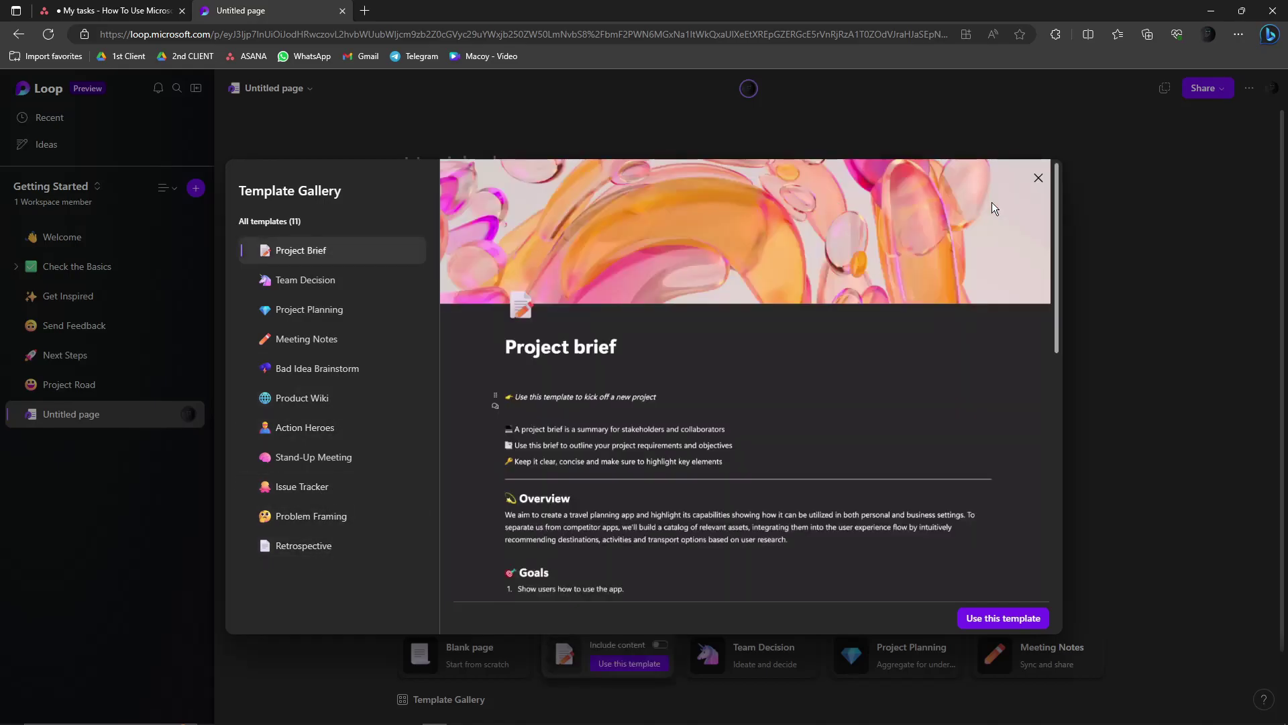
pyautogui.click(1024, 618)
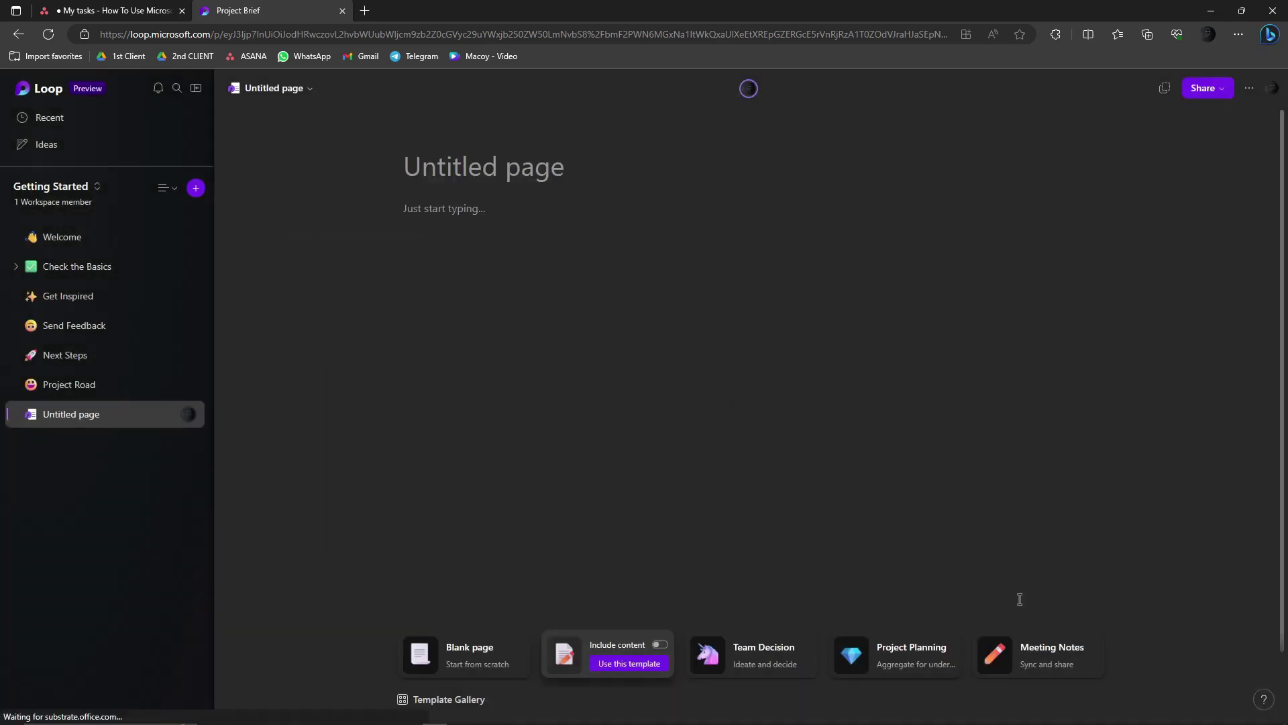
# Try the teal abstract cover image, then cancel to keep the original cover
pyautogui.scroll(-5, 580, 295)
pyautogui.scroll(5, 587, 308)
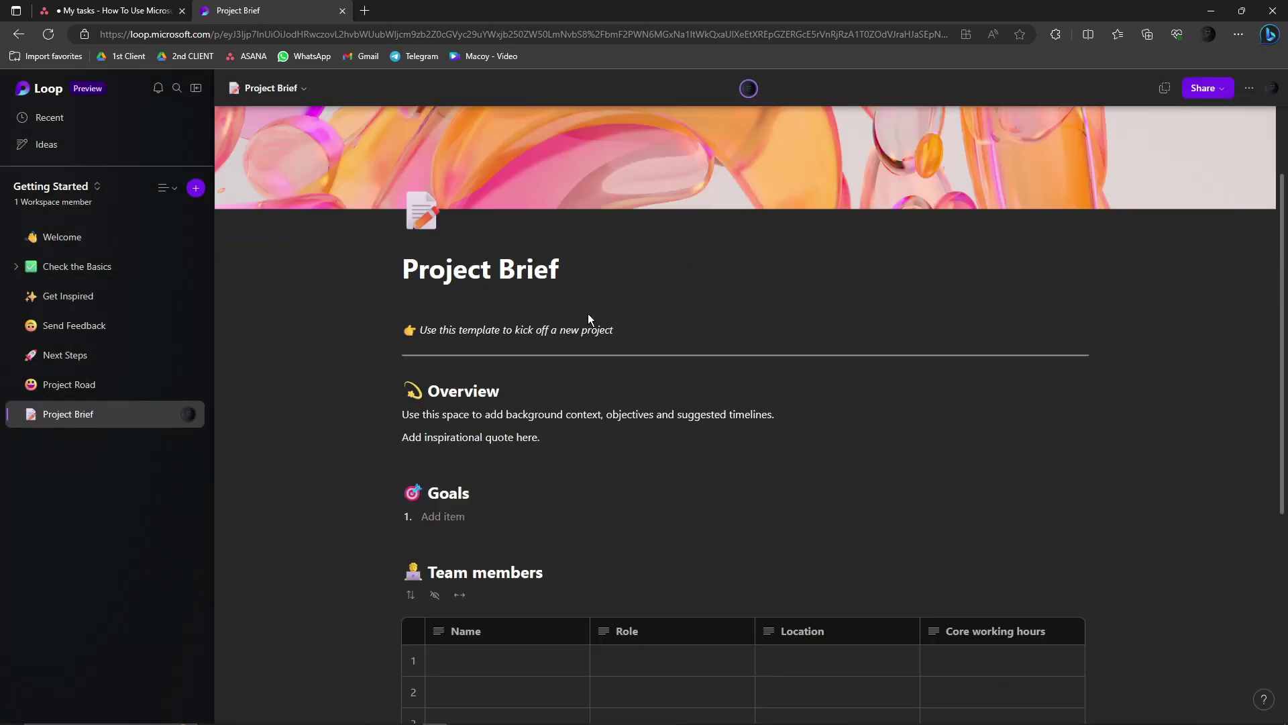
pyautogui.click(1219, 297)
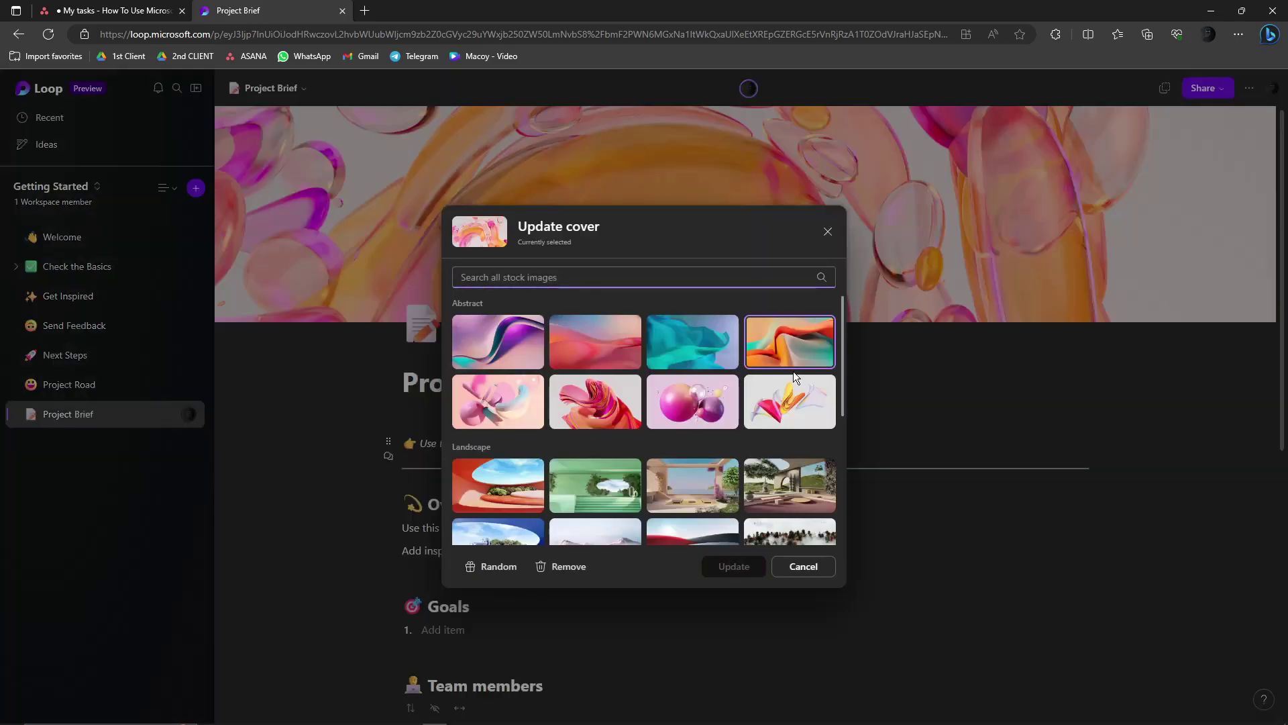
pyautogui.click(692, 341)
pyautogui.click(827, 230)
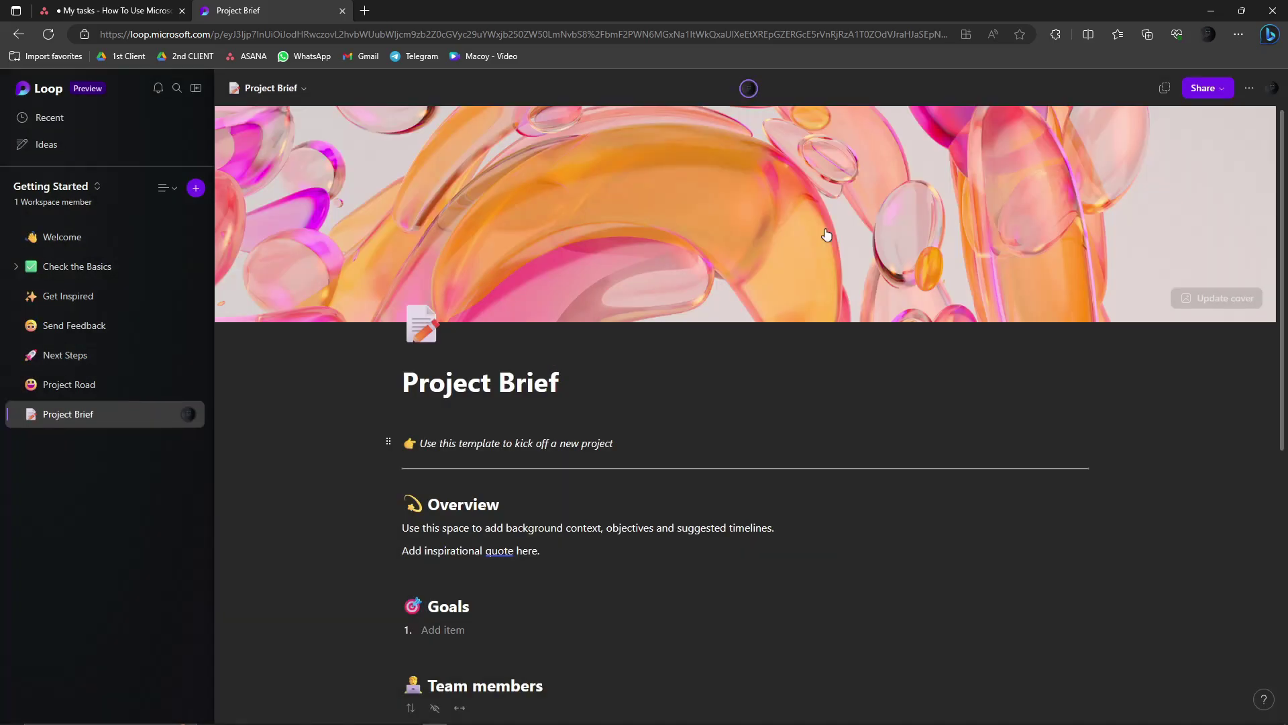
# Give the page a laughing-face icon and retitle it 'BRIEF PROJECT'
pyautogui.click(421, 324)
pyautogui.click(448, 506)
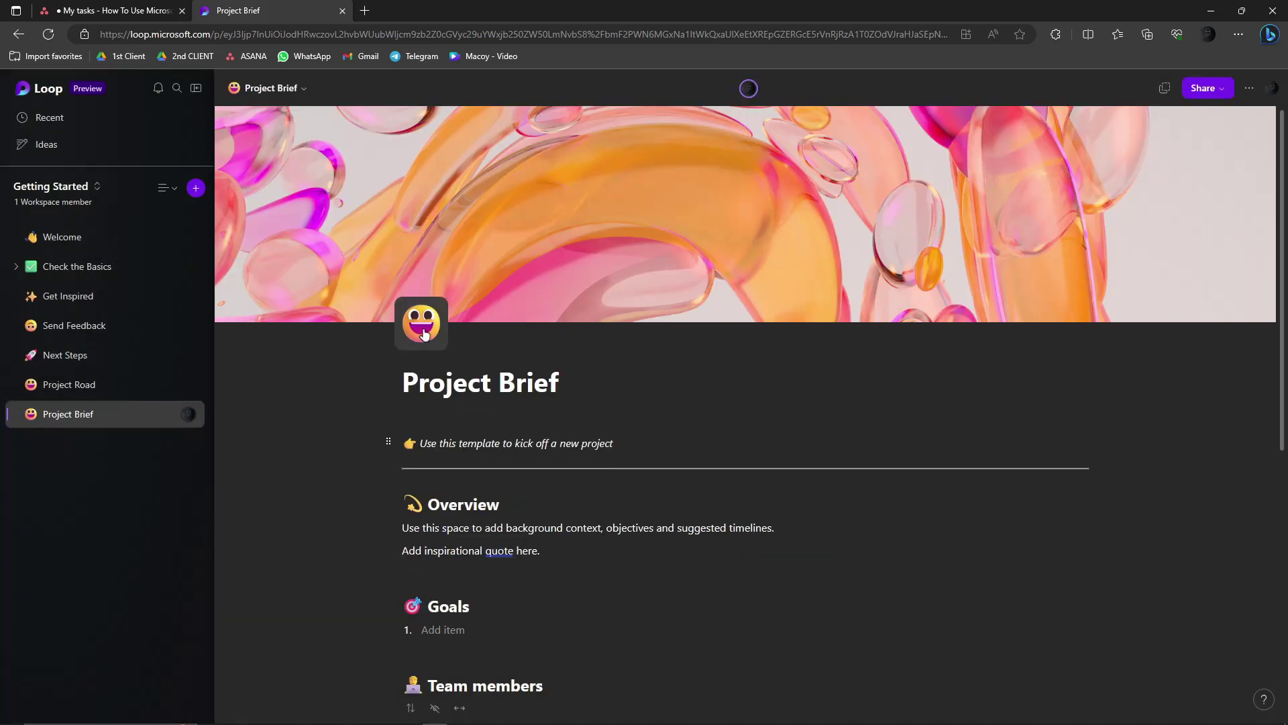
pyautogui.click(541, 506)
pyautogui.scroll(-3, 540, 507)
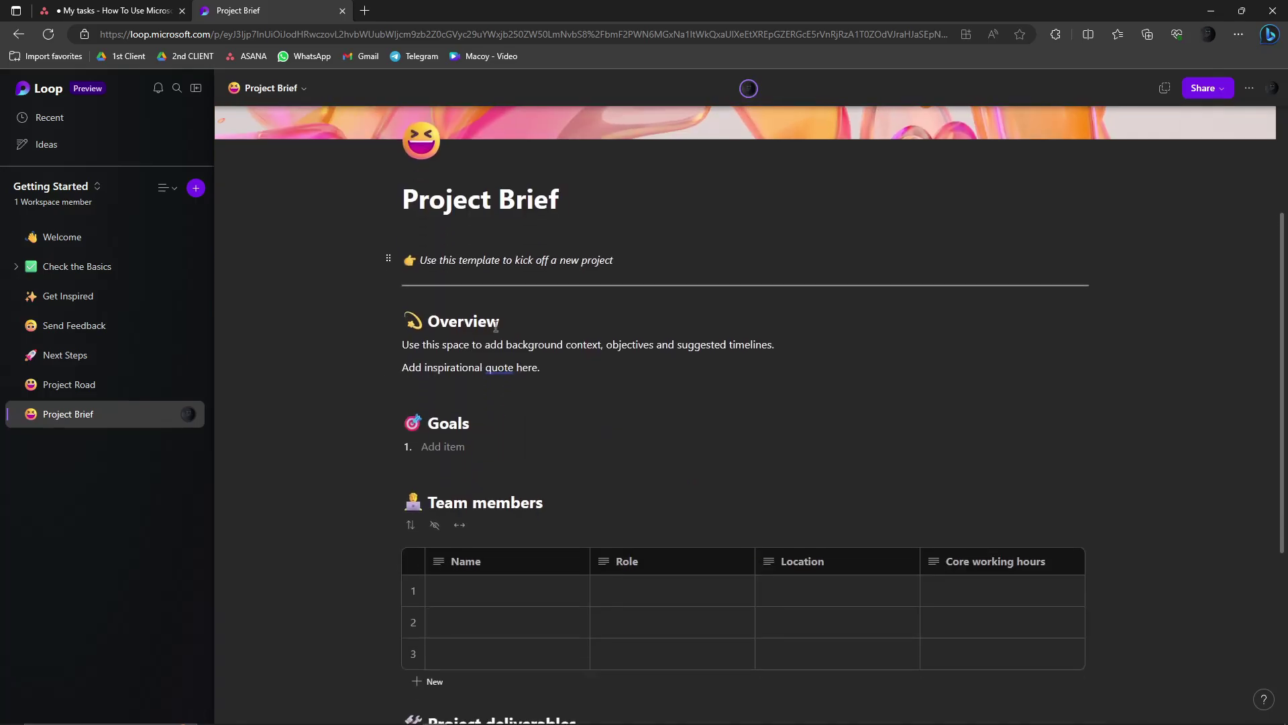
pyautogui.tripleClick(499, 200)
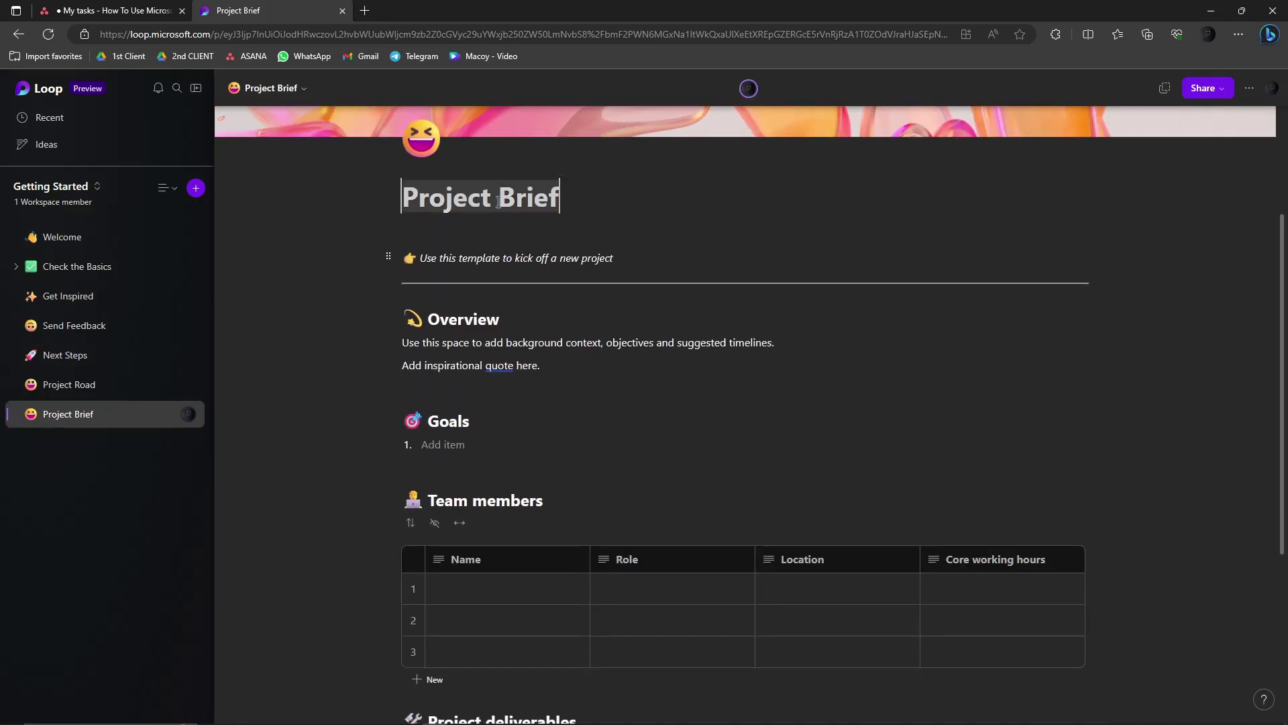
pyautogui.write('BRIEF PROJECT')
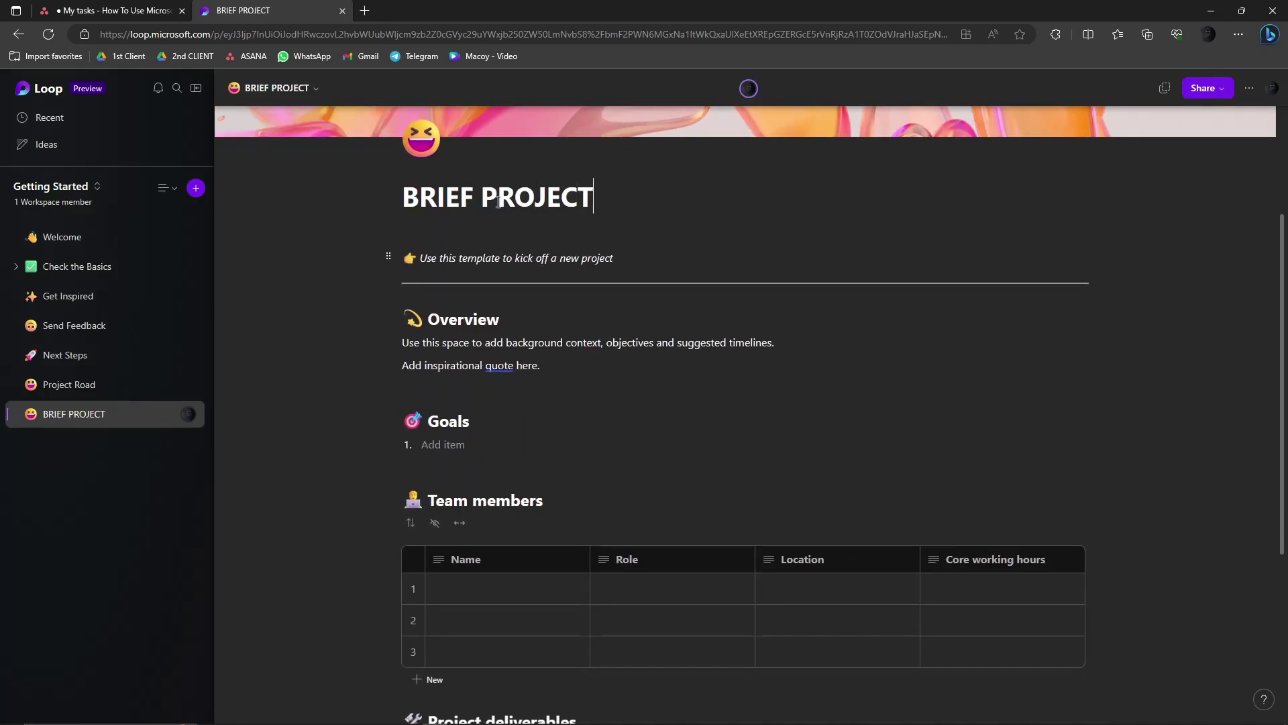
# Step through the instruction line, Goals list and first three Team members Name cells
pyautogui.moveTo(419, 259); pyautogui.dragTo(620, 266)
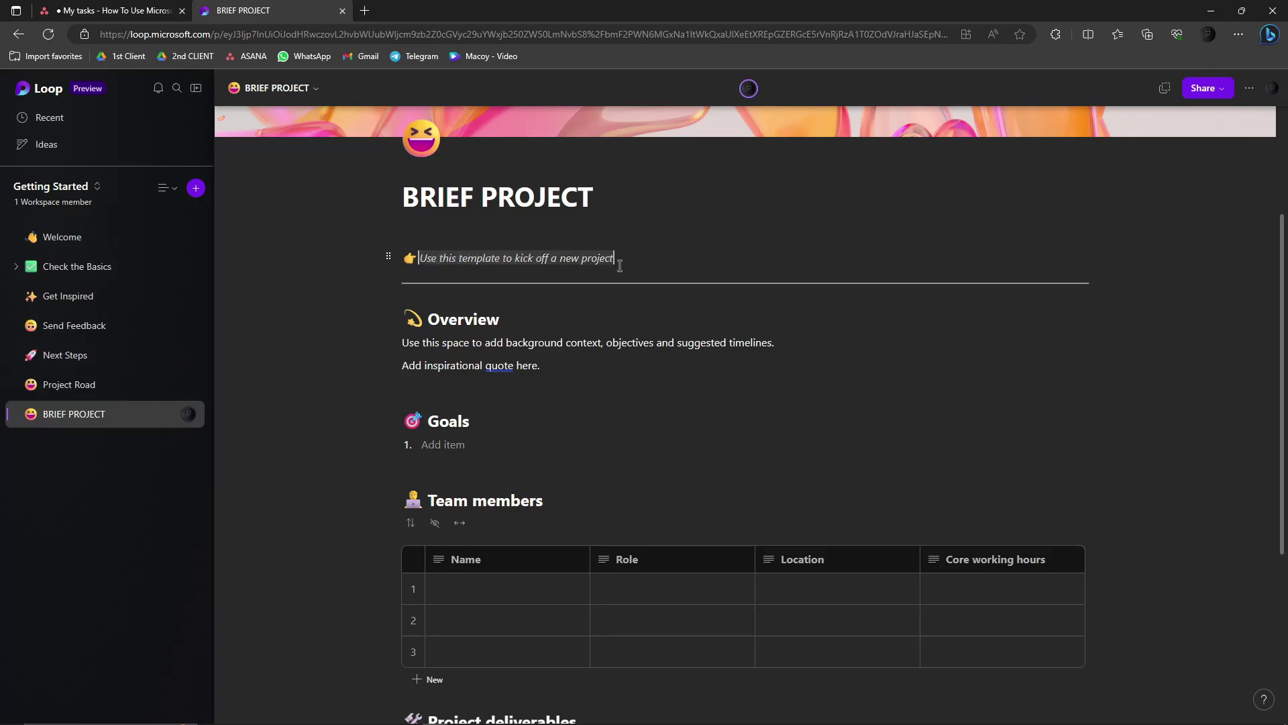
pyautogui.click(486, 318)
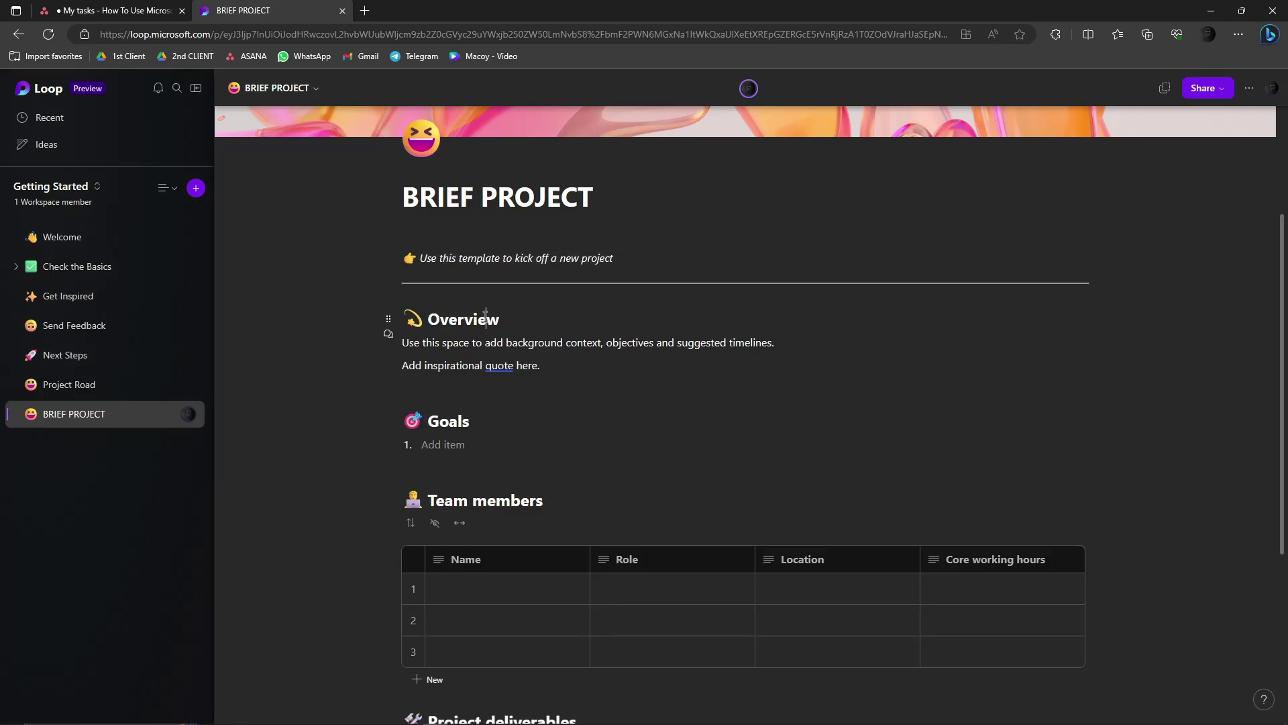
pyautogui.scroll(-3, 486, 318)
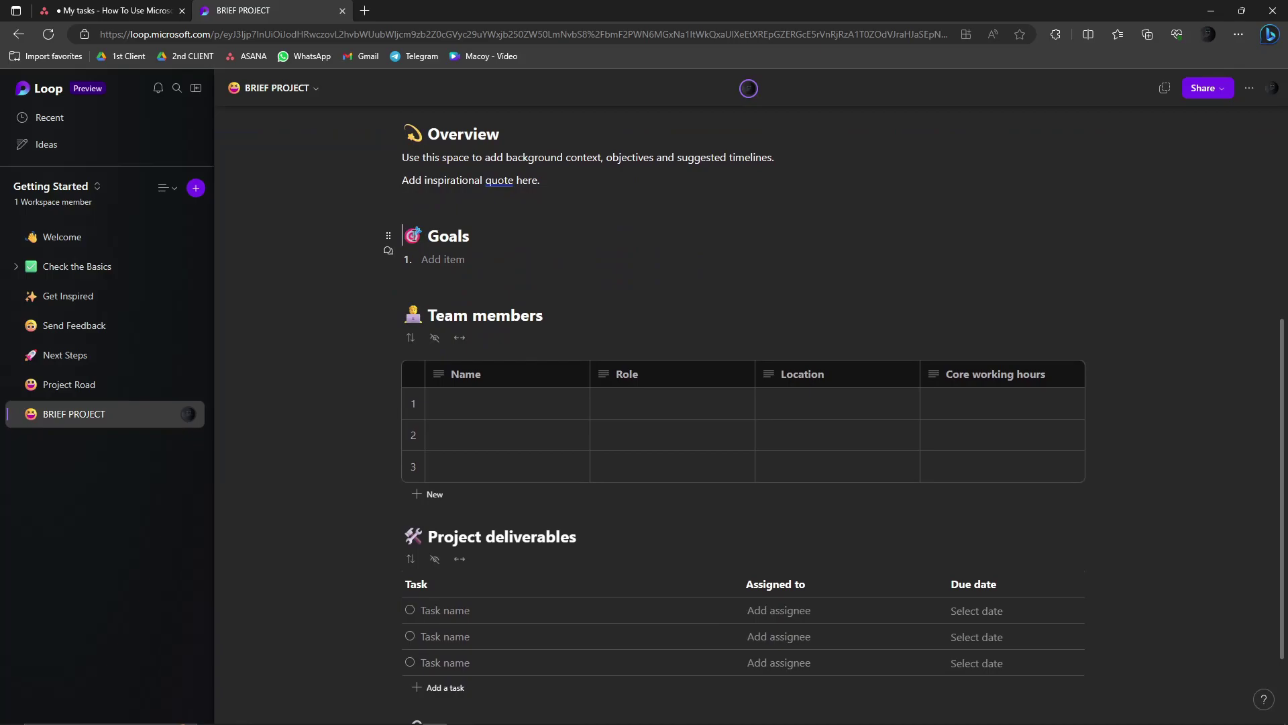
pyautogui.hotkey('shift', 'End')
pyautogui.press('Down')
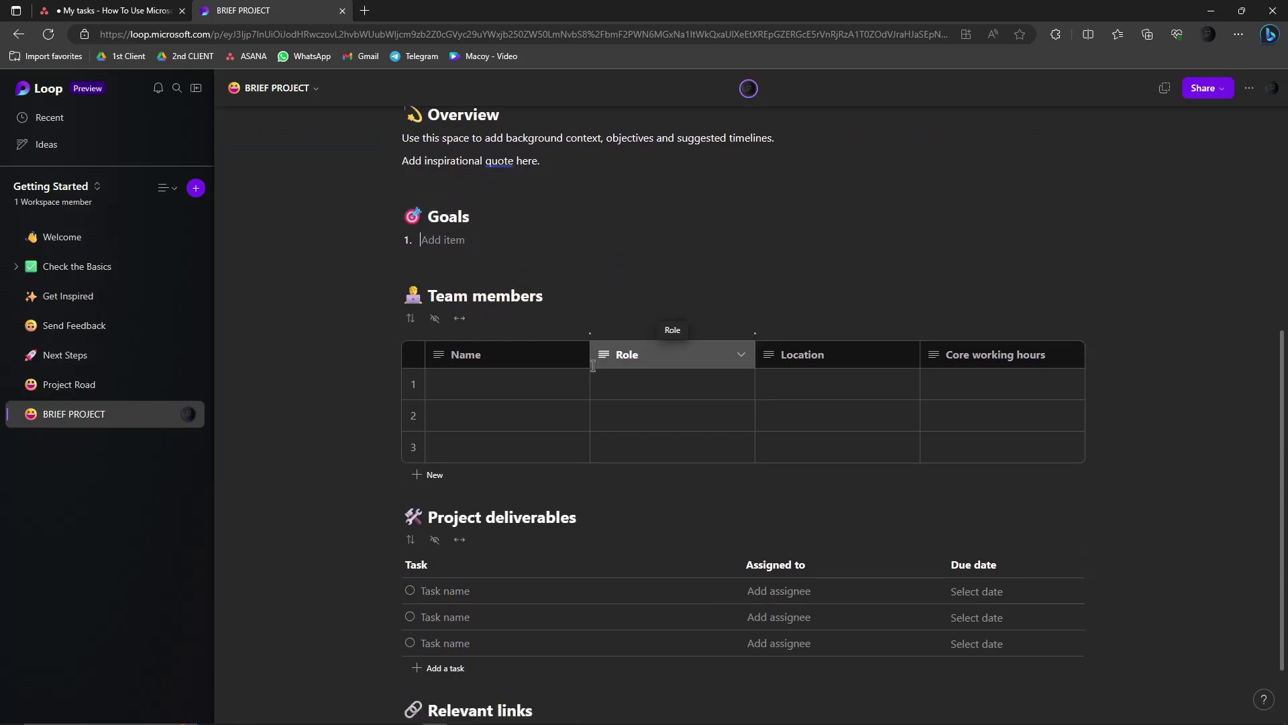
pyautogui.scroll(-1, 618, 348)
pyautogui.click(471, 304)
pyautogui.click(478, 337)
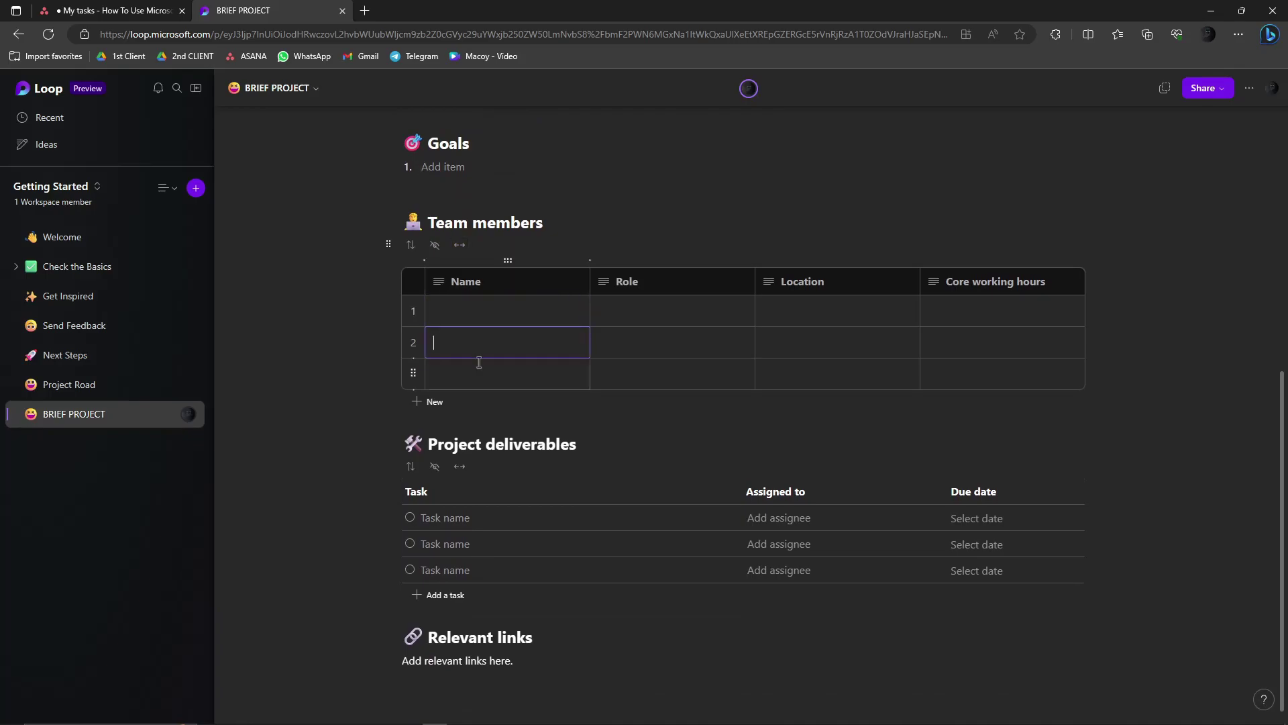
pyautogui.click(477, 365)
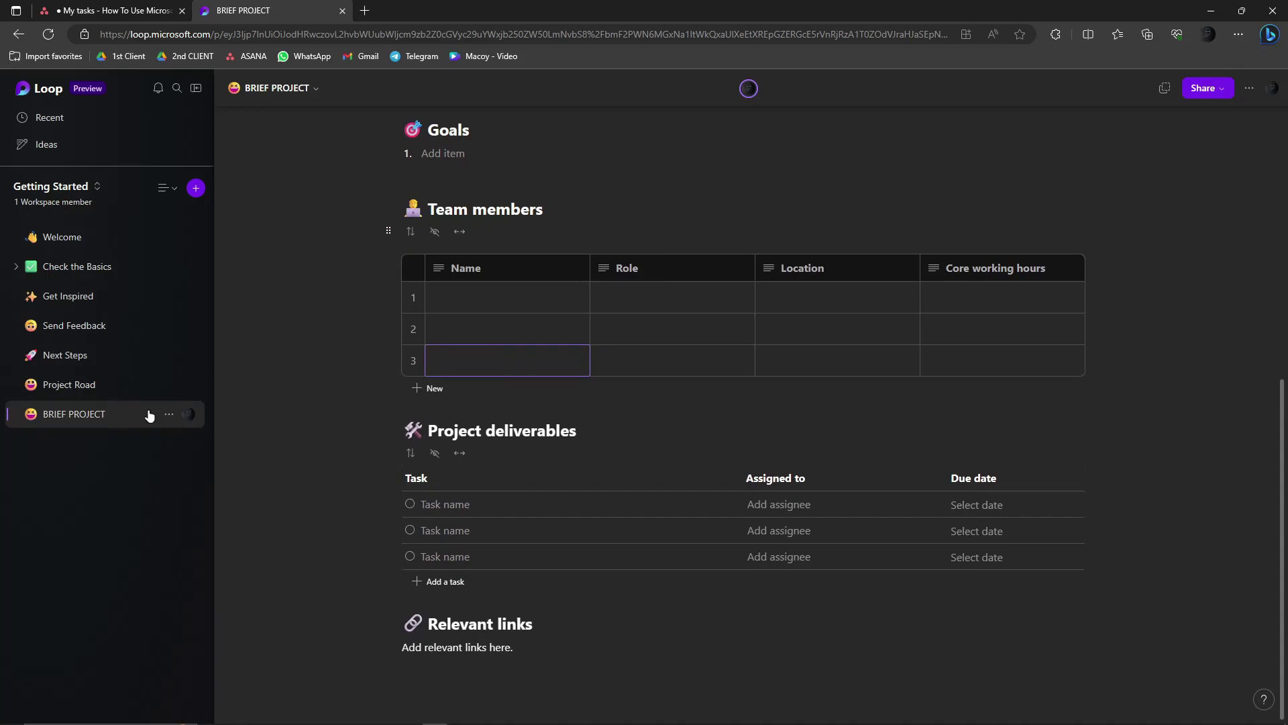
pyautogui.click(169, 414)
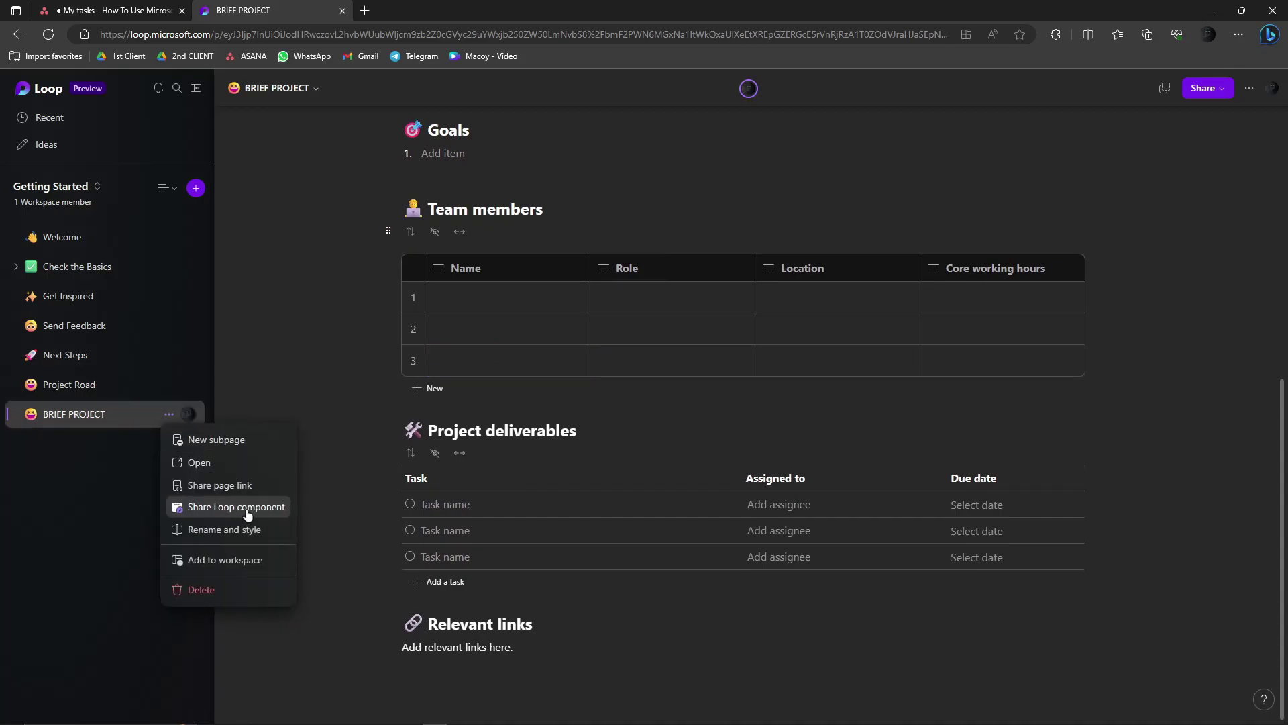
pyautogui.click(229, 567)
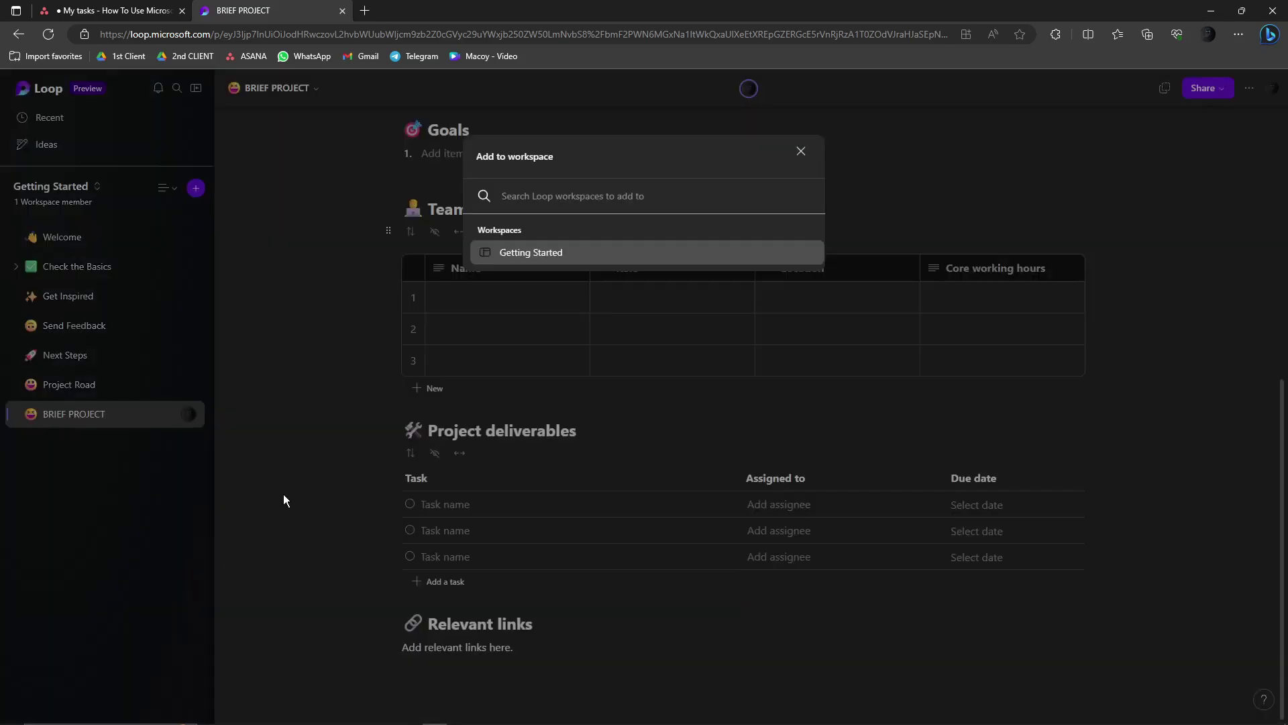
pyautogui.click(565, 255)
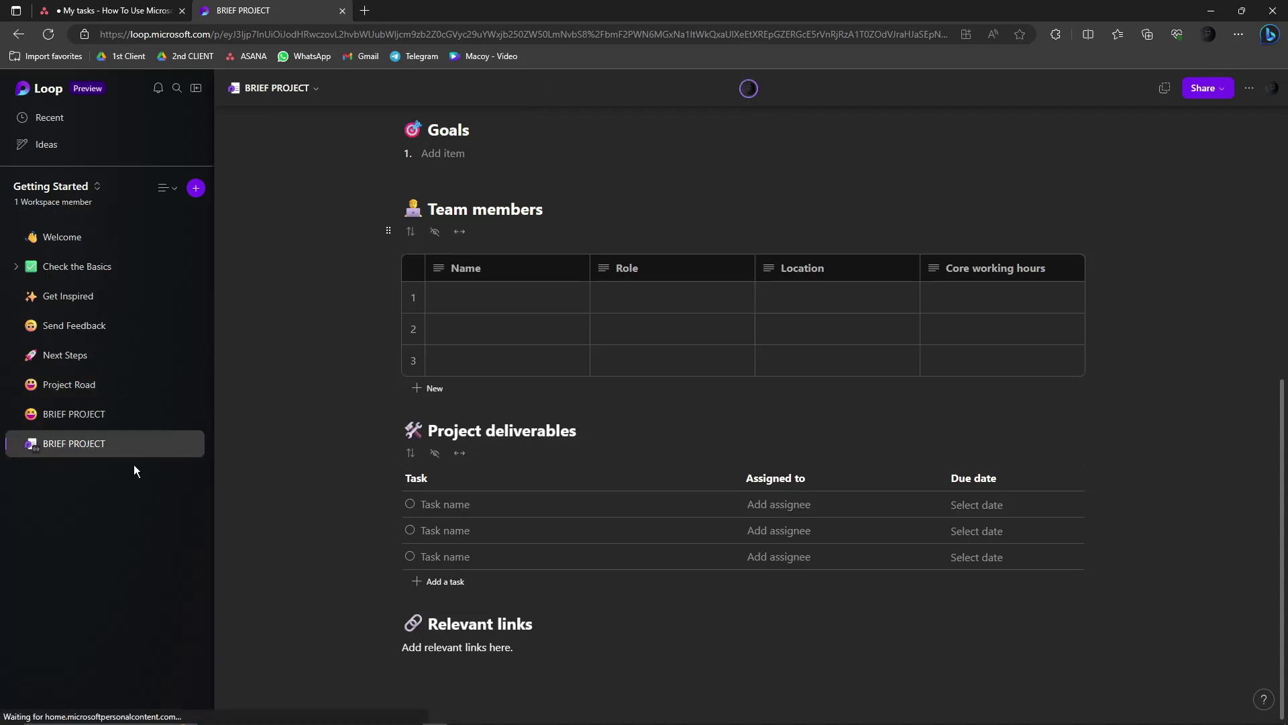
pyautogui.click(169, 444)
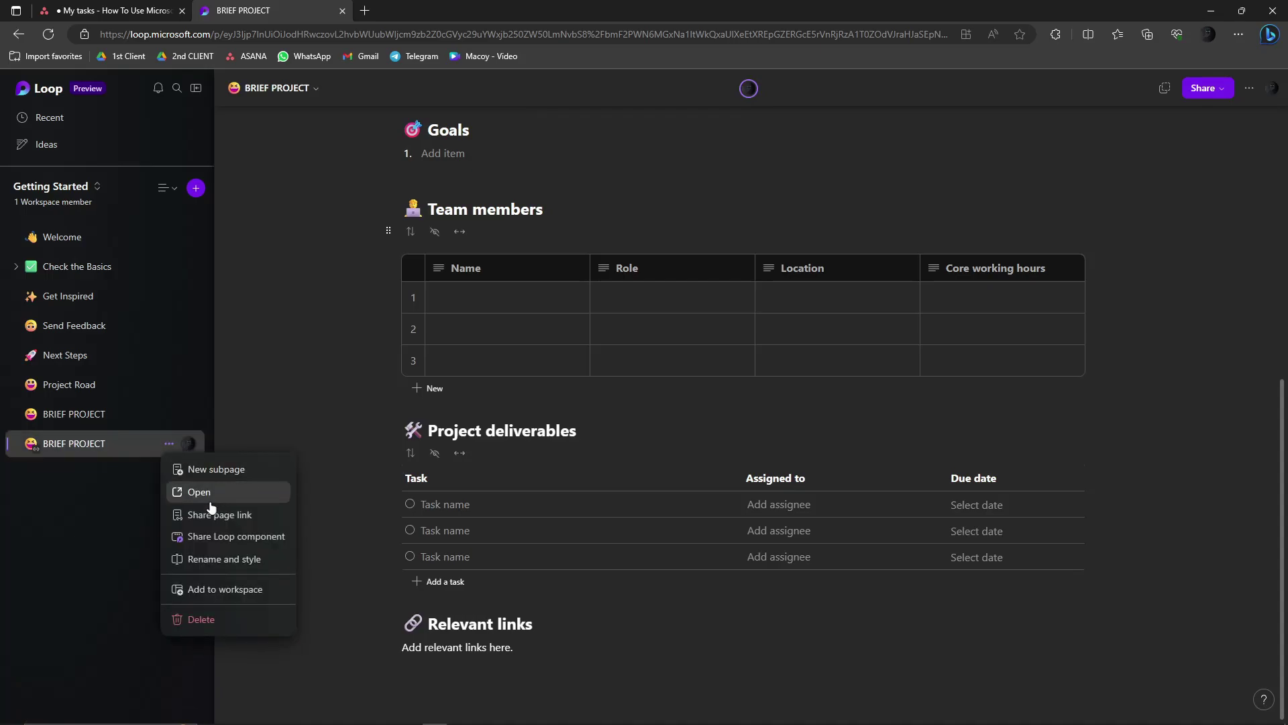
pyautogui.click(85, 490)
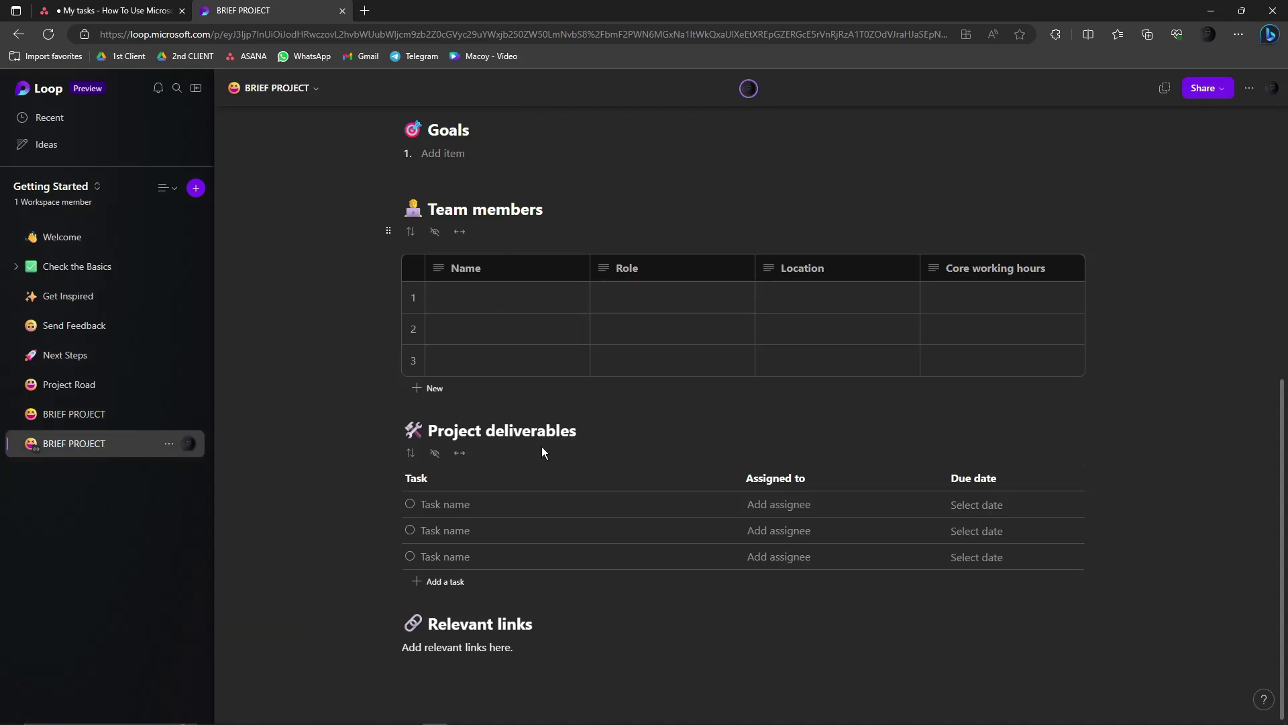
pyautogui.scroll(5, 541, 445)
pyautogui.scroll(-7, 637, 424)
pyautogui.scroll(6, 659, 426)
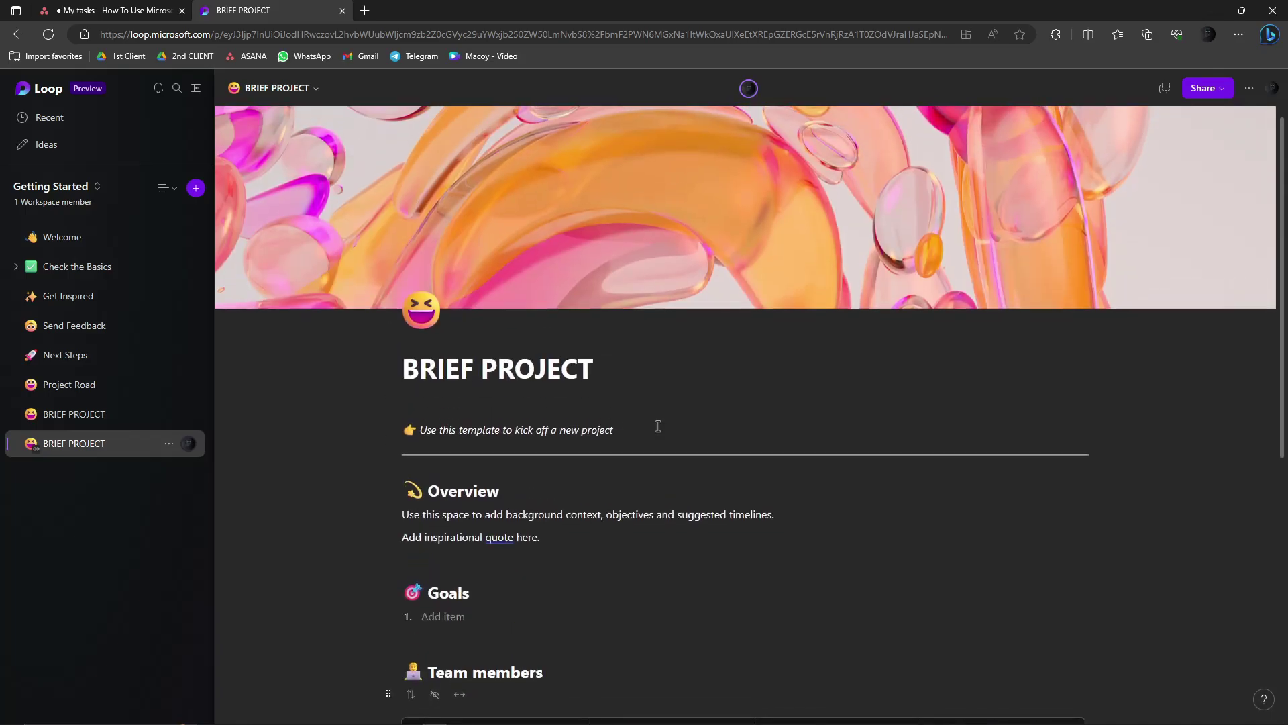
pyautogui.scroll(-6, 658, 414)
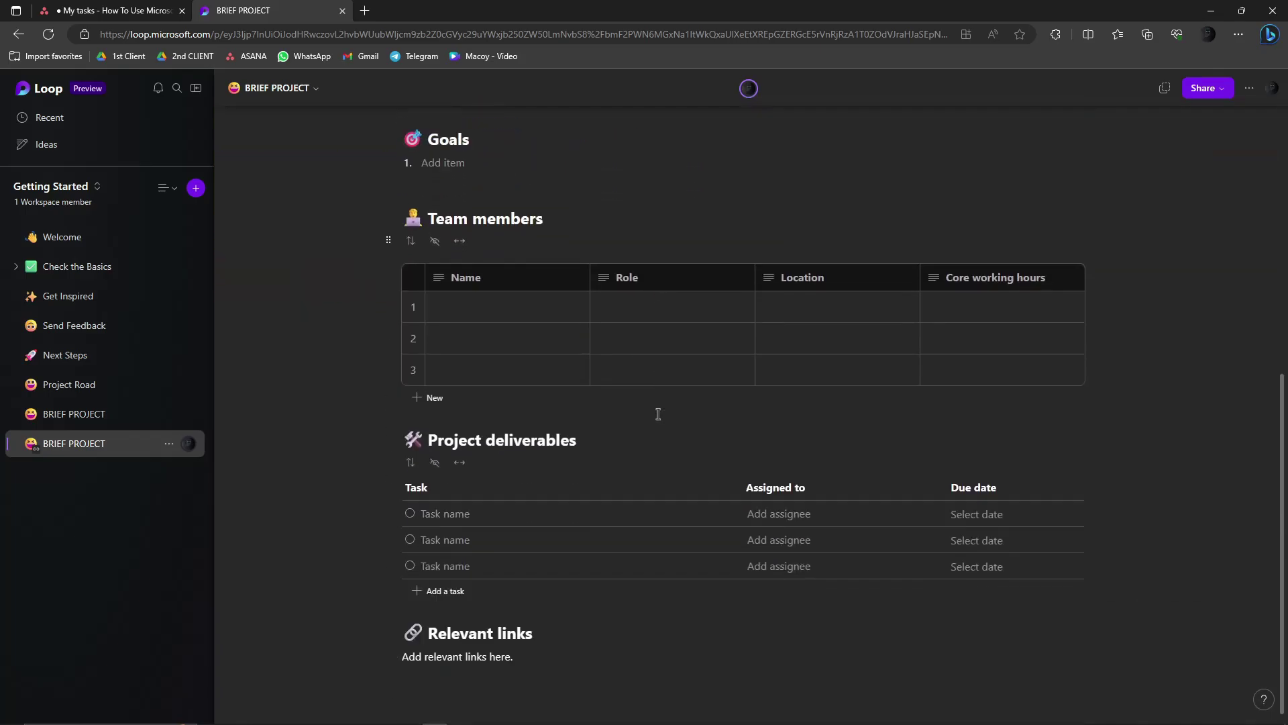
pyautogui.click(516, 294)
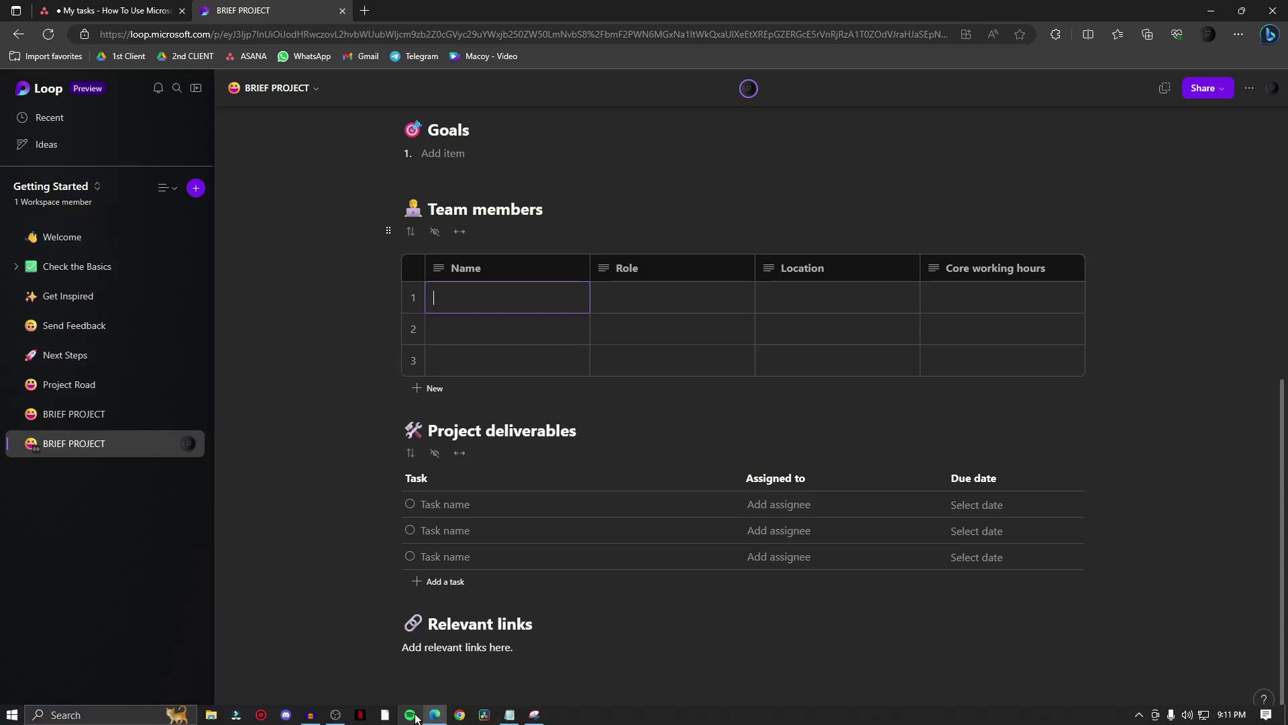
pyautogui.click(312, 715)
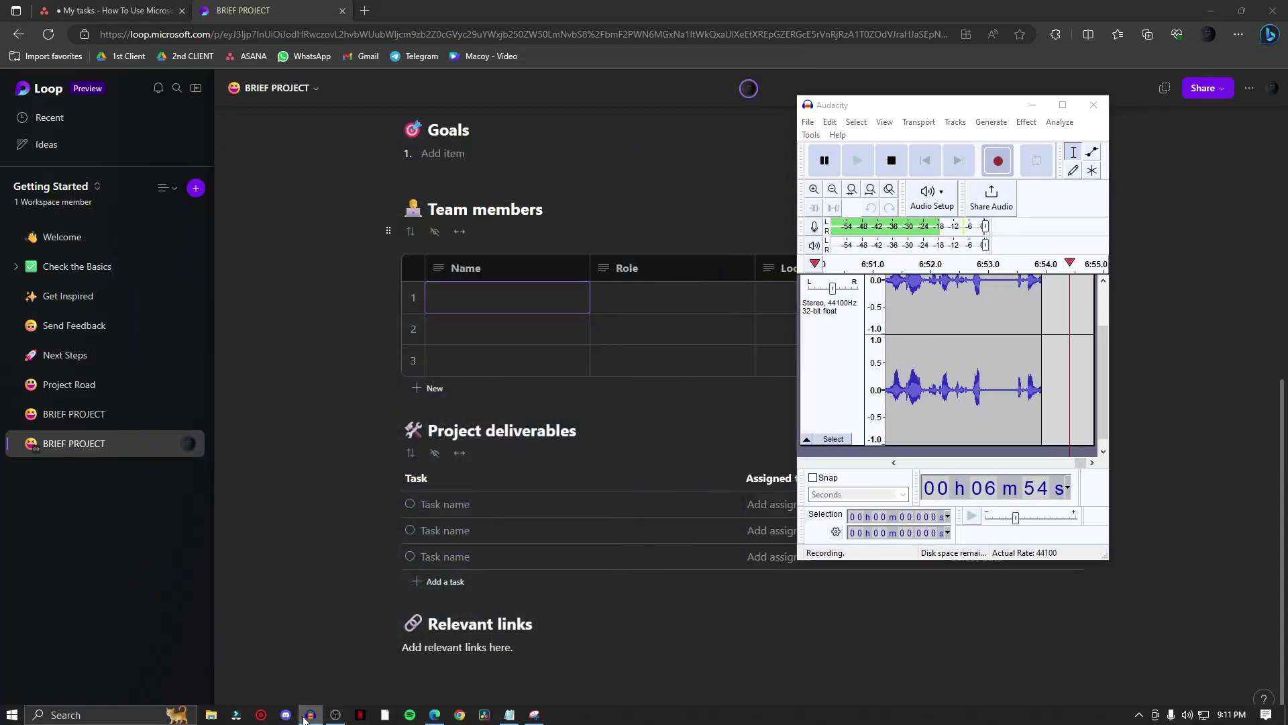
pyautogui.click(311, 715)
pyautogui.scroll(5, 332, 551)
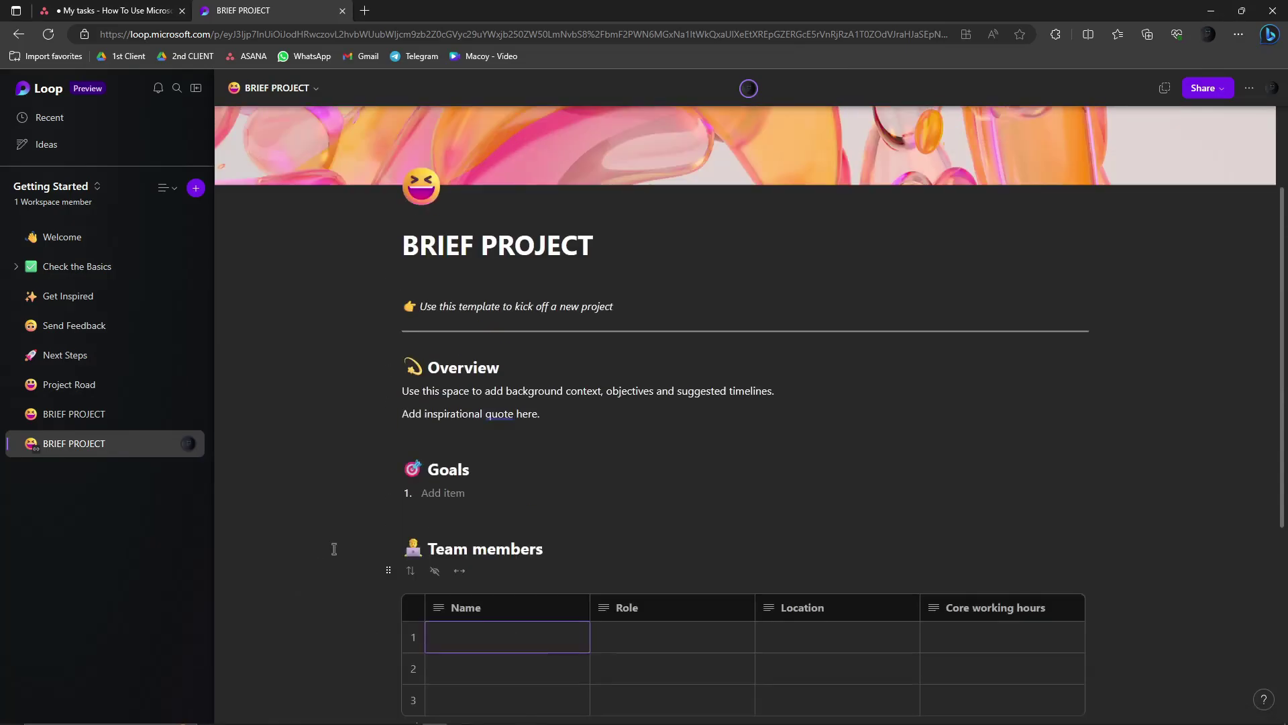
pyautogui.scroll(-5, 335, 549)
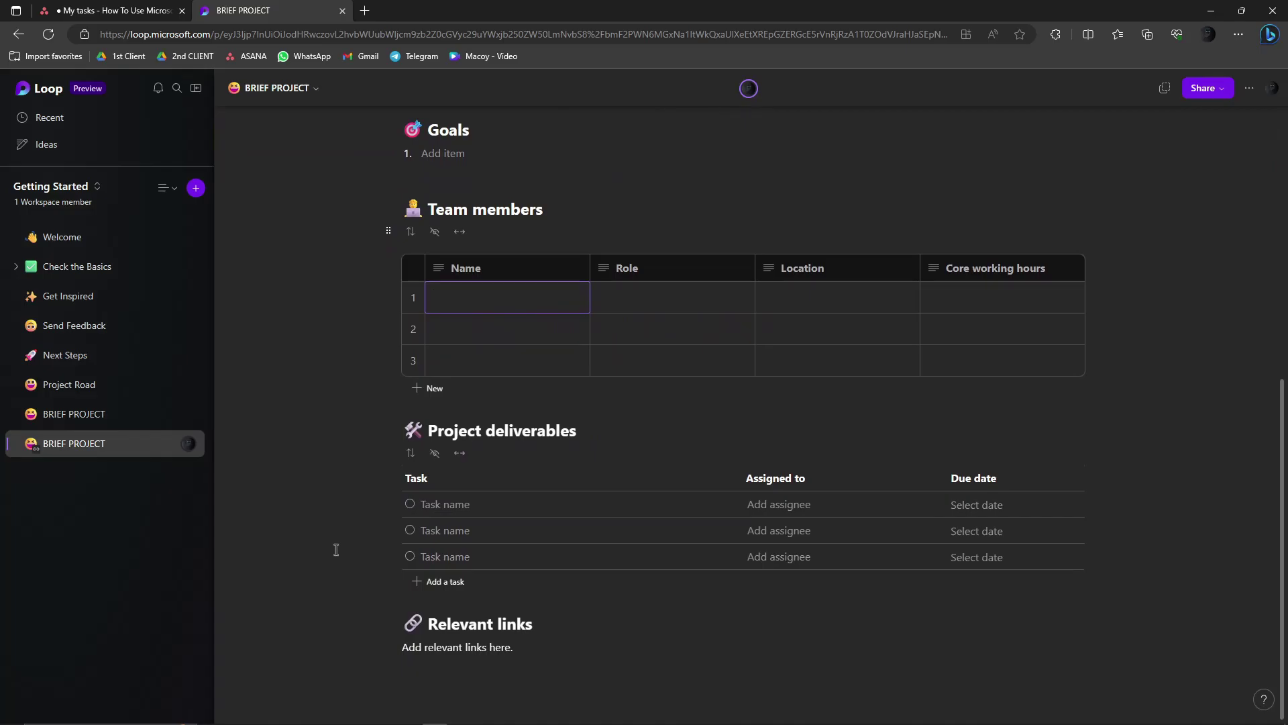
# Launch PowerPoint from Windows search and start a blank presentation with the title placeholder selected
pyautogui.click(120, 710)
pyautogui.write('power')
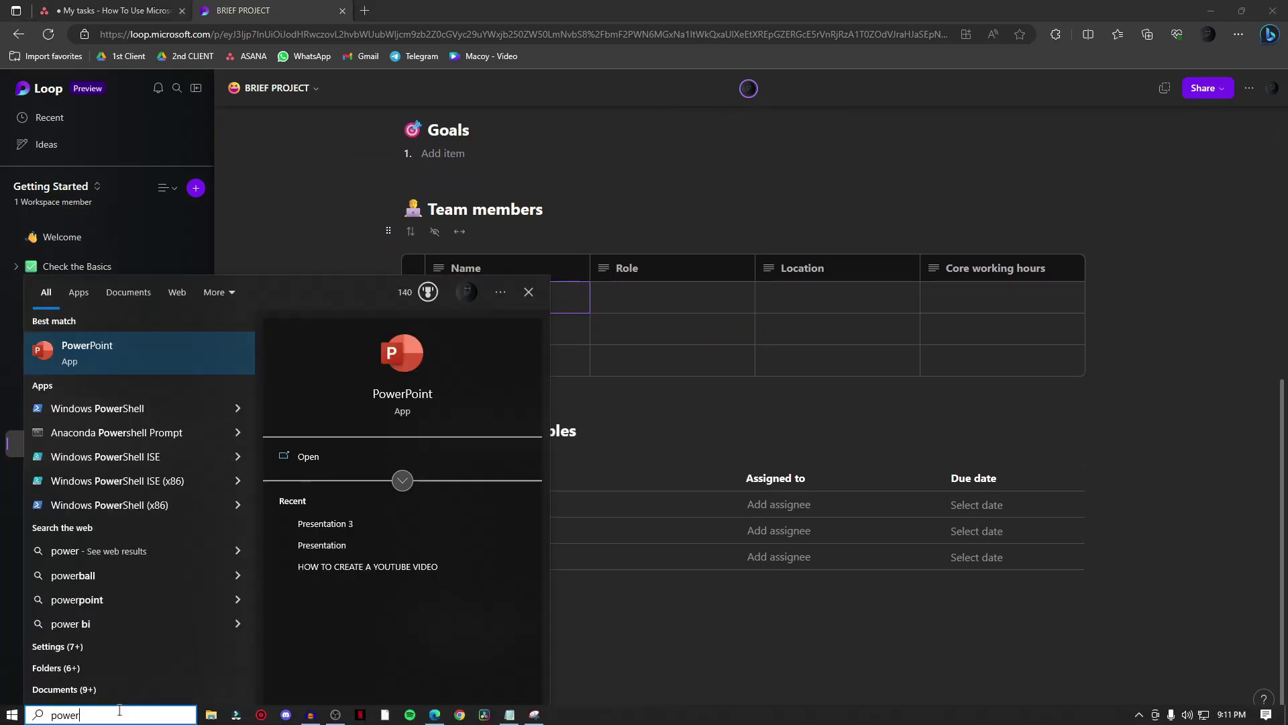
pyautogui.press('Return')
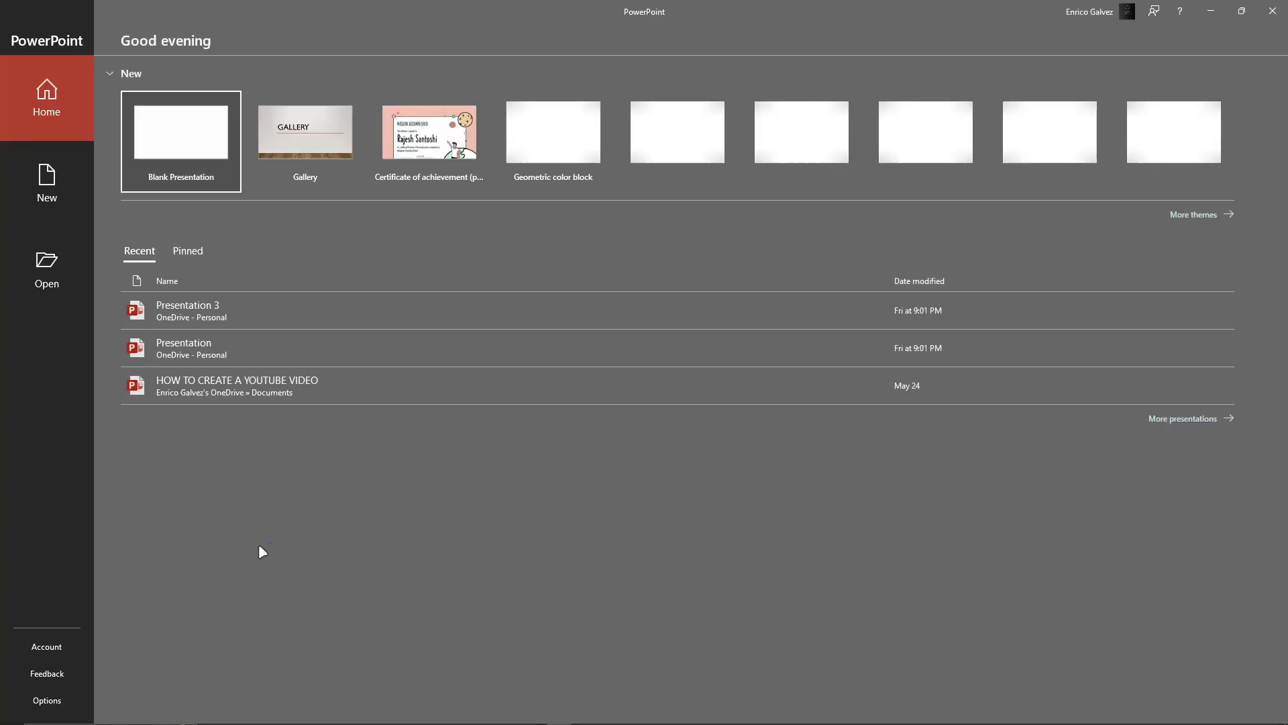
pyautogui.click(200, 118)
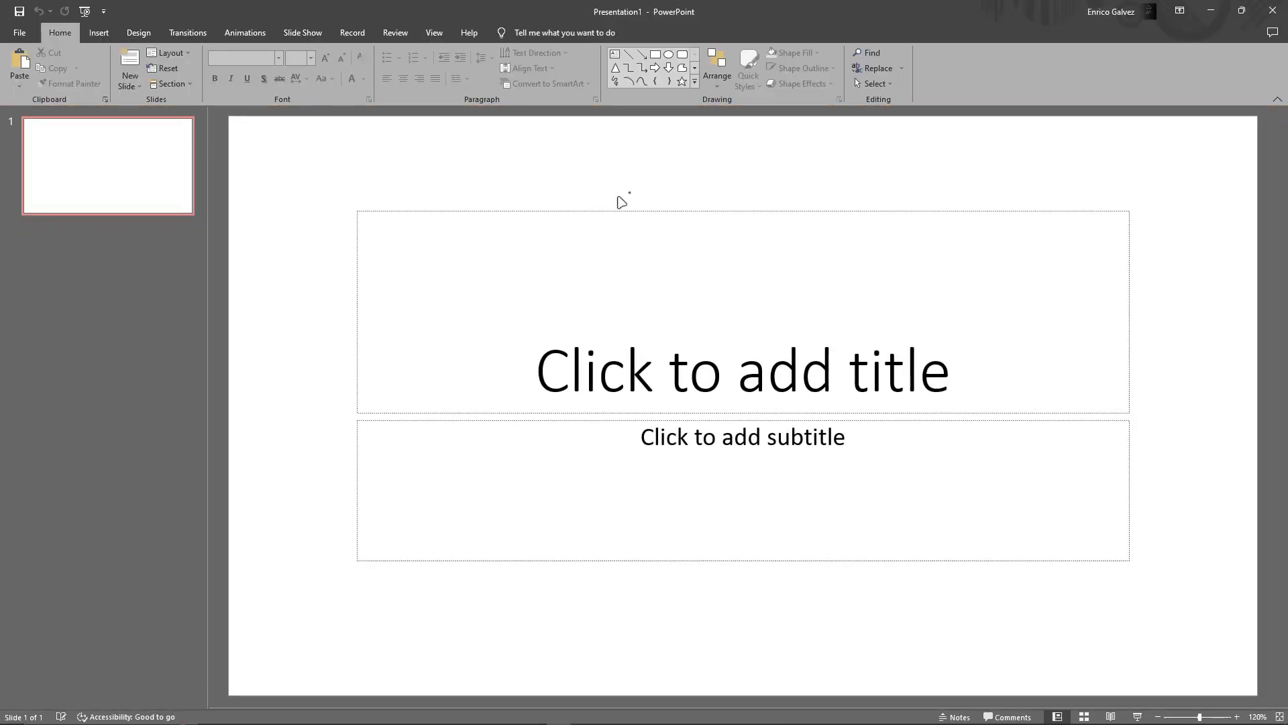
pyautogui.click(673, 383)
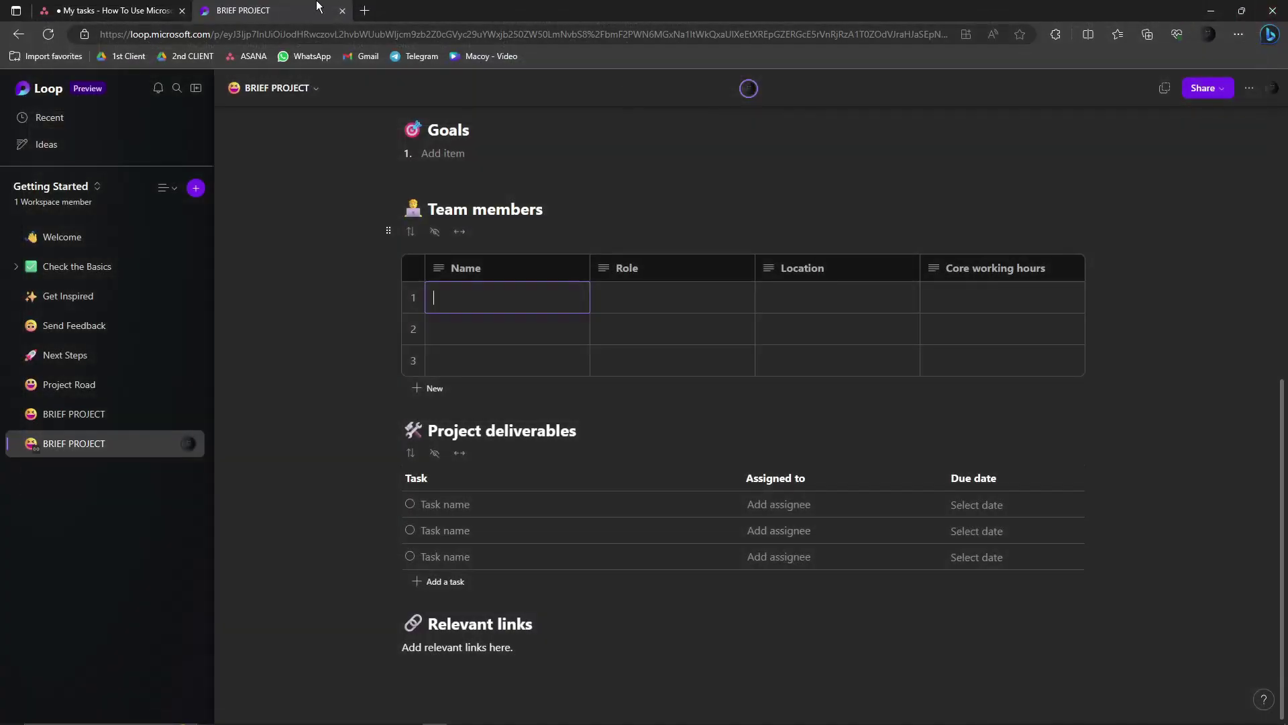
# Search Bing for 'microsoft 365 co' in a new tab and open the Microsoft 365 official site result
pyautogui.click(366, 11)
pyautogui.write('micros')
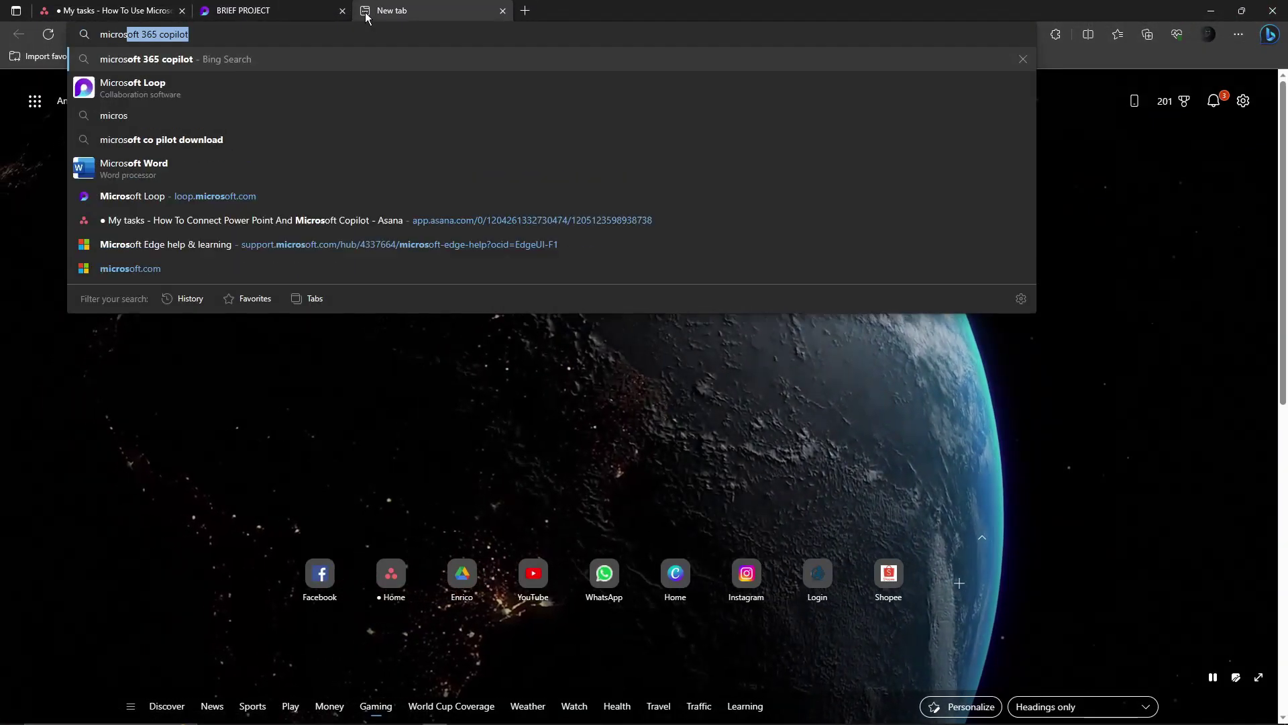
pyautogui.write('oft 365 copilo')
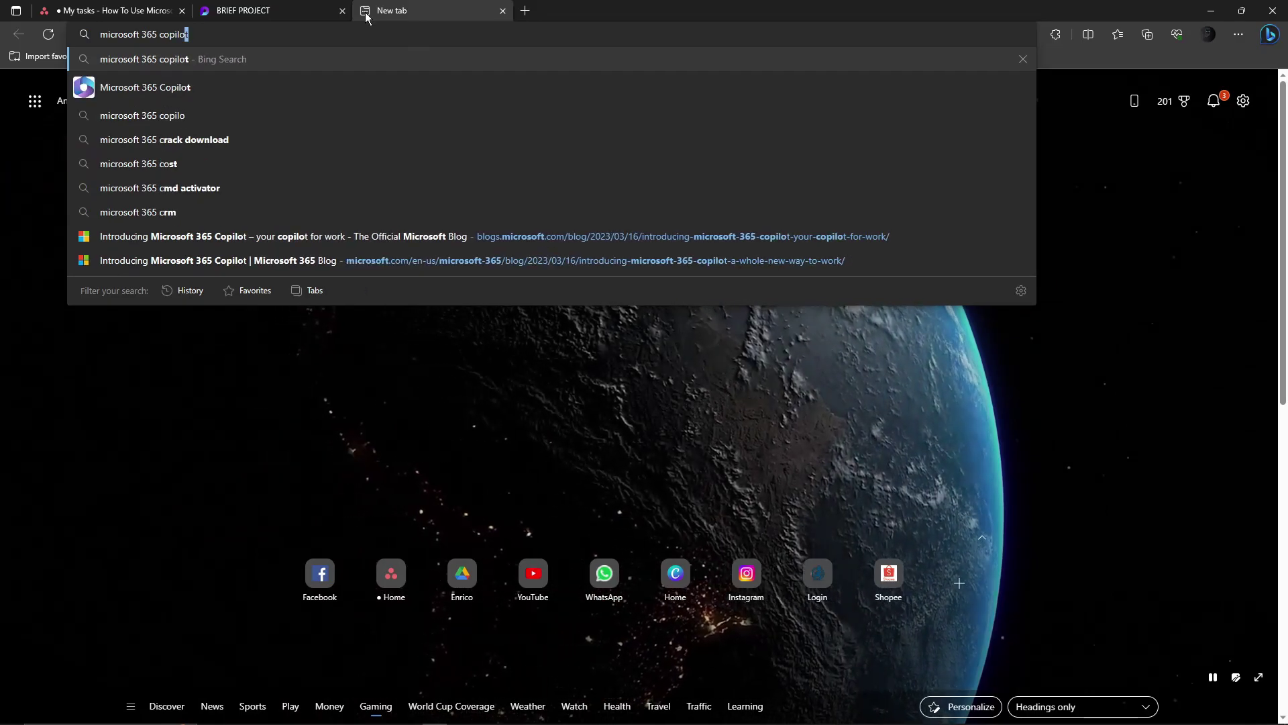
pyautogui.press('Return')
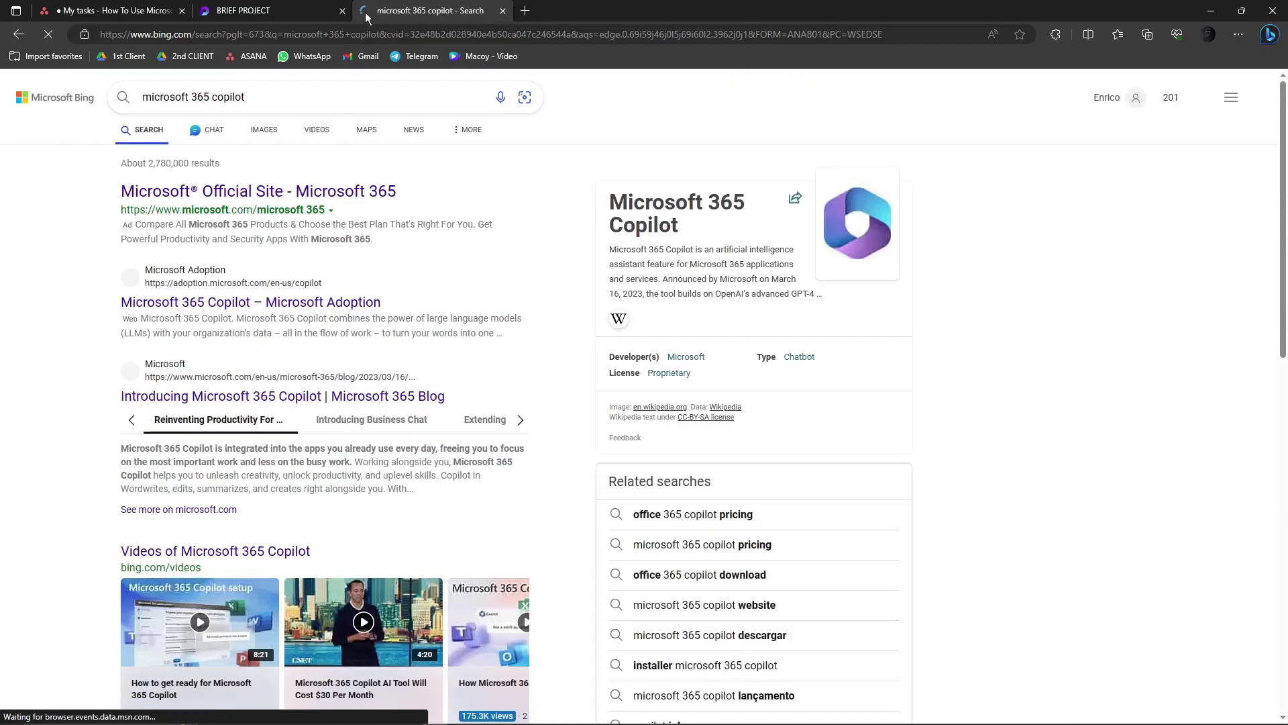
pyautogui.click(312, 190)
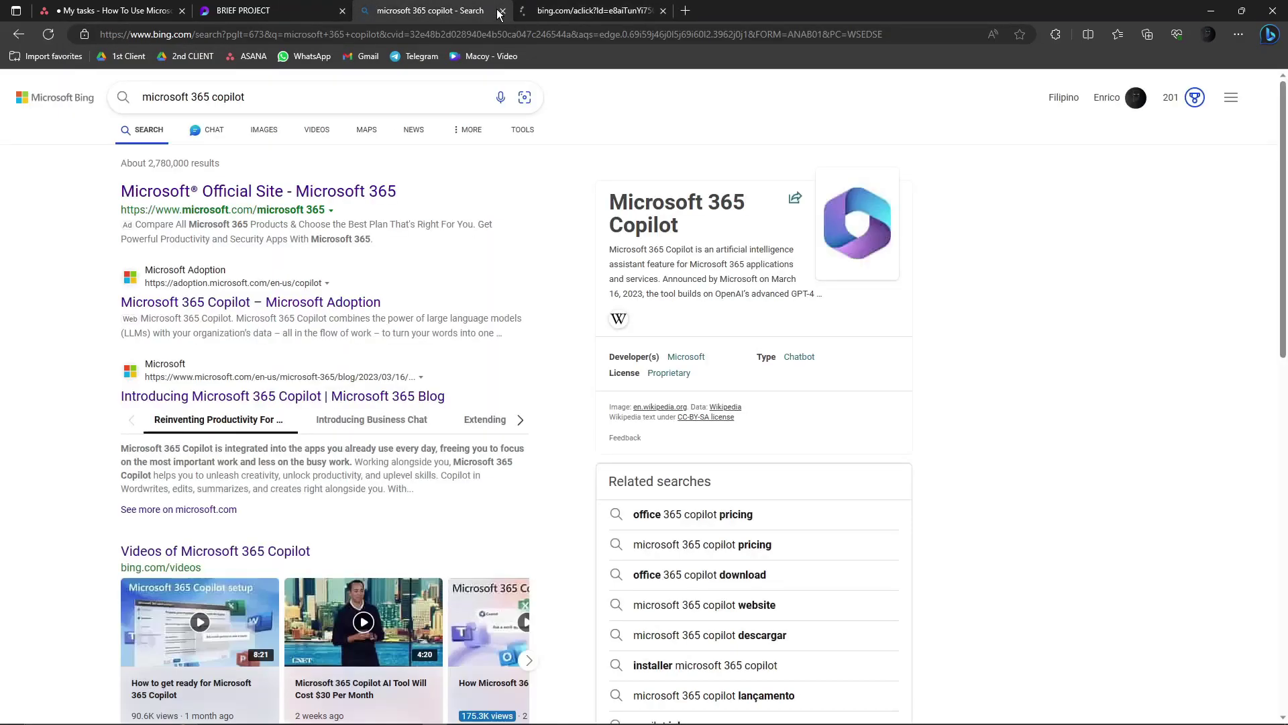
# Launch the Microsoft 365 (Office) app from Windows search with 'microsoft'
pyautogui.click(45, 716)
pyautogui.write('microsoft')
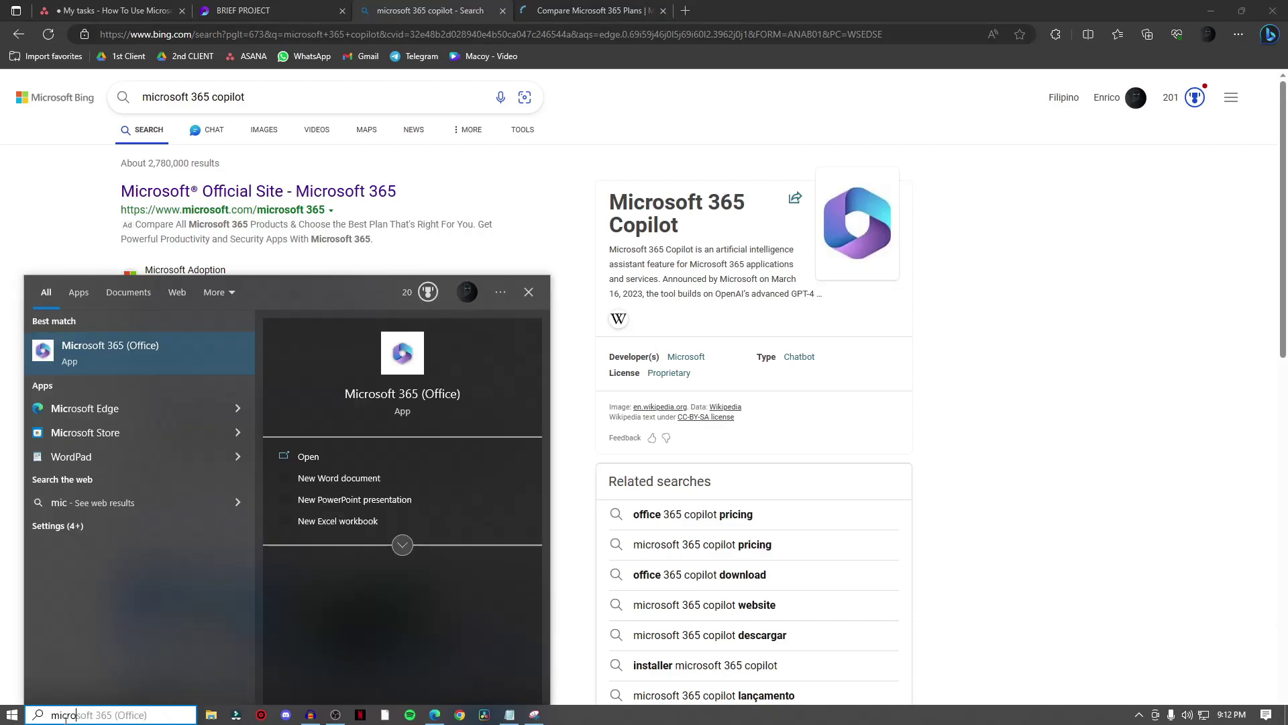
pyautogui.press('Return')
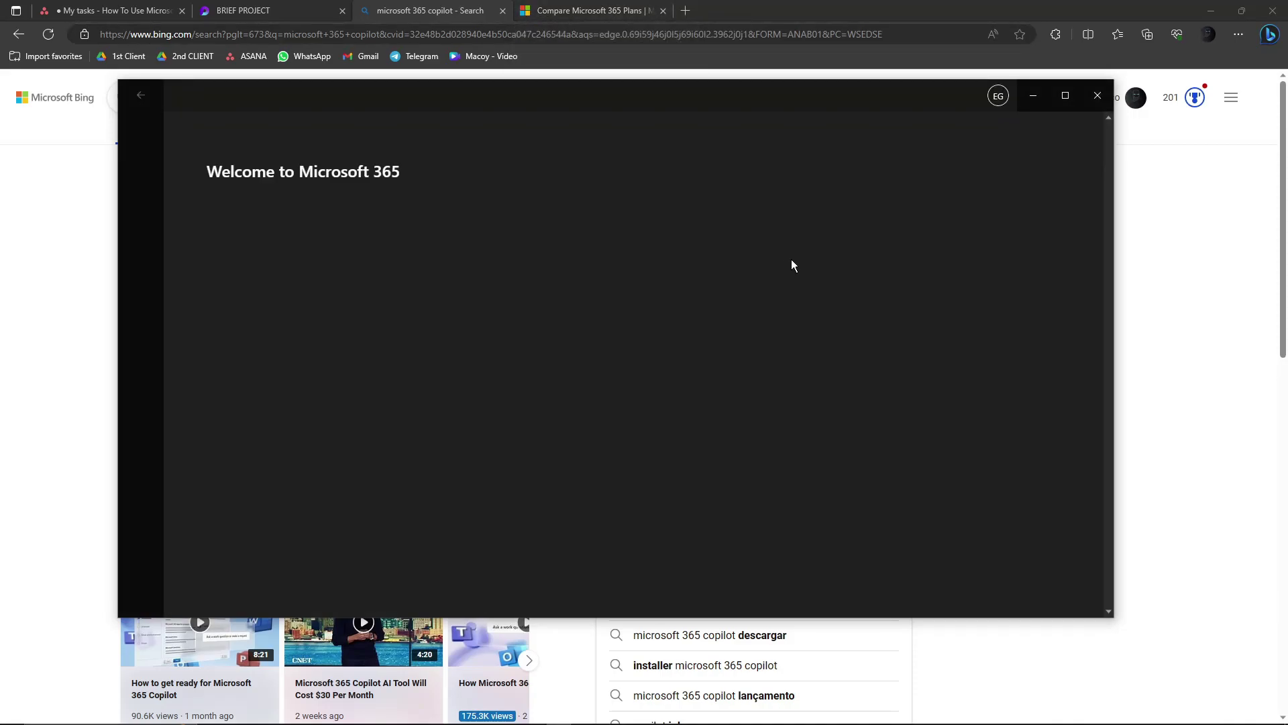
# On the Compare Microsoft 365 Plans tab, highlight then clear the Basic plan's annual subscription note
pyautogui.click(644, 11)
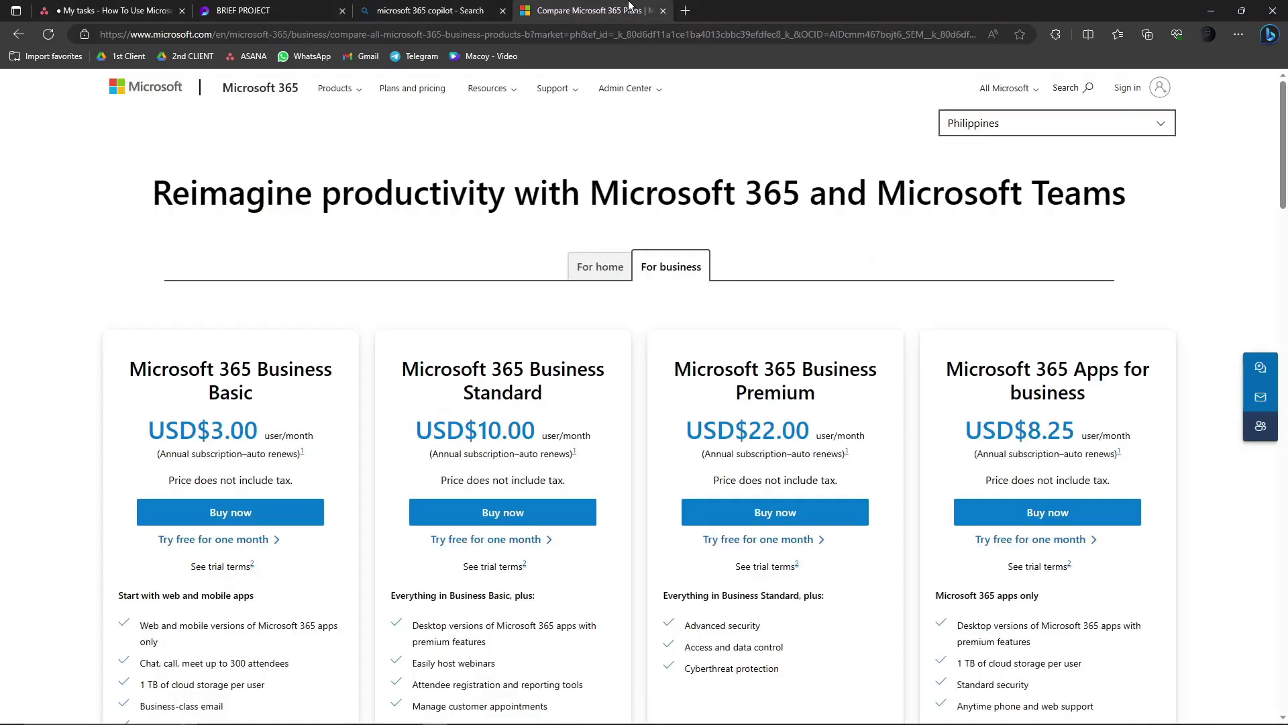
pyautogui.scroll(-1, 526, 182)
pyautogui.scroll(2, 526, 181)
pyautogui.scroll(-3, 268, 365)
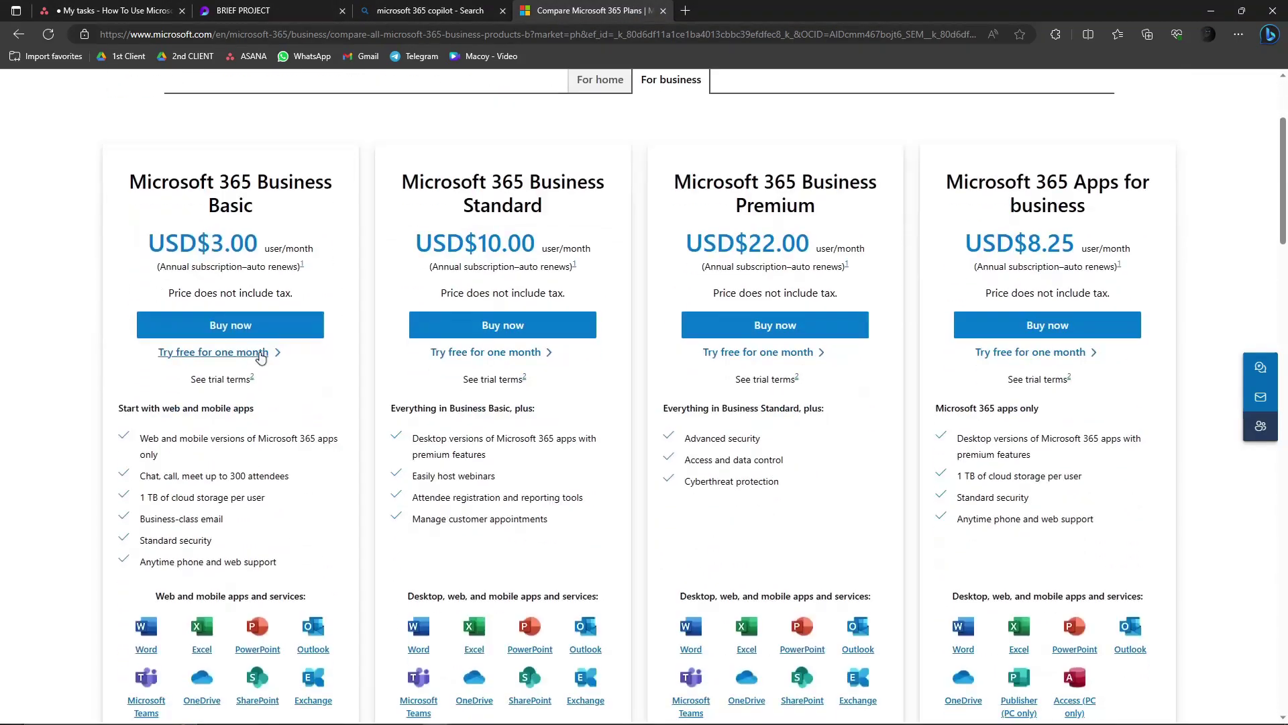
pyautogui.moveTo(148, 234); pyautogui.dragTo(259, 242)
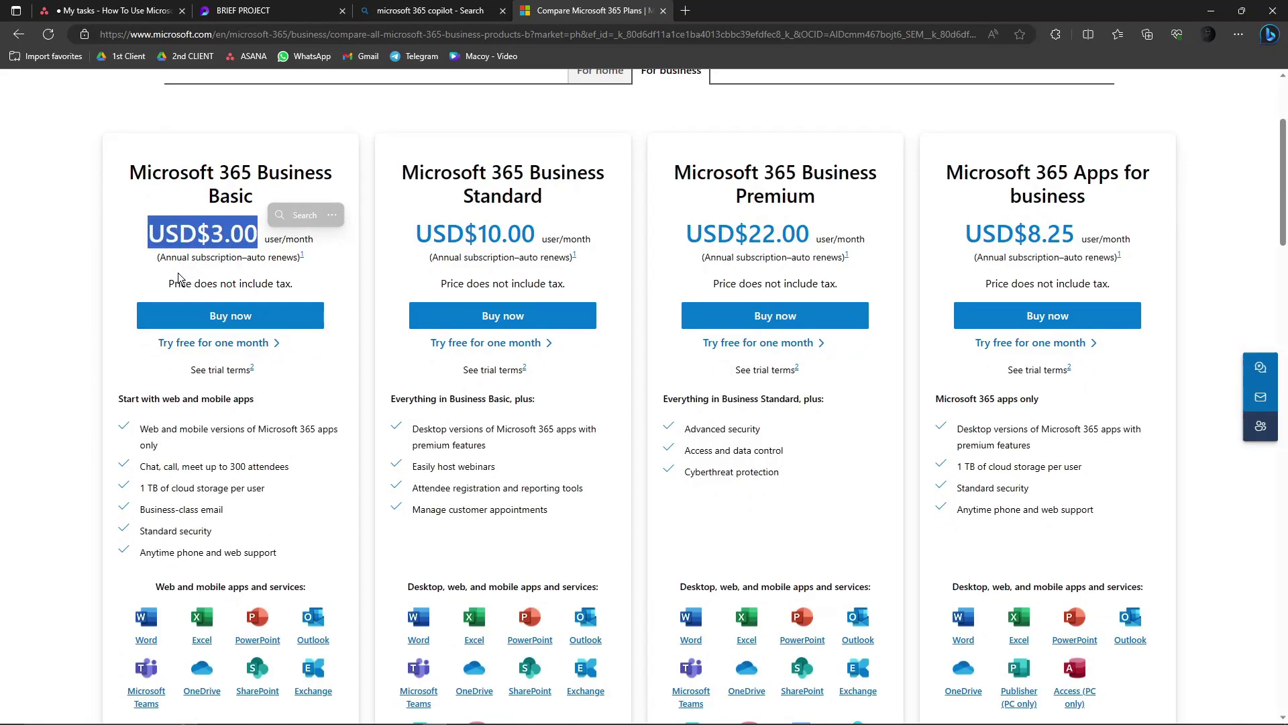
pyautogui.moveTo(161, 258); pyautogui.dragTo(299, 267)
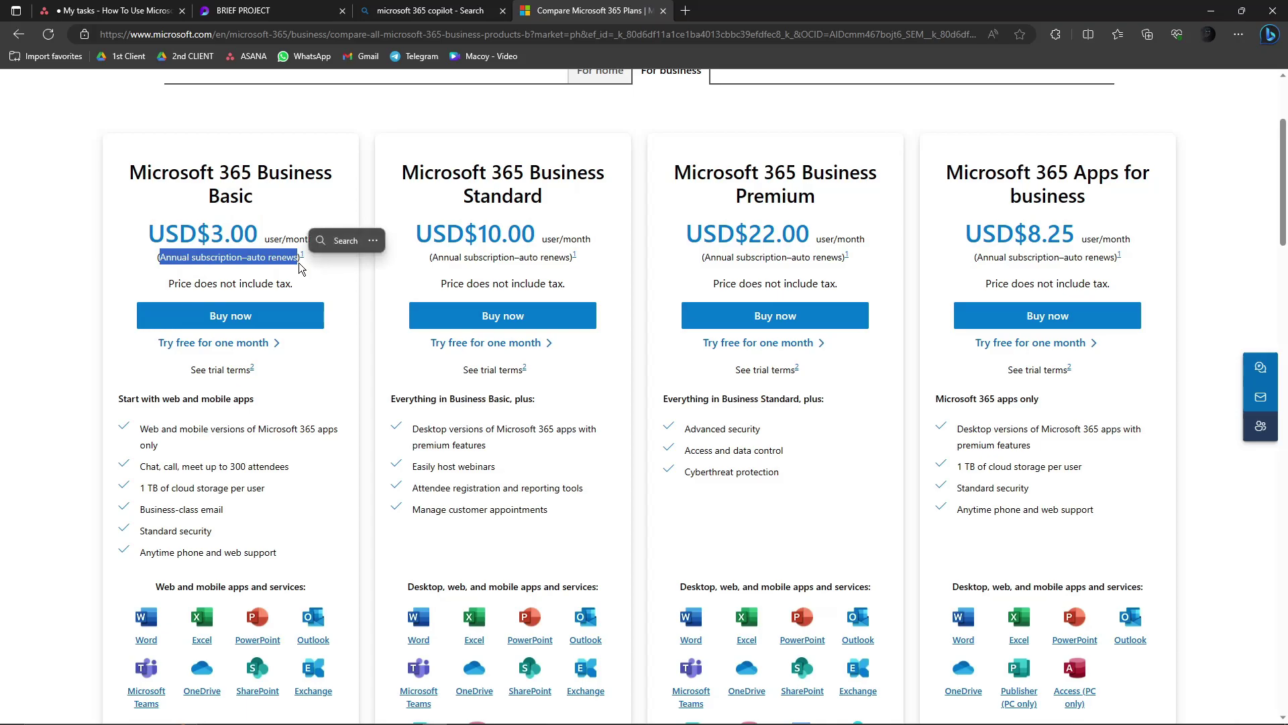
pyautogui.scroll(-3, 299, 267)
pyautogui.scroll(4, 271, 281)
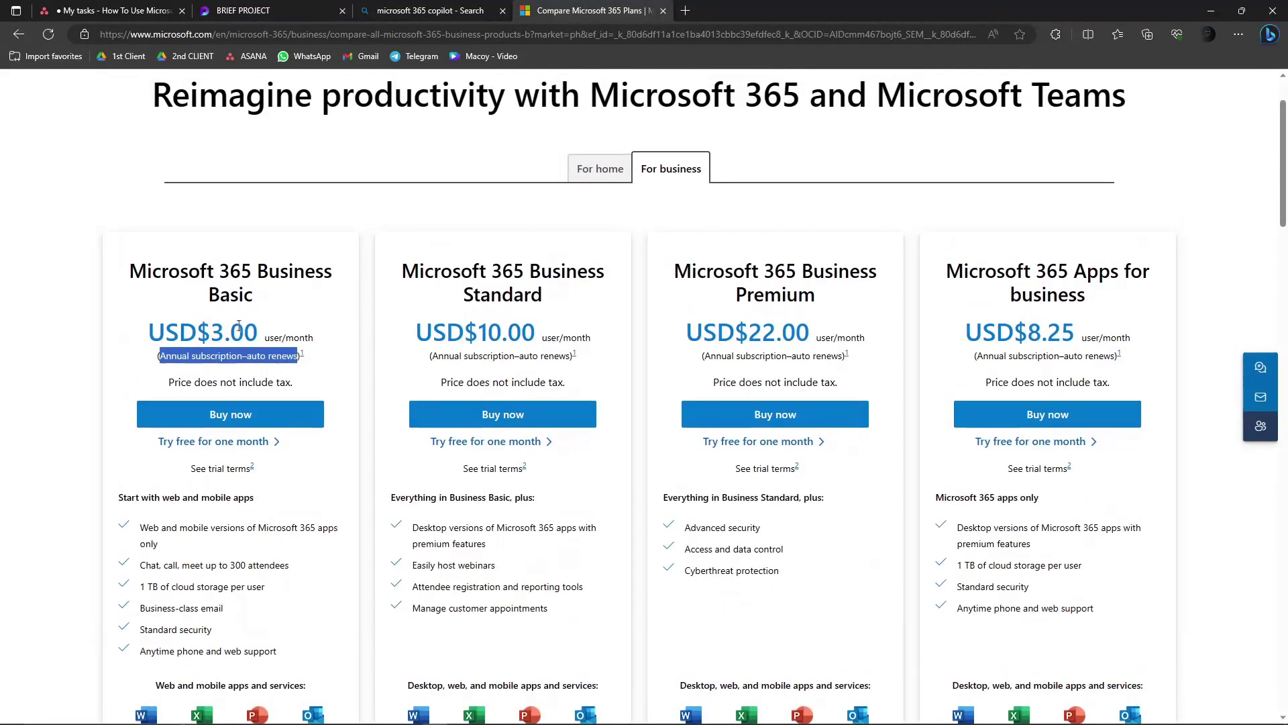
pyautogui.moveTo(159, 356); pyautogui.dragTo(252, 362)
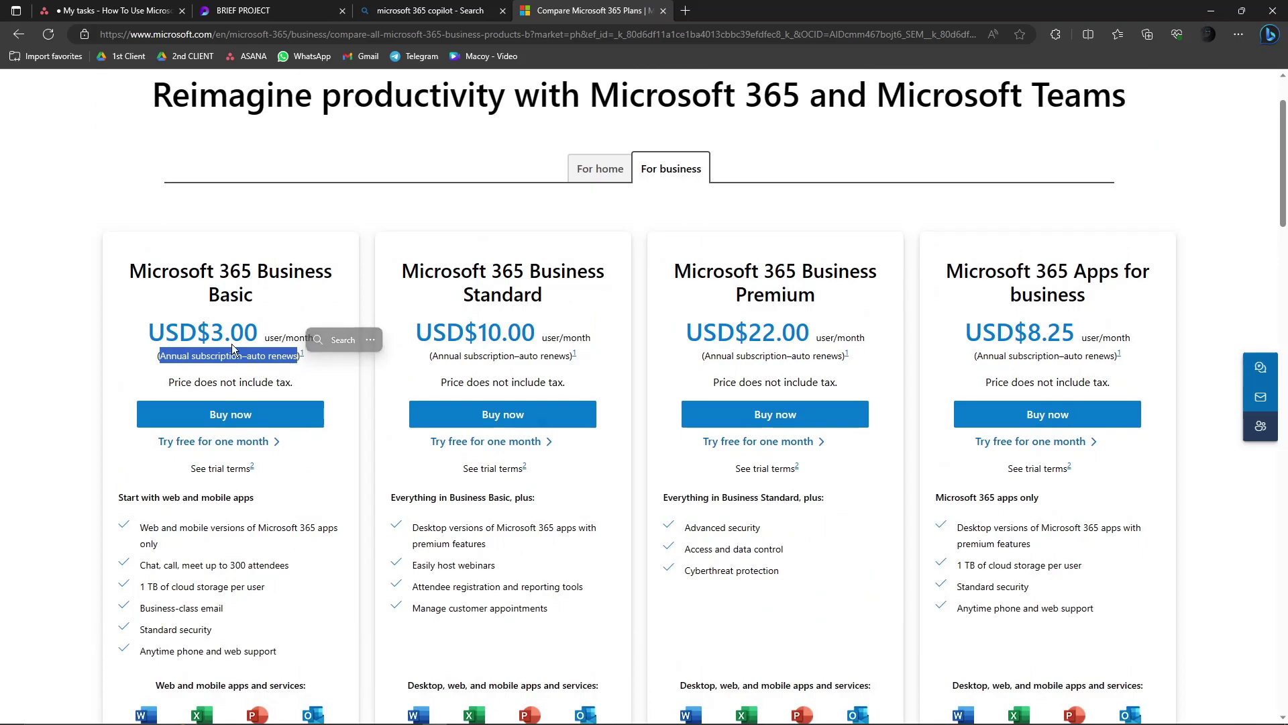
pyautogui.click(163, 309)
# Review the Basic $3.00, Standard $10.00, Premium $22.00 and Apps $8.25 plans, returning to the top
pyautogui.scroll(-2, 201, 349)
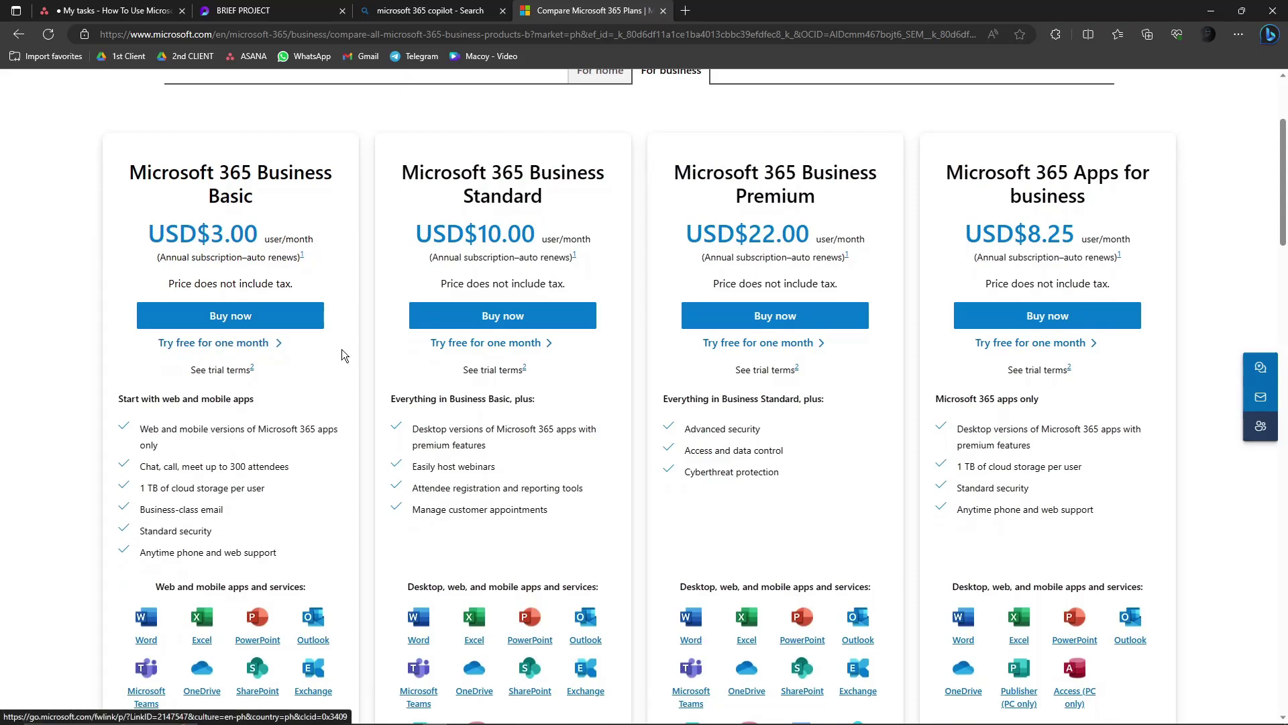
pyautogui.scroll(-2, 197, 461)
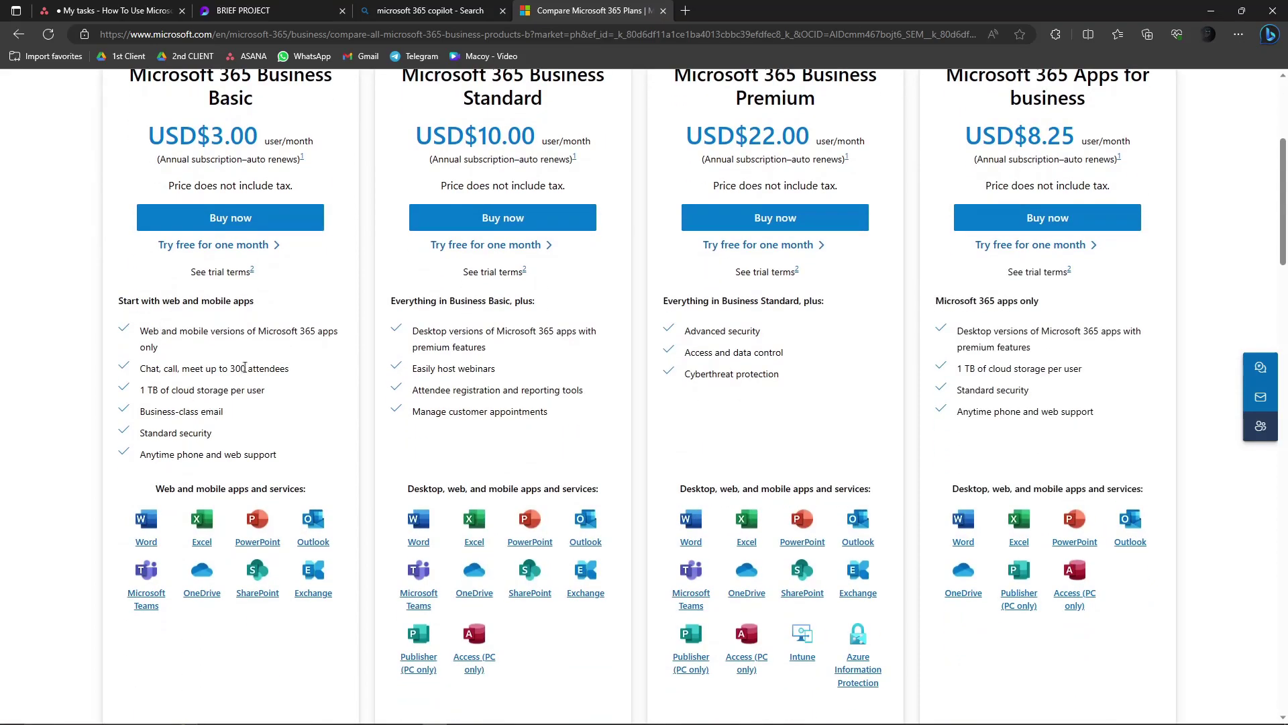
pyautogui.scroll(2, 600, 233)
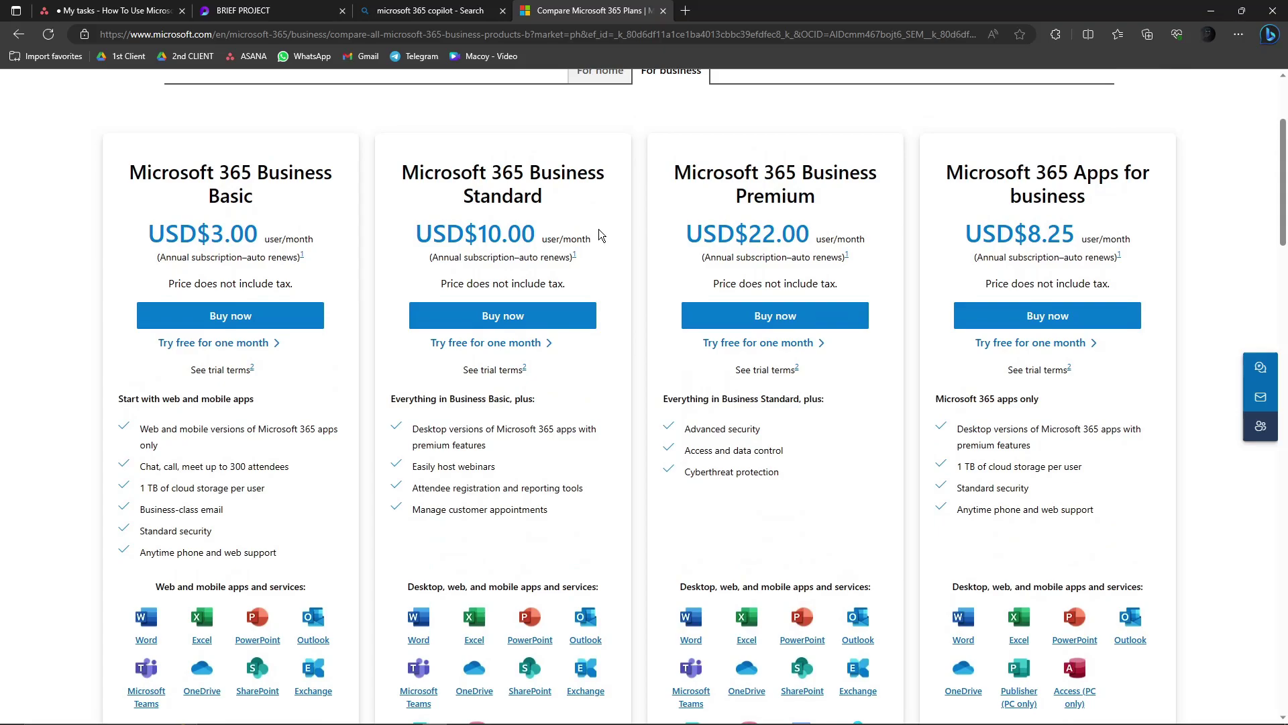
pyautogui.scroll(-4, 446, 420)
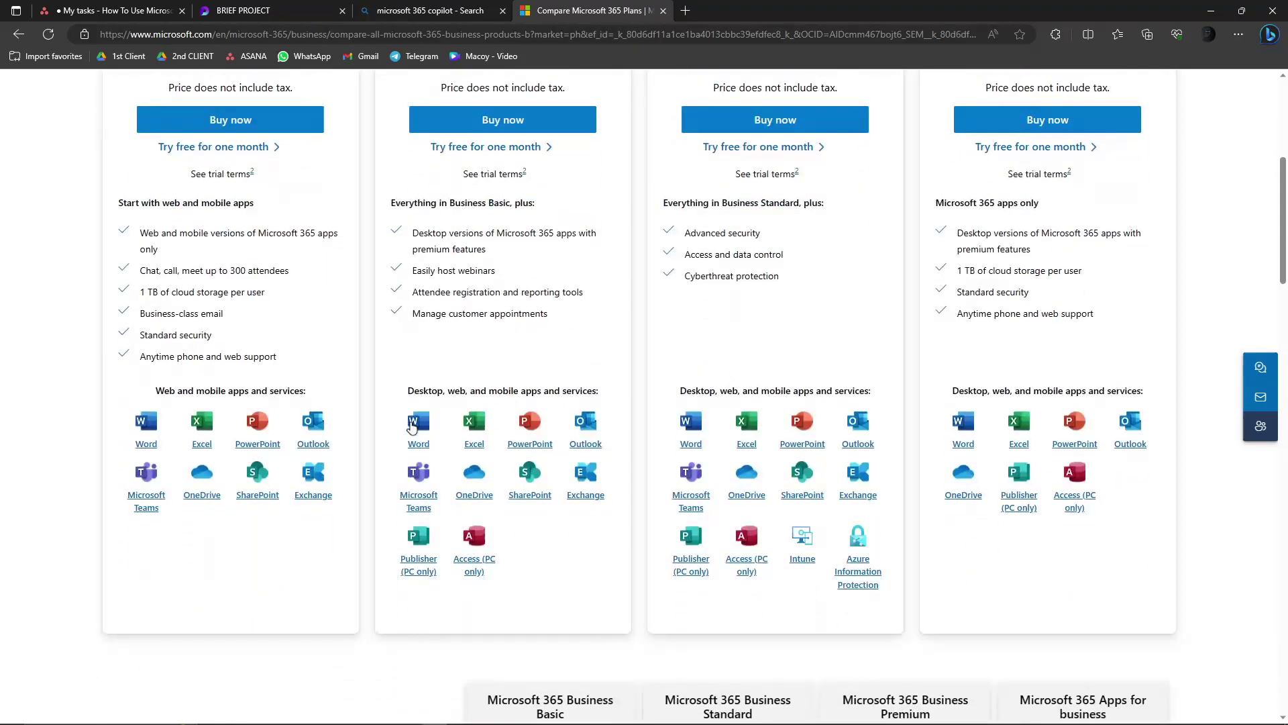
pyautogui.scroll(-2, 202, 375)
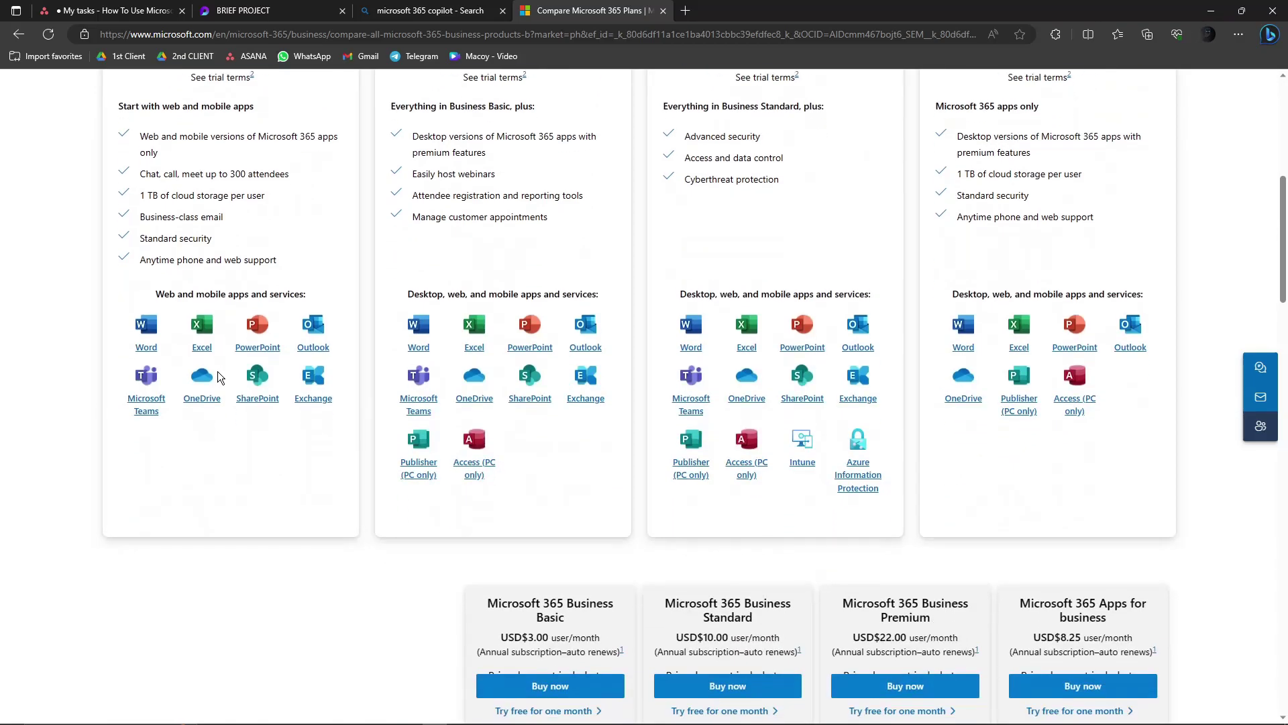
pyautogui.scroll(-9, 348, 428)
pyautogui.scroll(1, 354, 419)
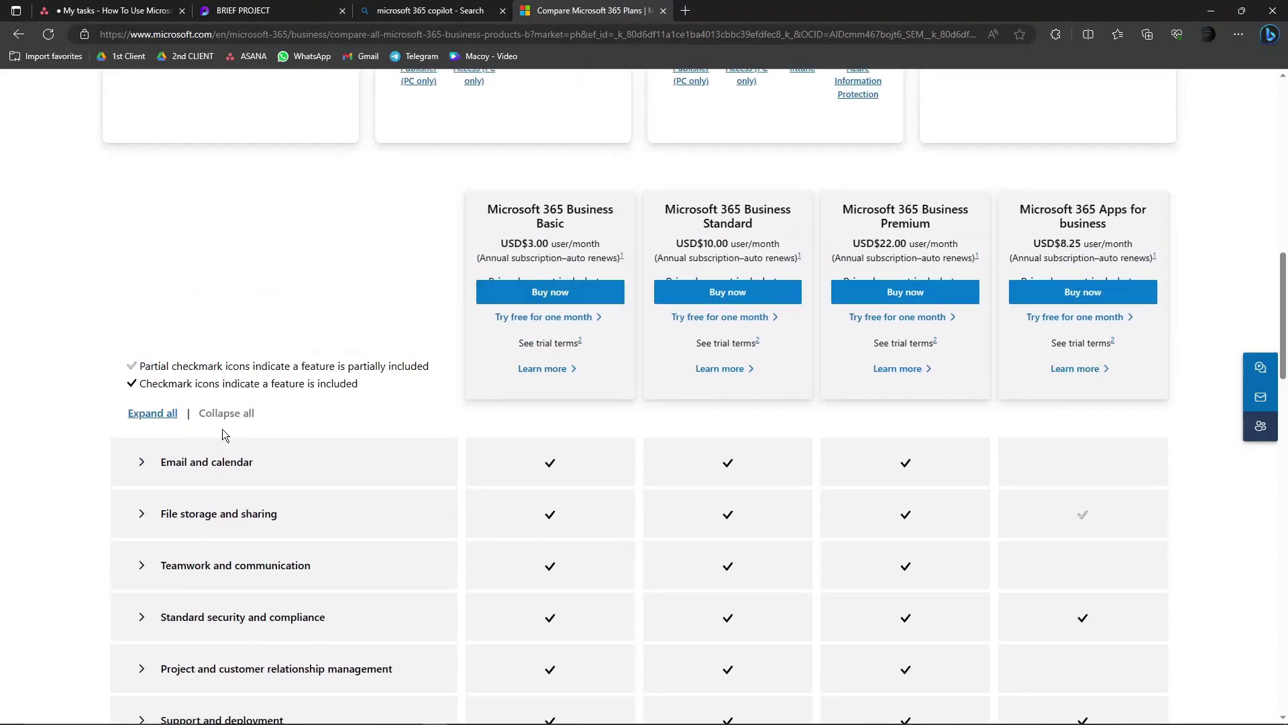
pyautogui.scroll(-2, 222, 463)
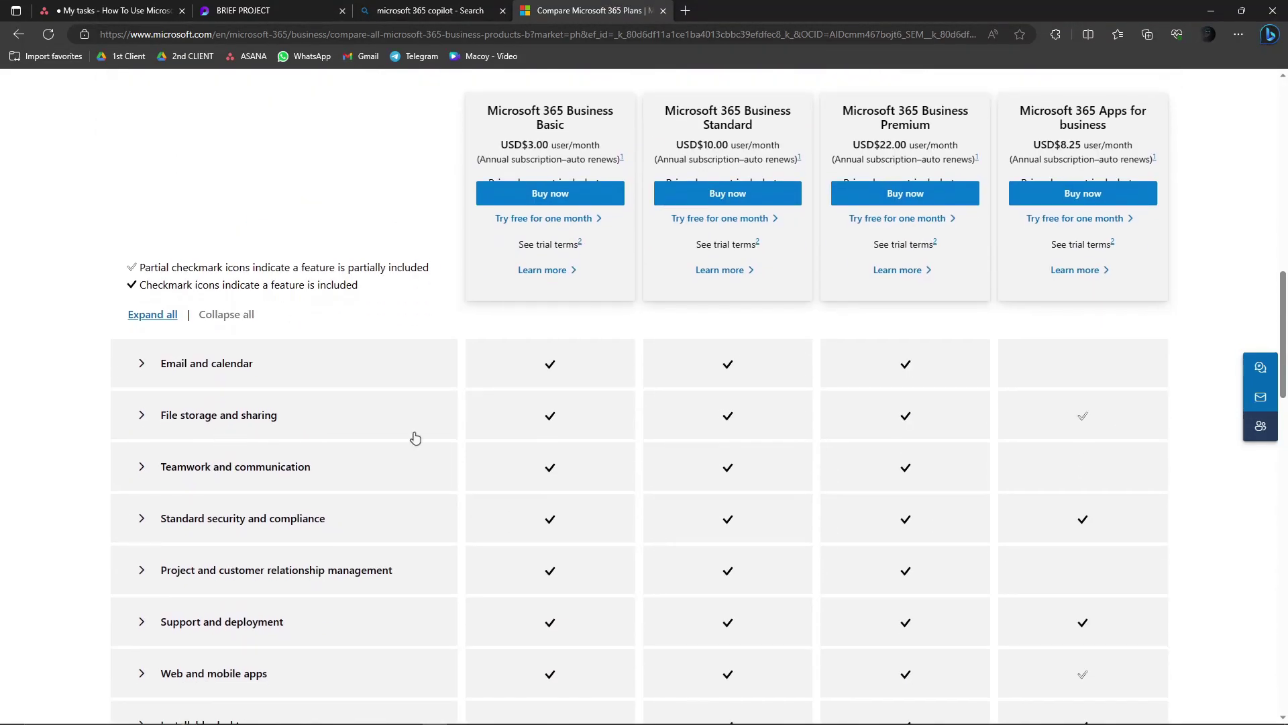
pyautogui.scroll(-8, 587, 445)
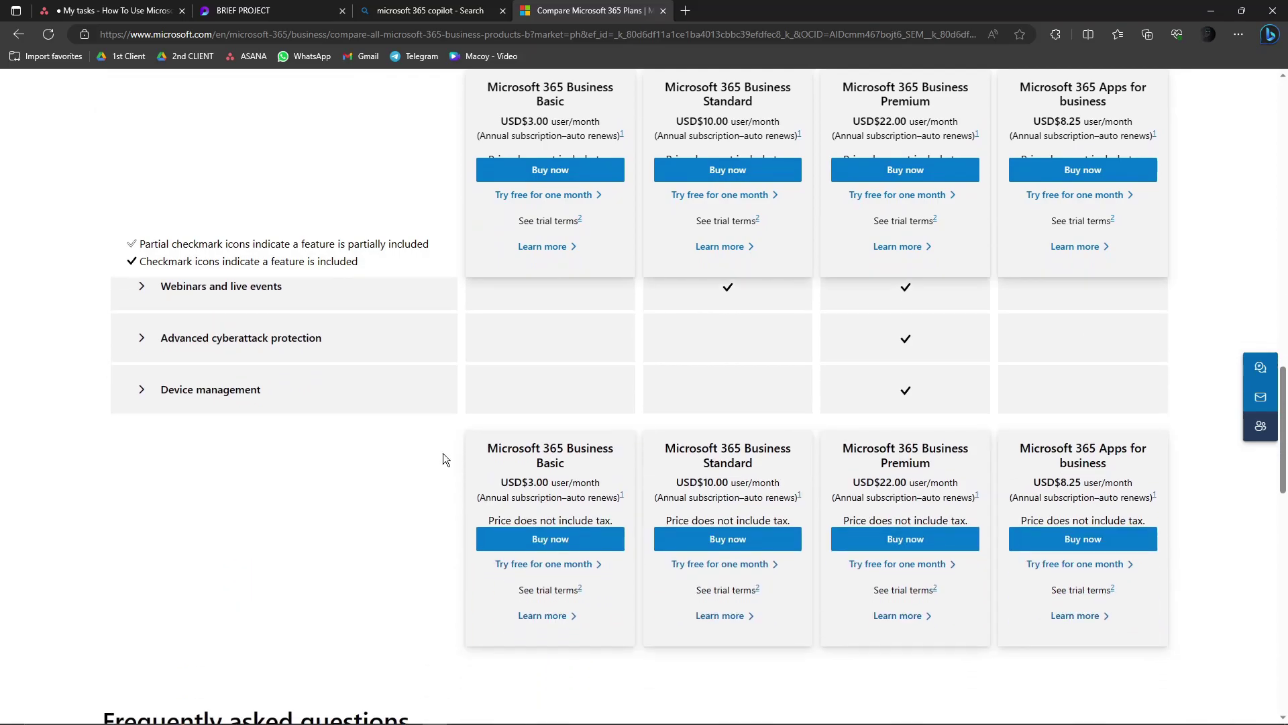
pyautogui.scroll(11, 443, 453)
pyautogui.scroll(5, 468, 472)
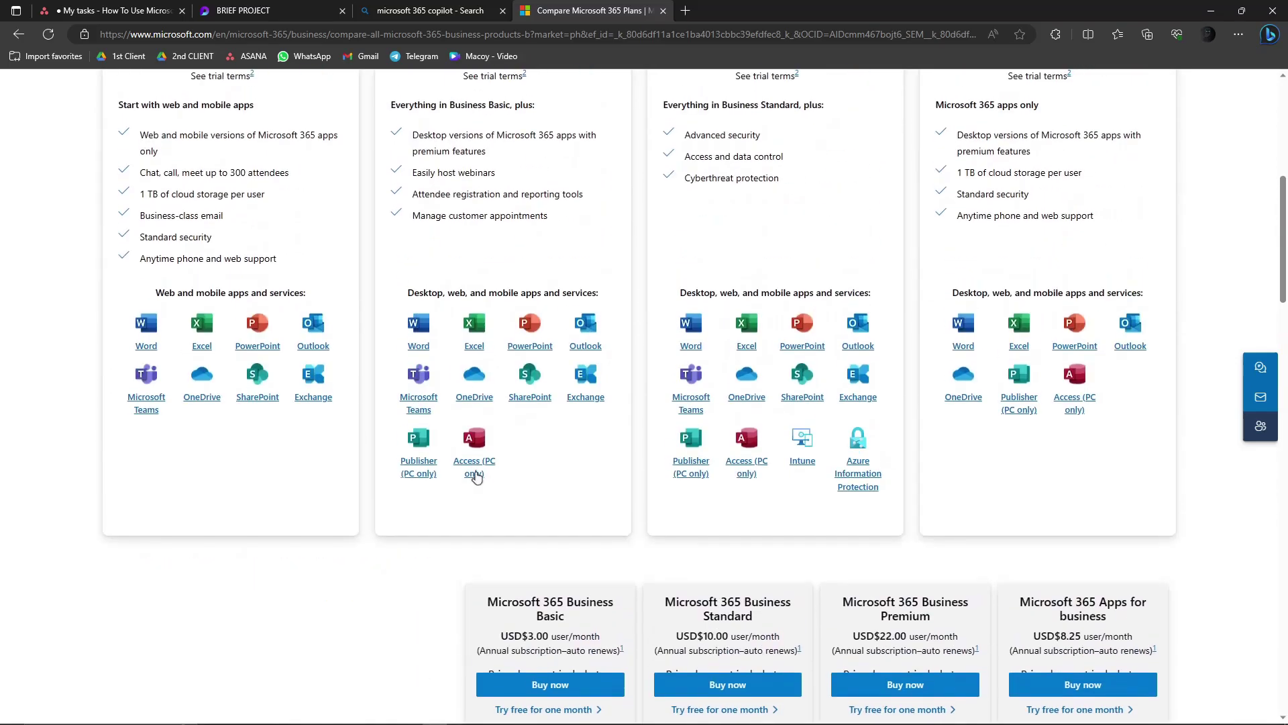
pyautogui.scroll(2, 344, 438)
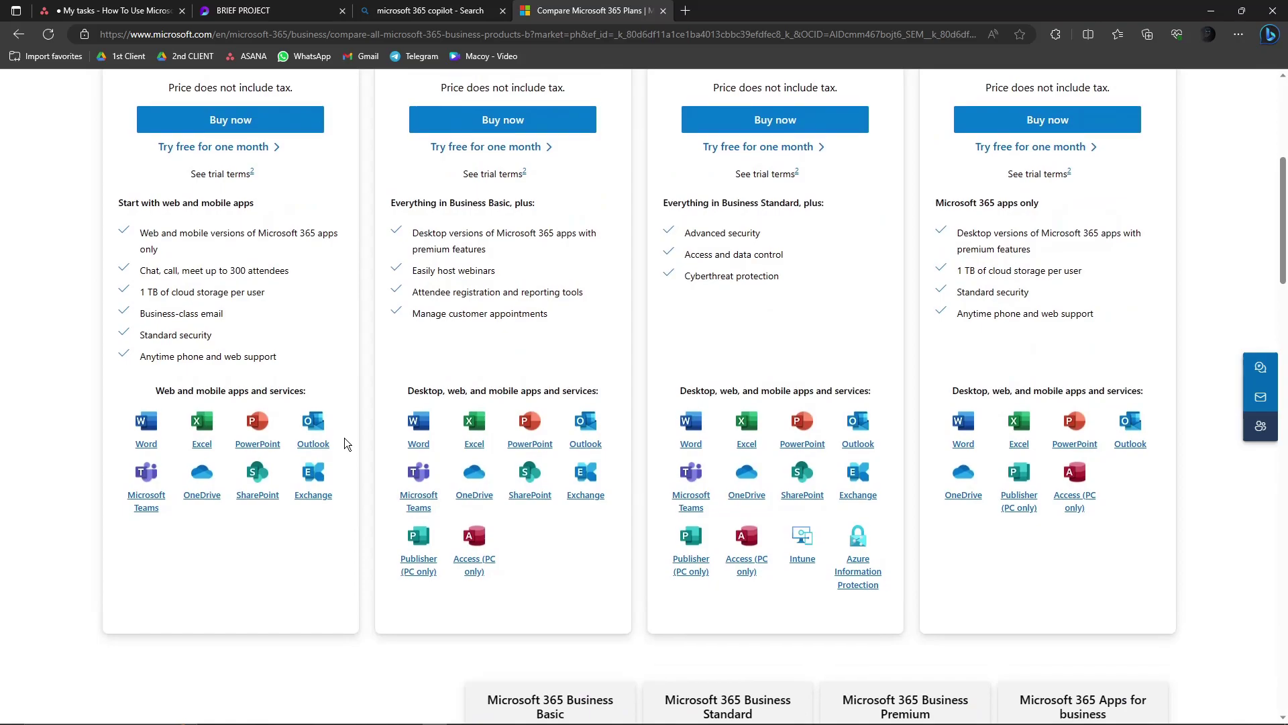
pyautogui.scroll(2, 223, 251)
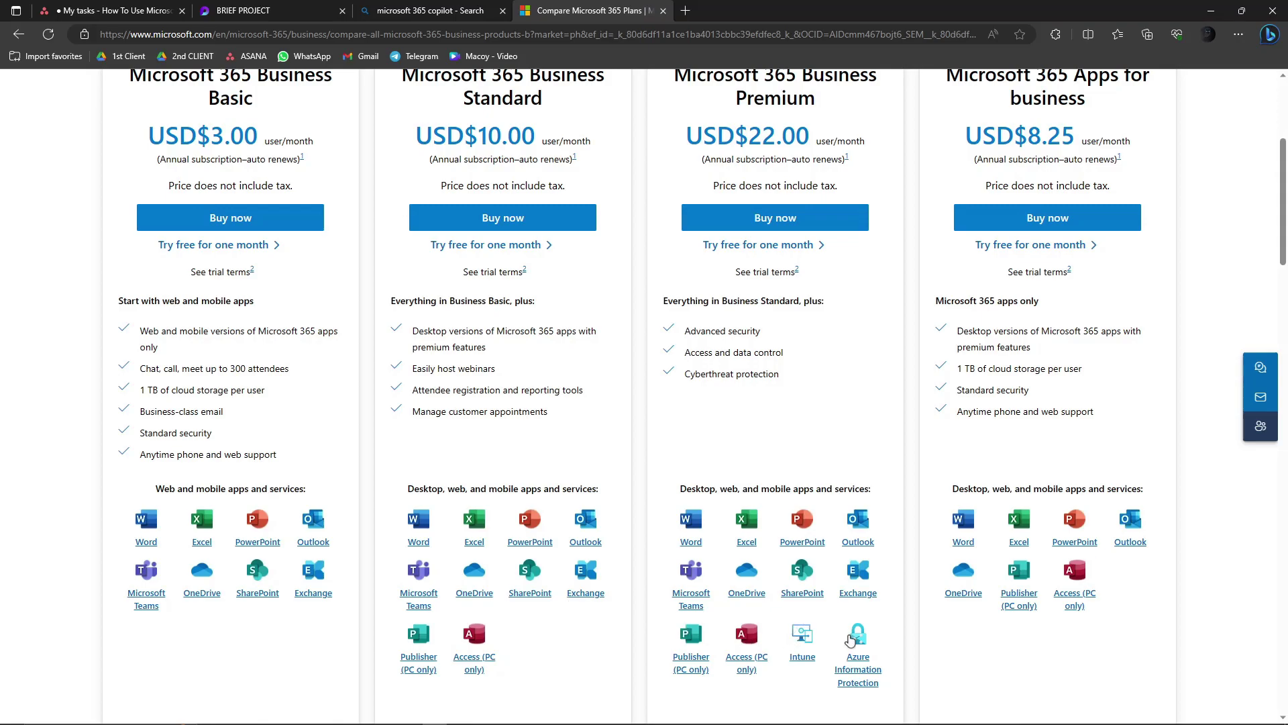
pyautogui.scroll(1, 838, 626)
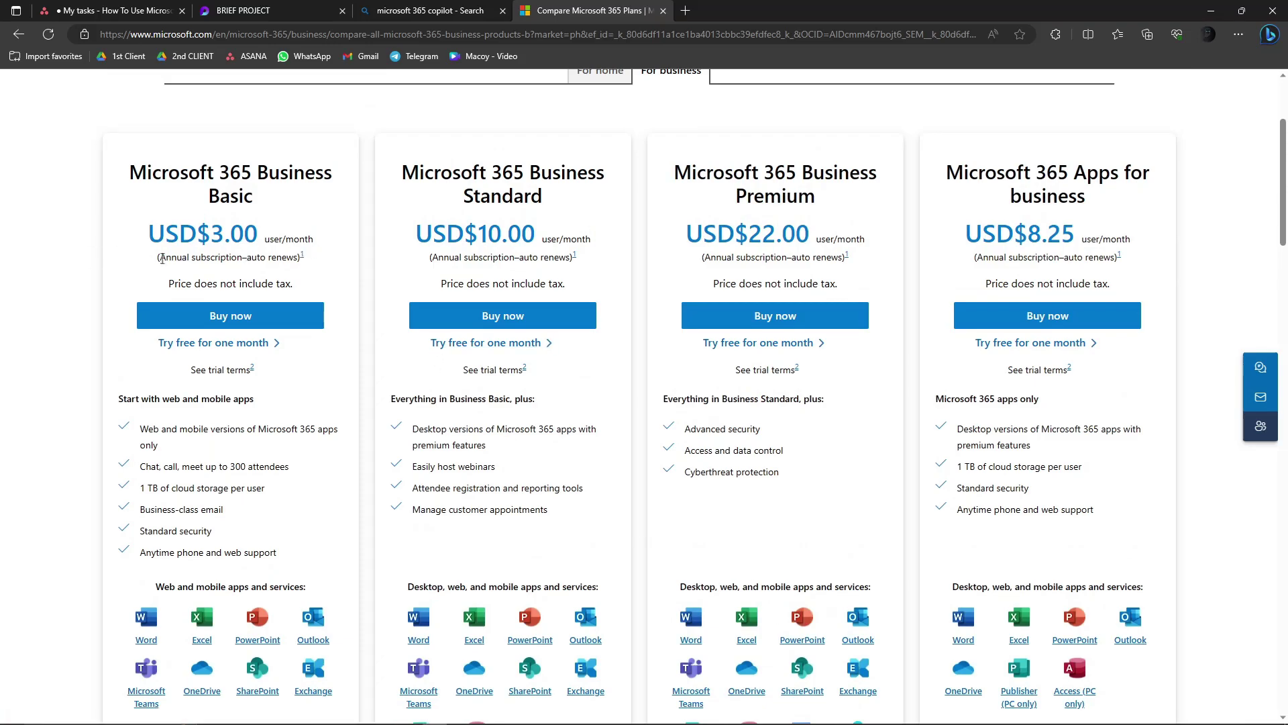
pyautogui.scroll(-1, 192, 272)
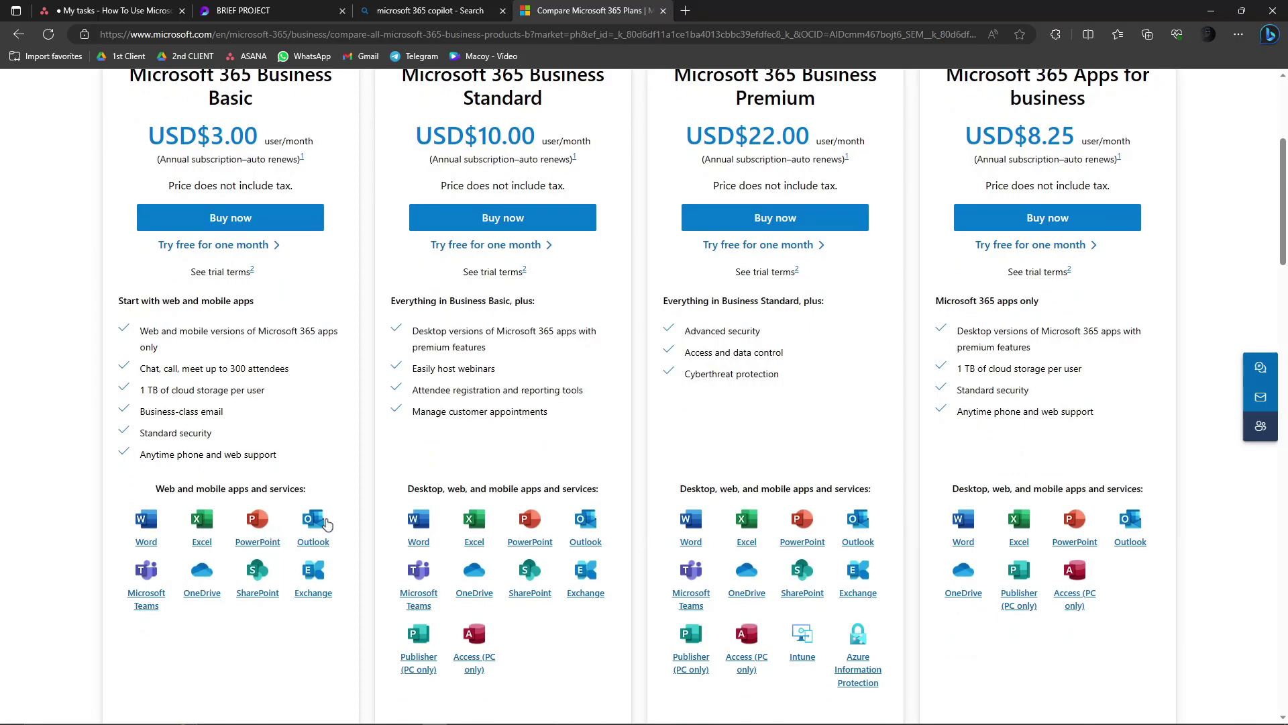
pyautogui.scroll(3, 306, 517)
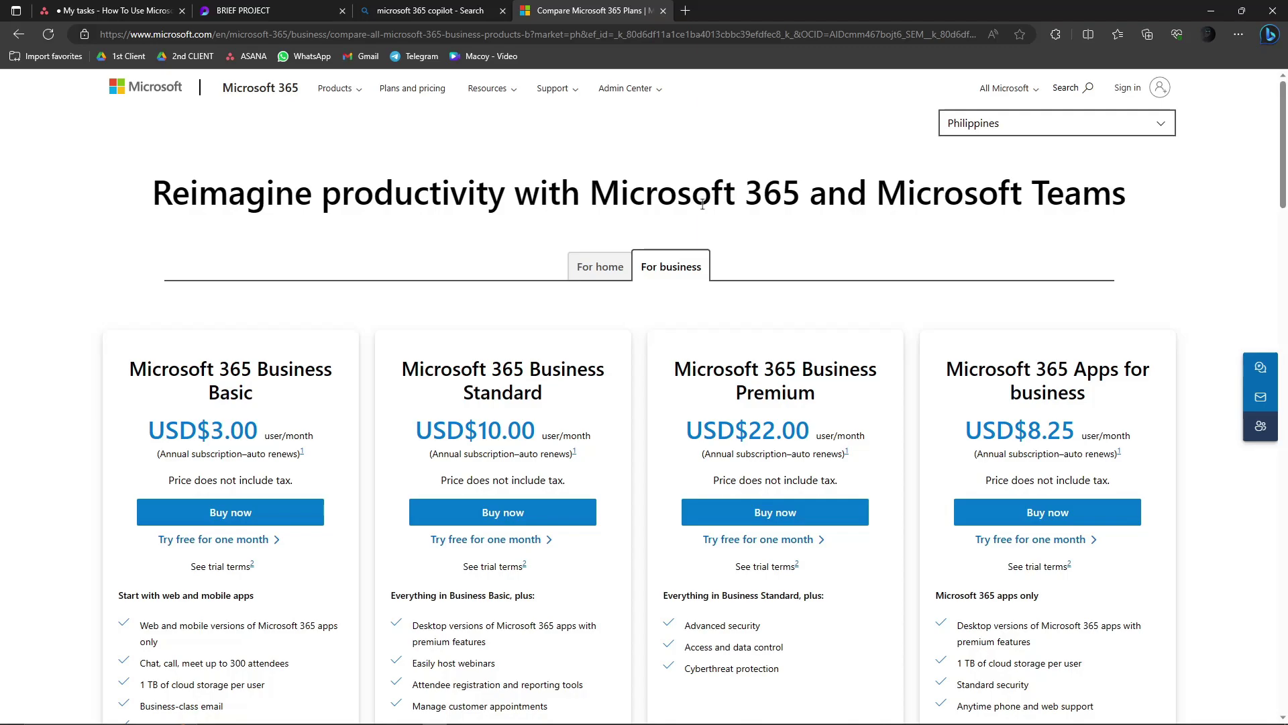
# Bring the Microsoft 365 app window to the front from the taskbar and maximize it full screen
pyautogui.moveTo(568, 705)
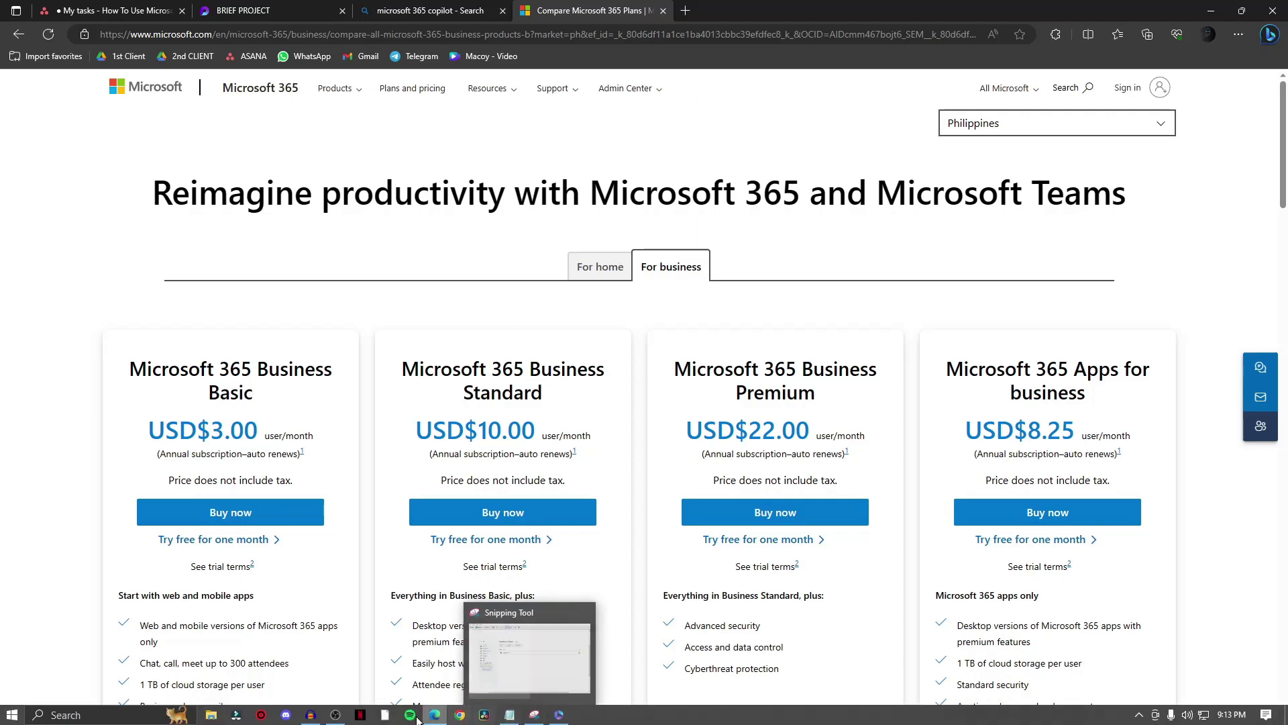
pyautogui.click(559, 714)
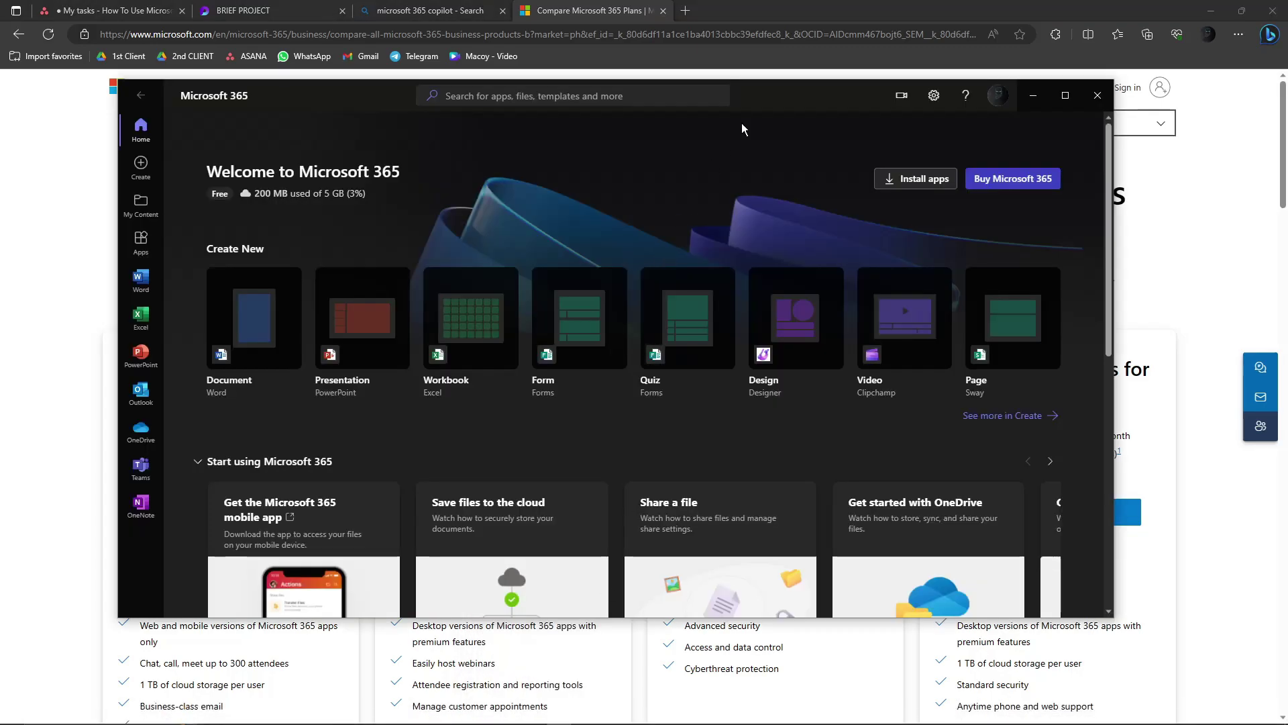
pyautogui.moveTo(810, 100); pyautogui.dragTo(770, 91)
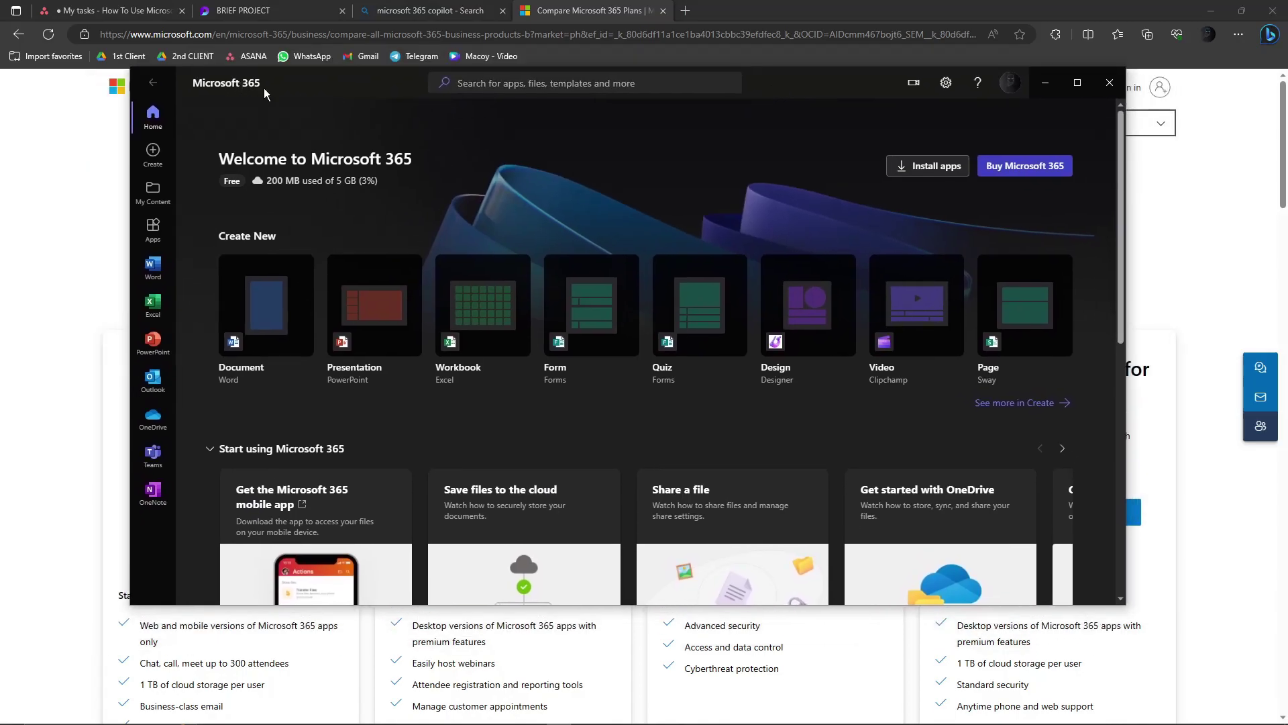
pyautogui.moveTo(264, 87); pyautogui.dragTo(212, 96)
pyautogui.click(1053, 96)
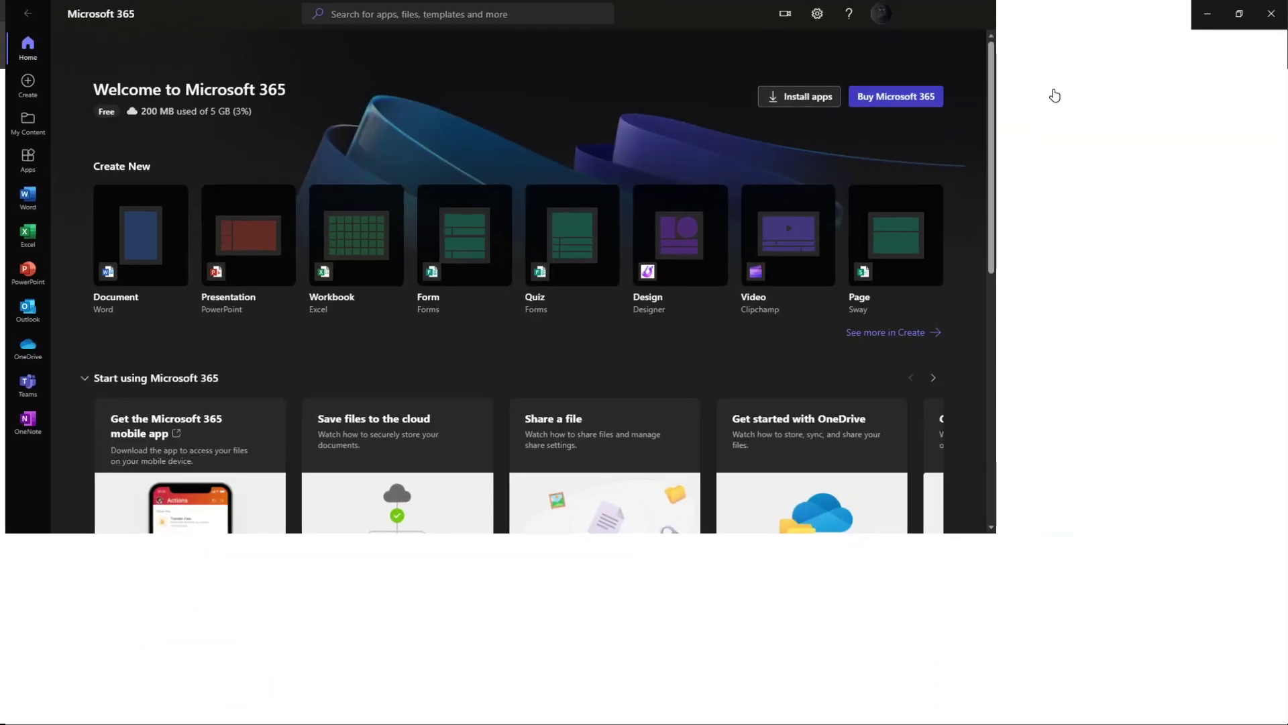
pyautogui.click(1240, 13)
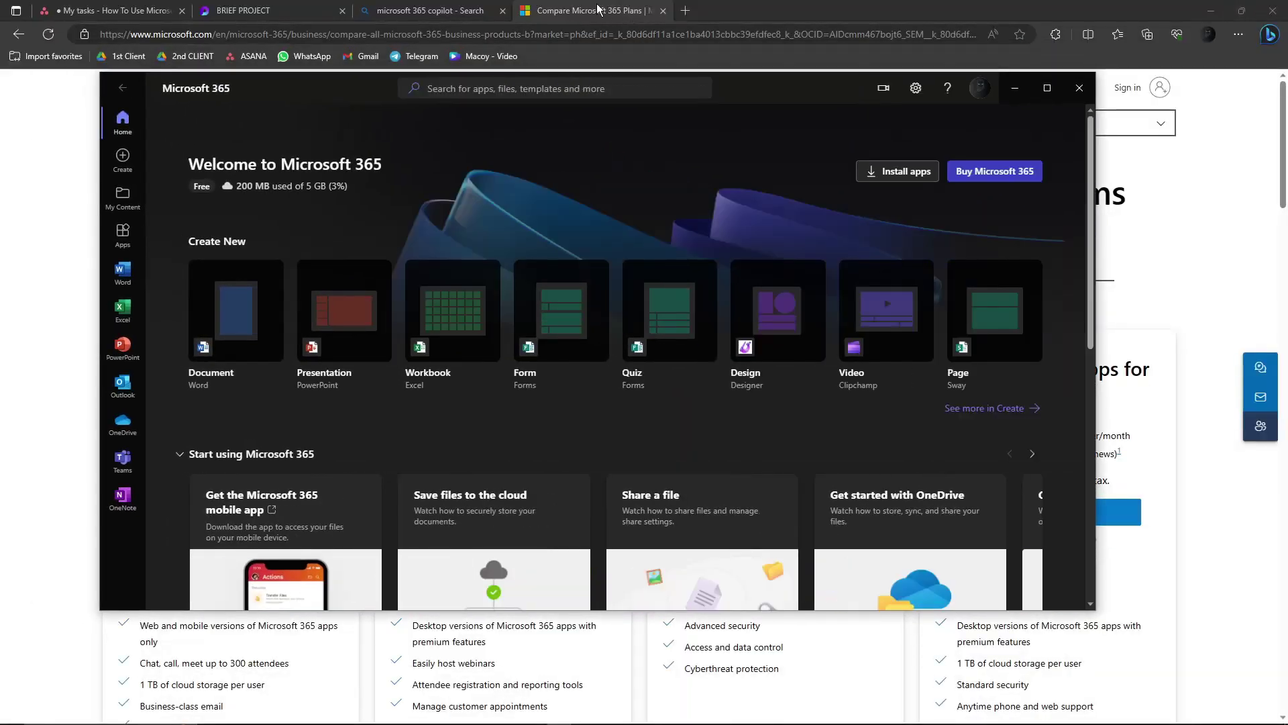
pyautogui.click(1048, 88)
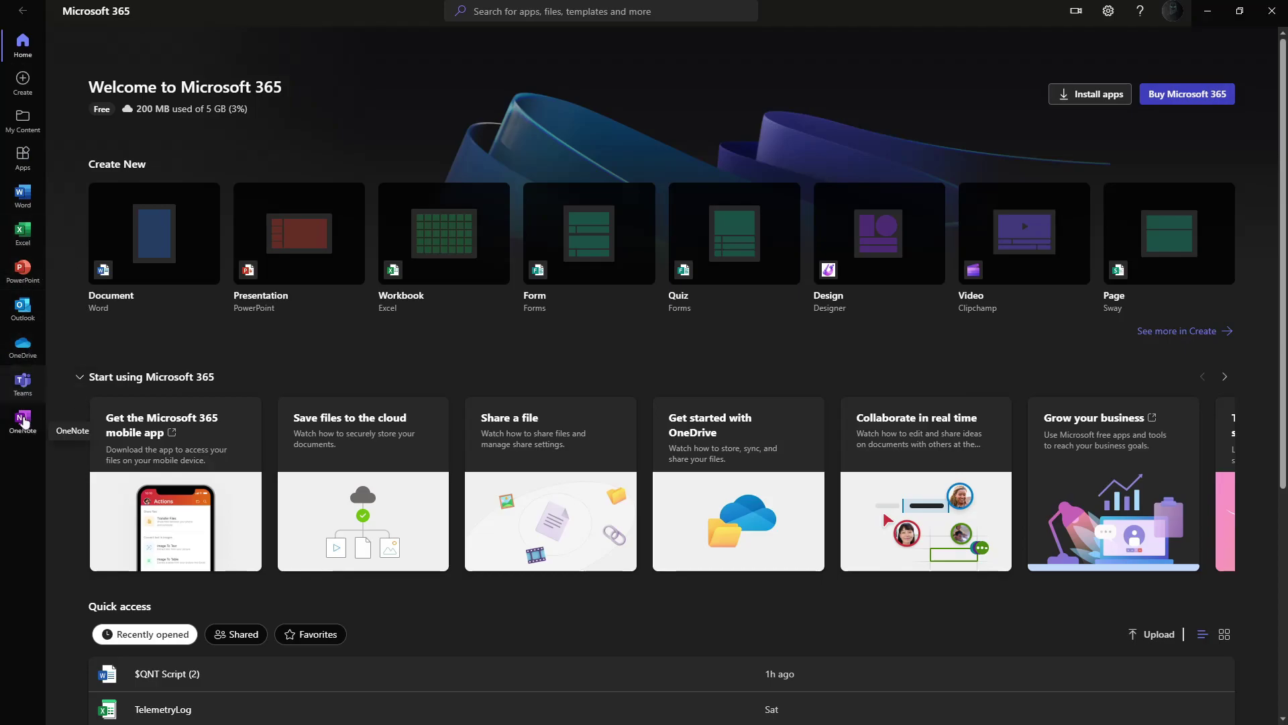
pyautogui.scroll(-3, 288, 342)
pyautogui.scroll(1, 289, 340)
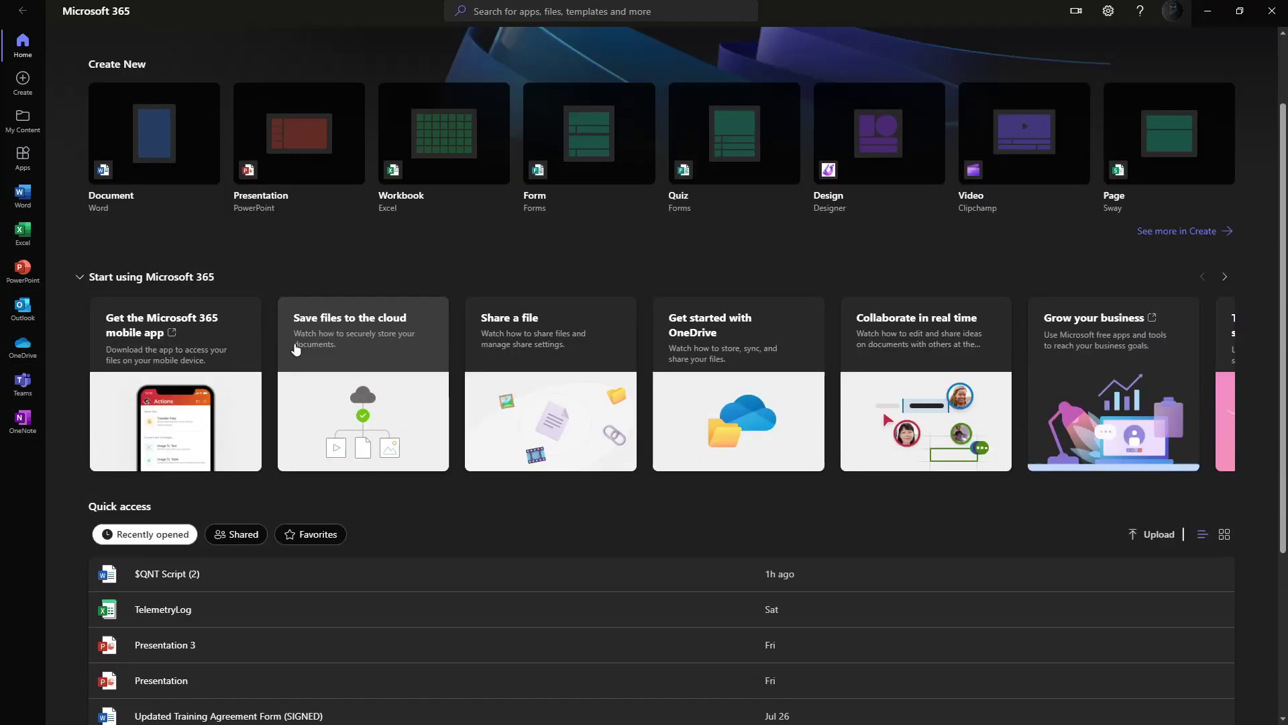
pyautogui.scroll(1, 293, 345)
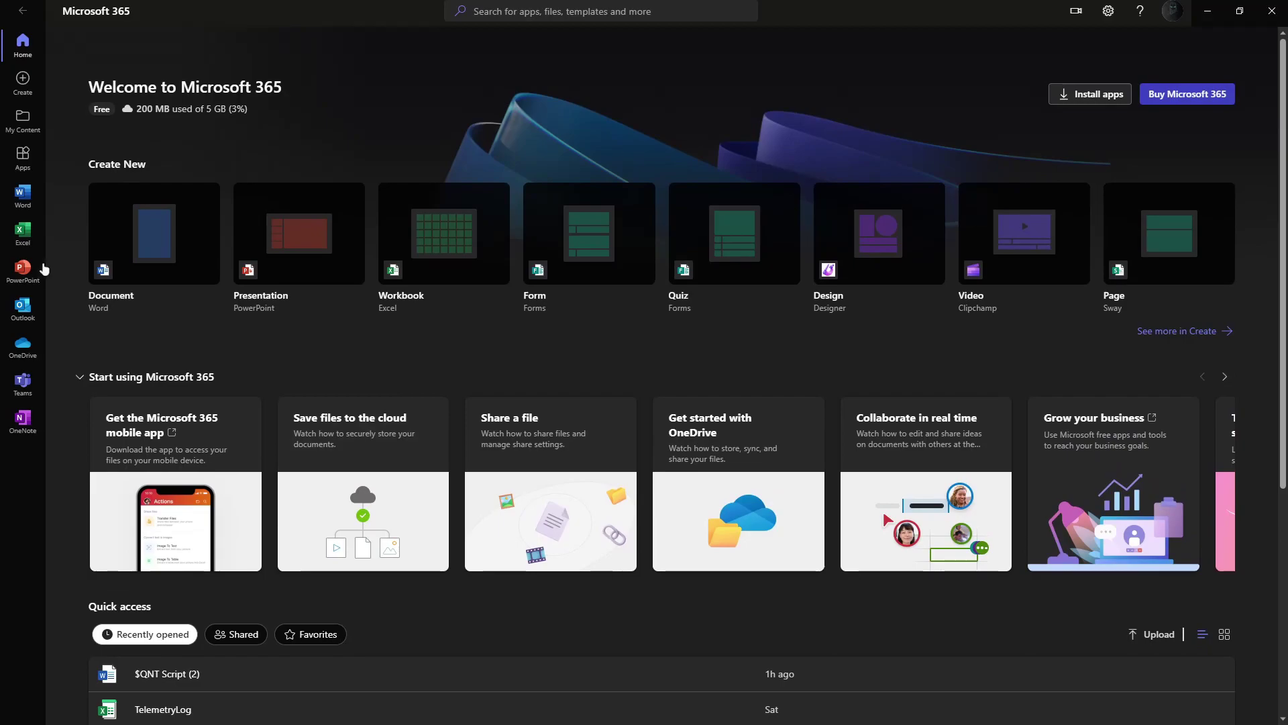
# Open the Word section, dismiss the GET GENUINE OFFICE banner, and close the blank document
pyautogui.click(24, 202)
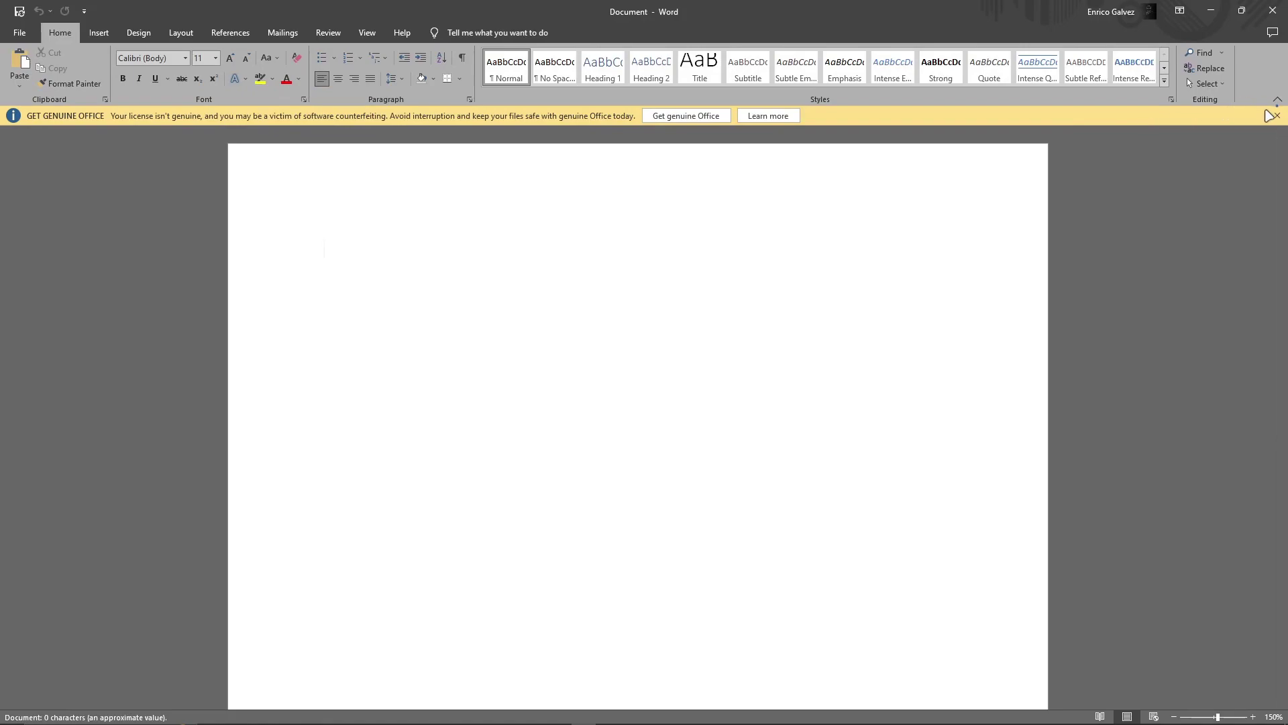
pyautogui.click(1280, 116)
pyautogui.scroll(-5, 750, 275)
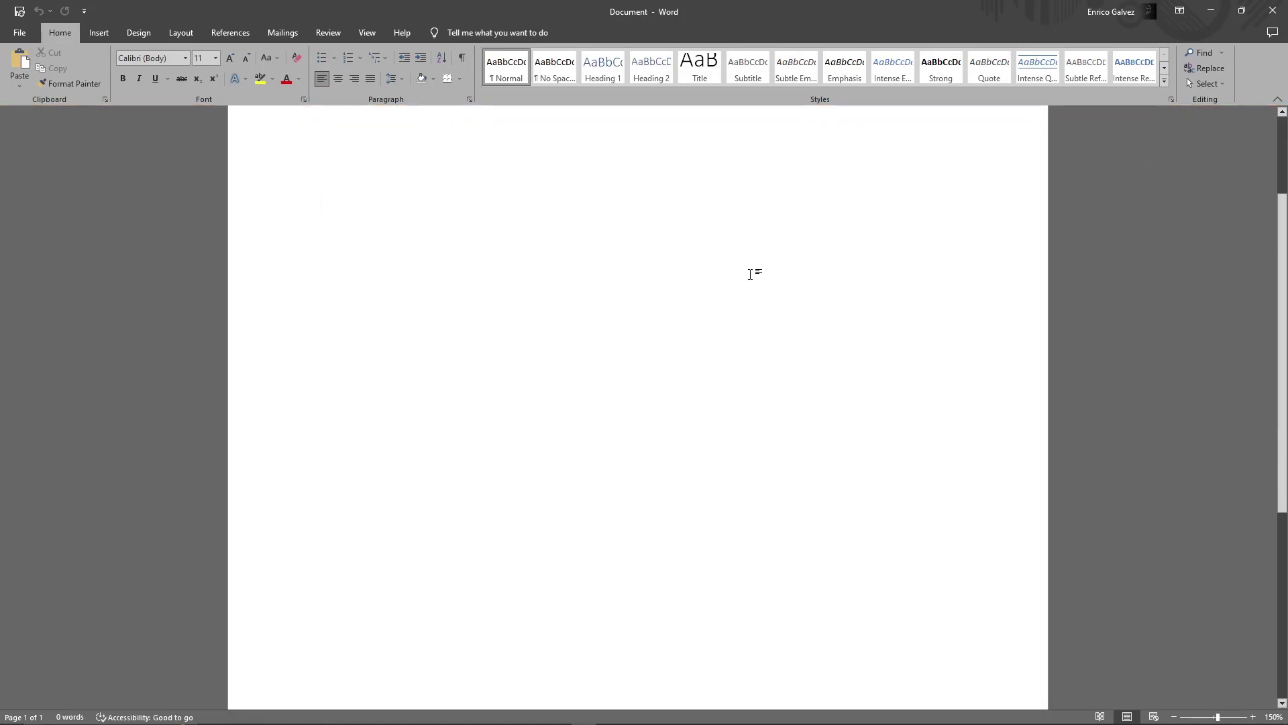
pyautogui.scroll(-3, 750, 275)
pyautogui.scroll(6, 751, 274)
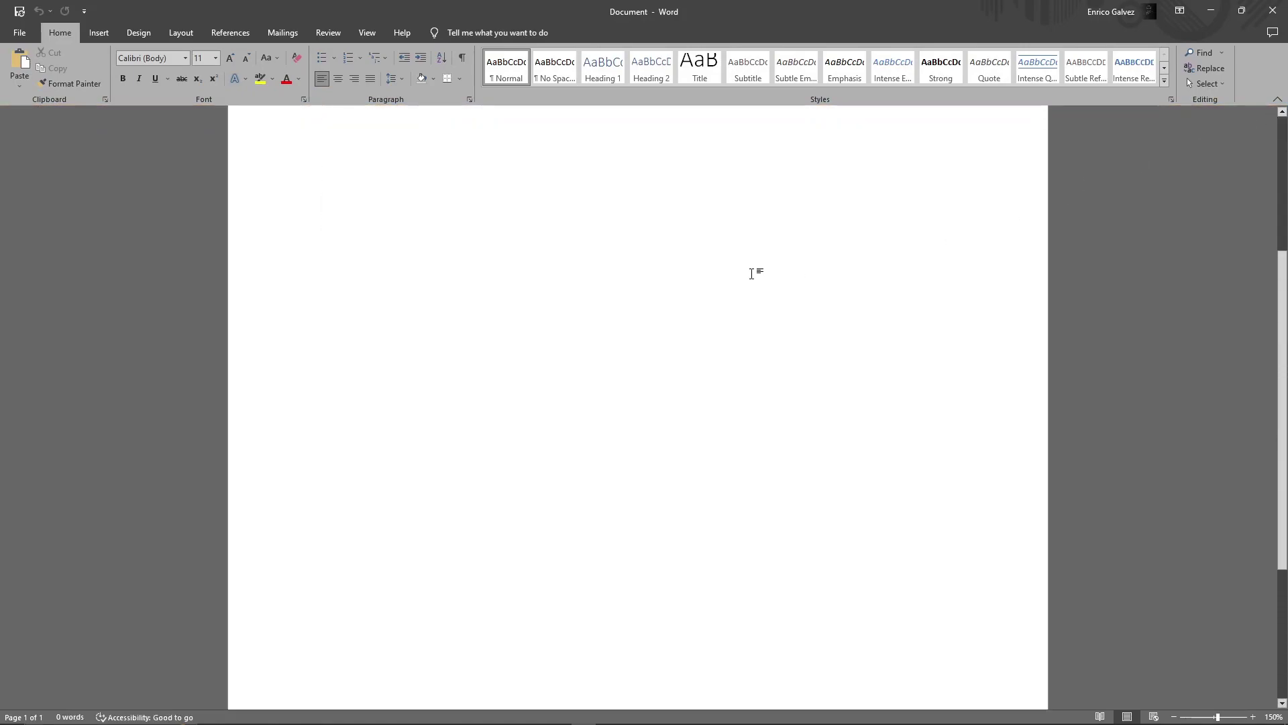
pyautogui.scroll(2, 751, 274)
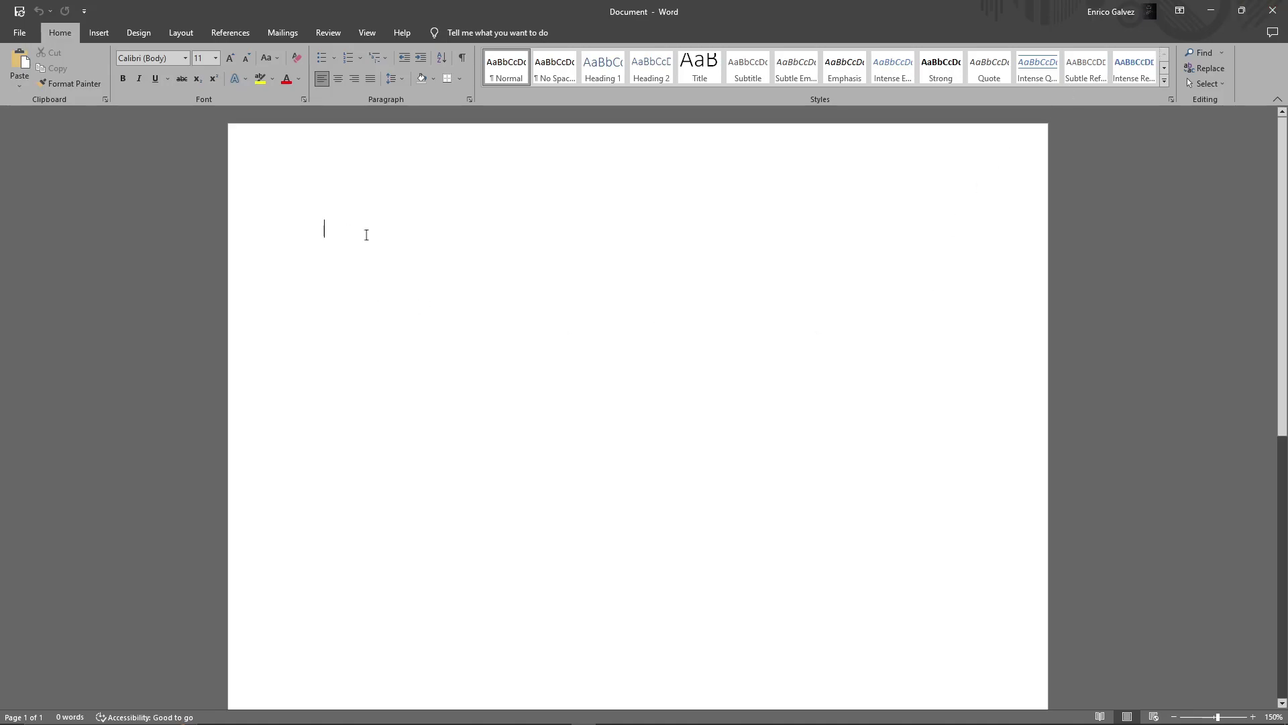
pyautogui.click(1285, 4)
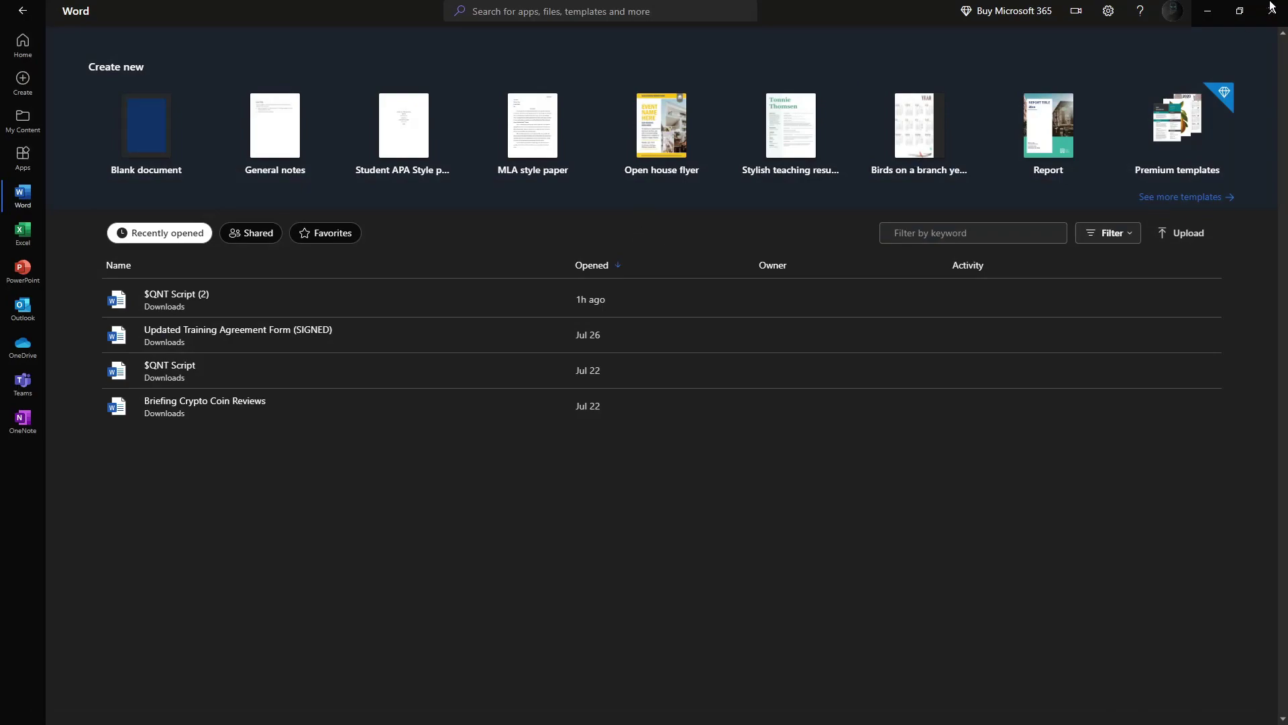
# Minimize the Microsoft 365 app and scroll the business plans page down and back to the plan cards
pyautogui.click(1207, 11)
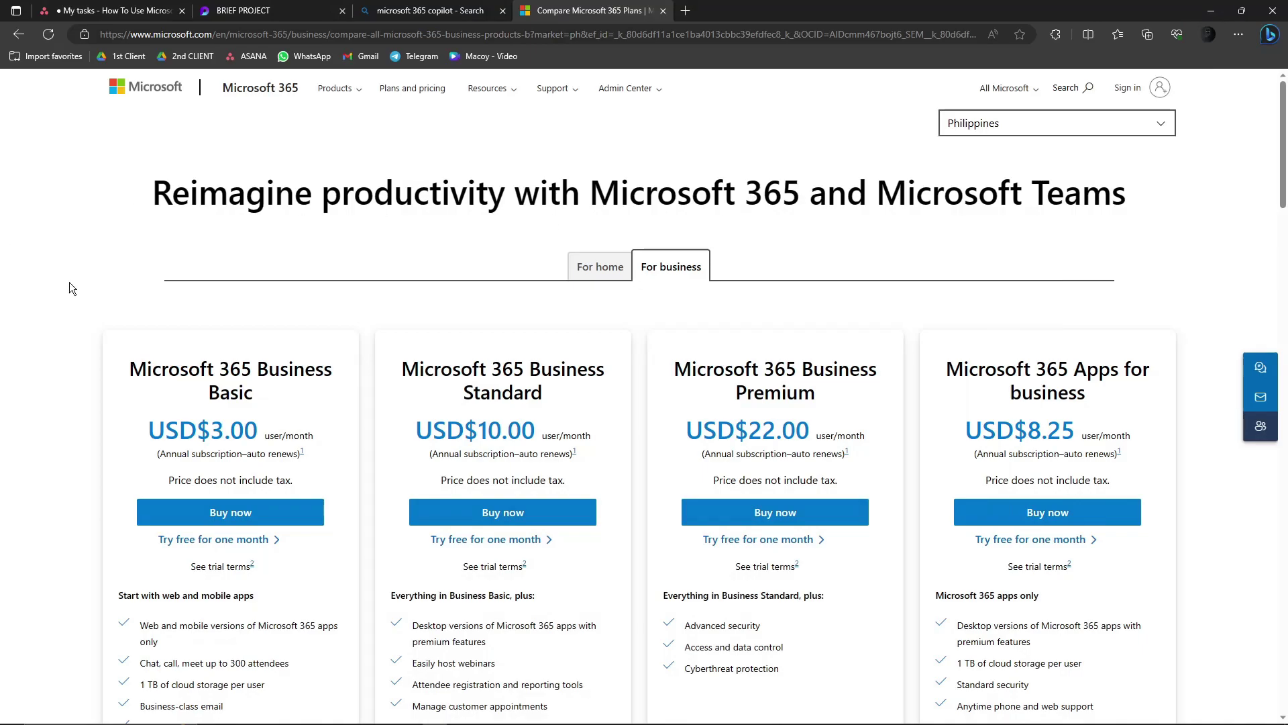
pyautogui.scroll(-1, 71, 285)
pyautogui.scroll(-9, 71, 285)
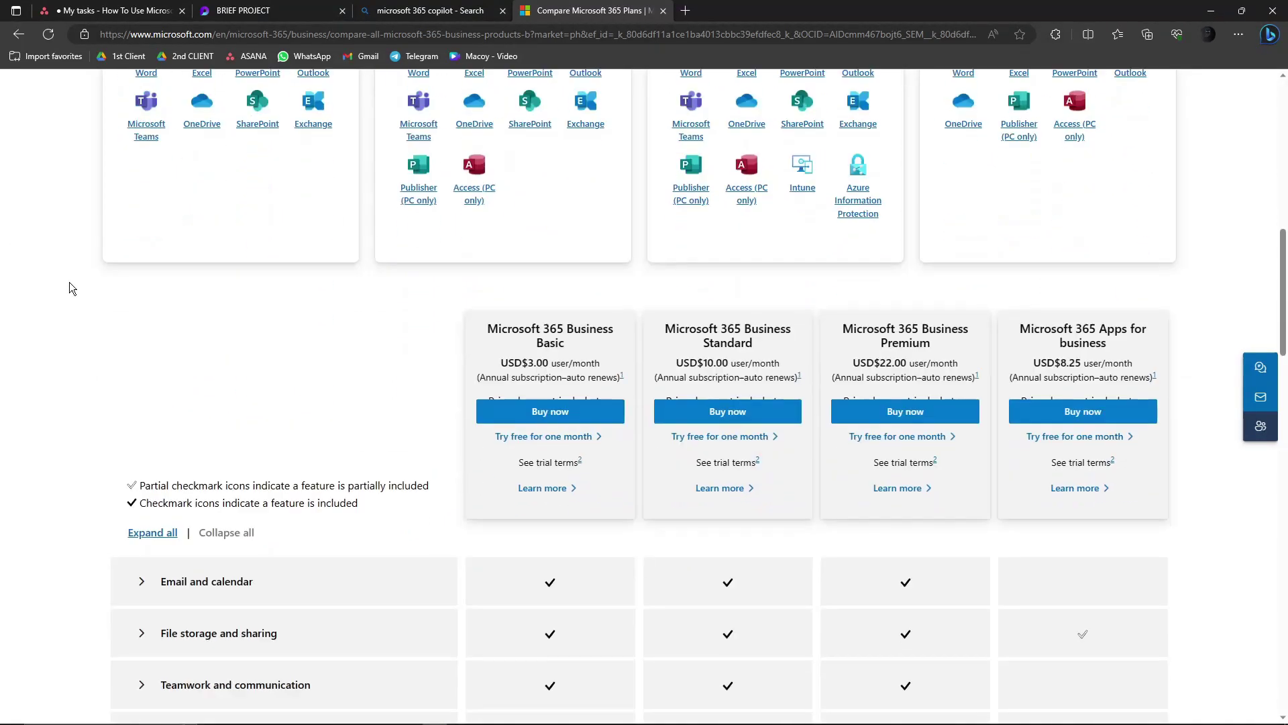
pyautogui.scroll(-1, 70, 287)
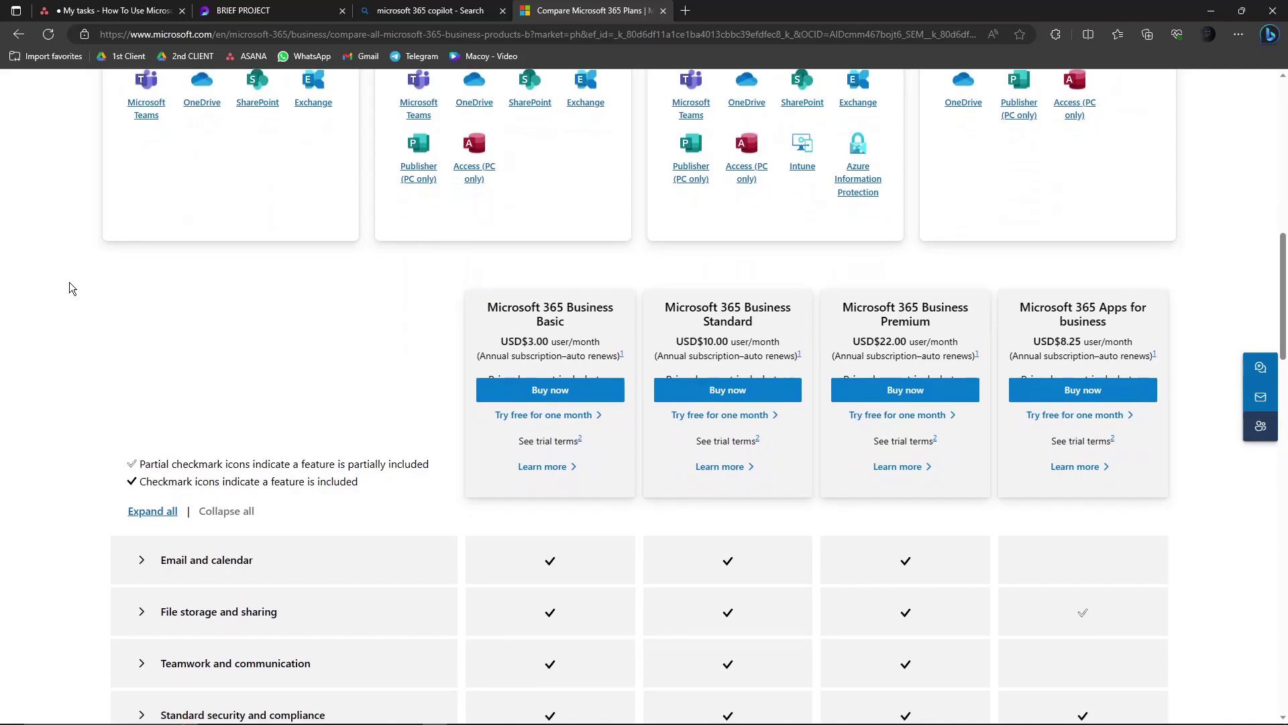
pyautogui.scroll(-4, 75, 324)
pyautogui.scroll(12, 74, 333)
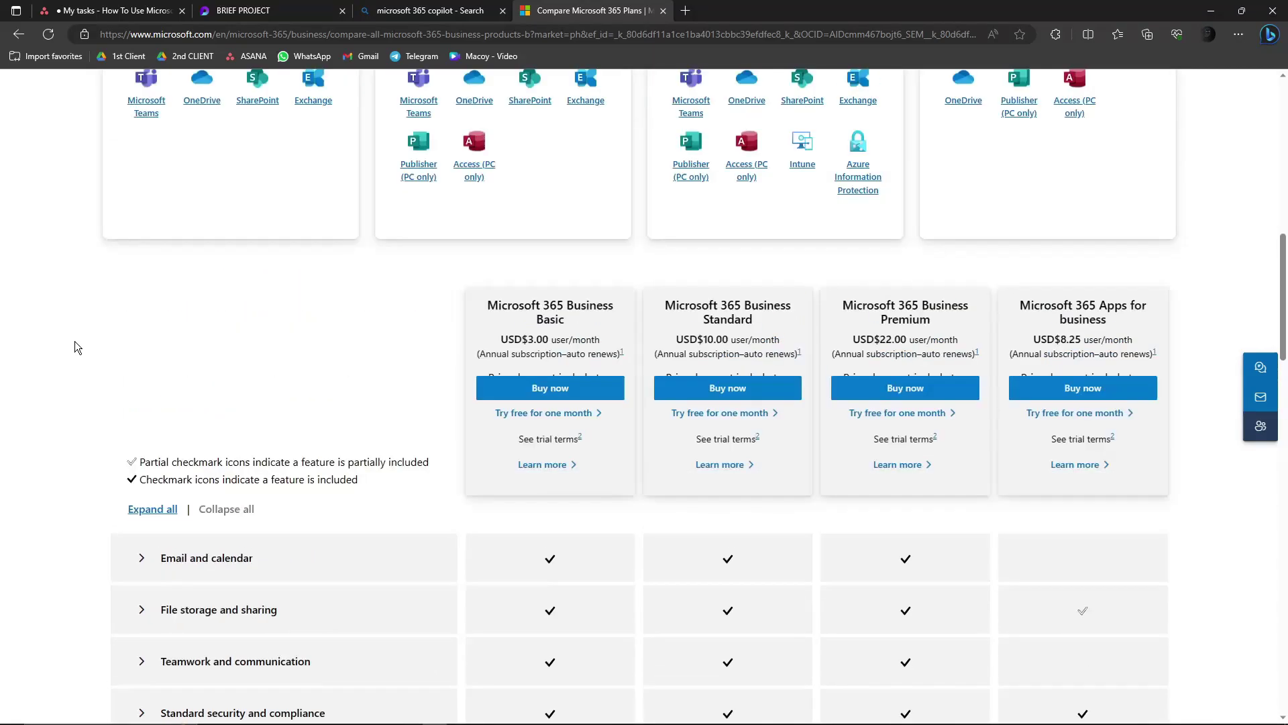
pyautogui.scroll(1, 76, 347)
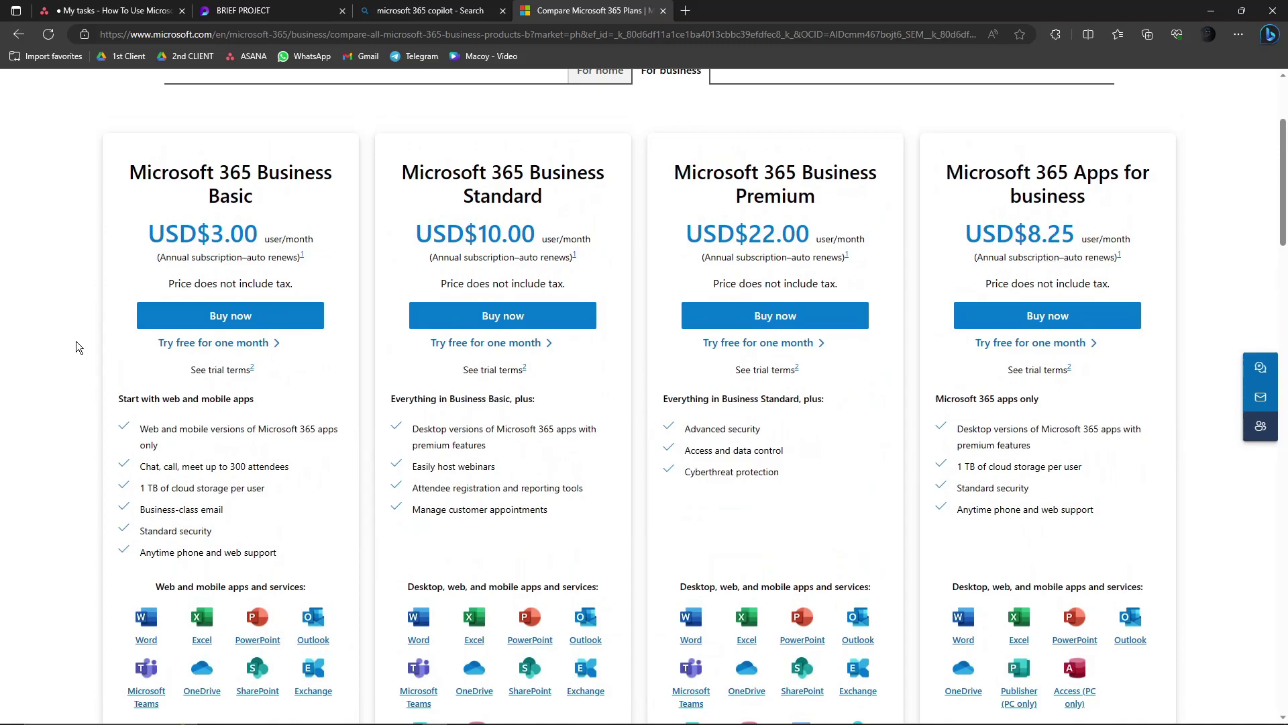